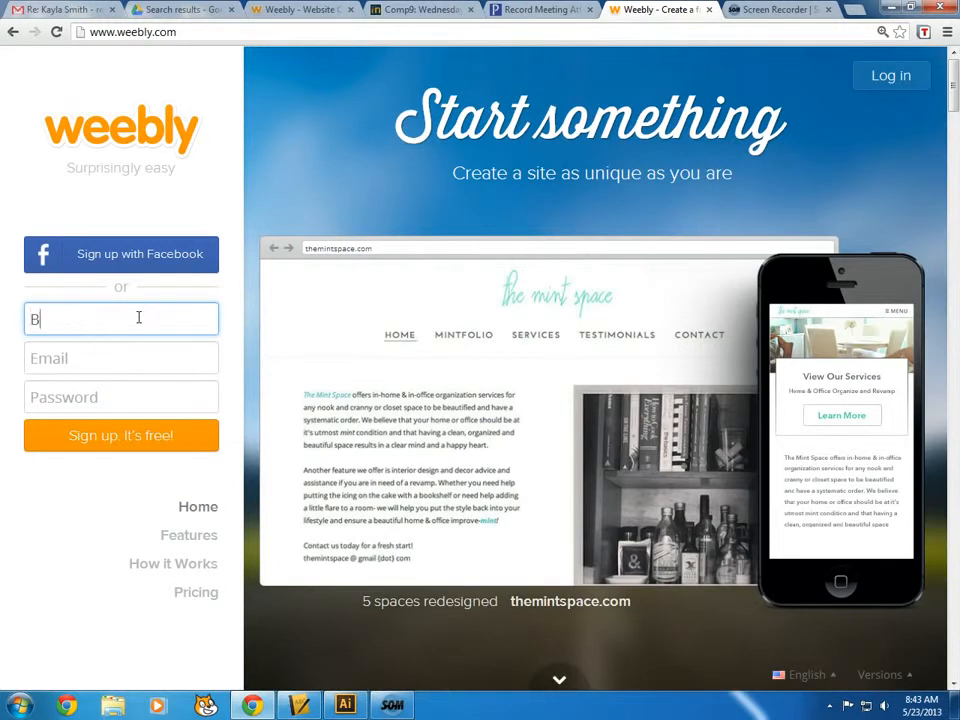
Sign up for a free Weebly account with a name, e-mail address and password
{"action": "type", "text": "rett"}
{"action": "key", "text": "Tab"}
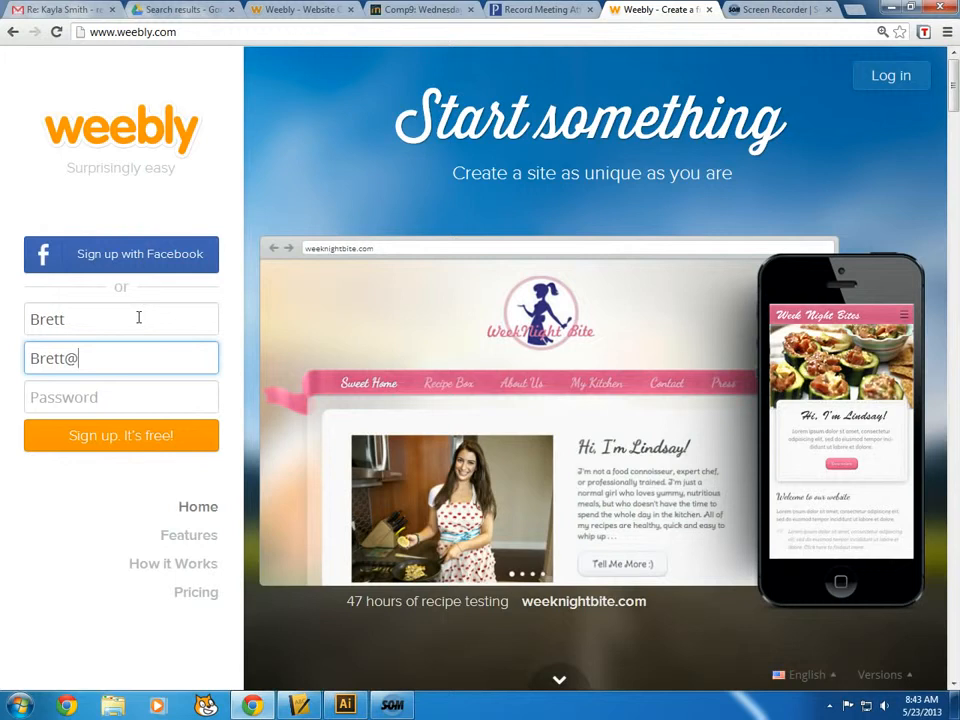
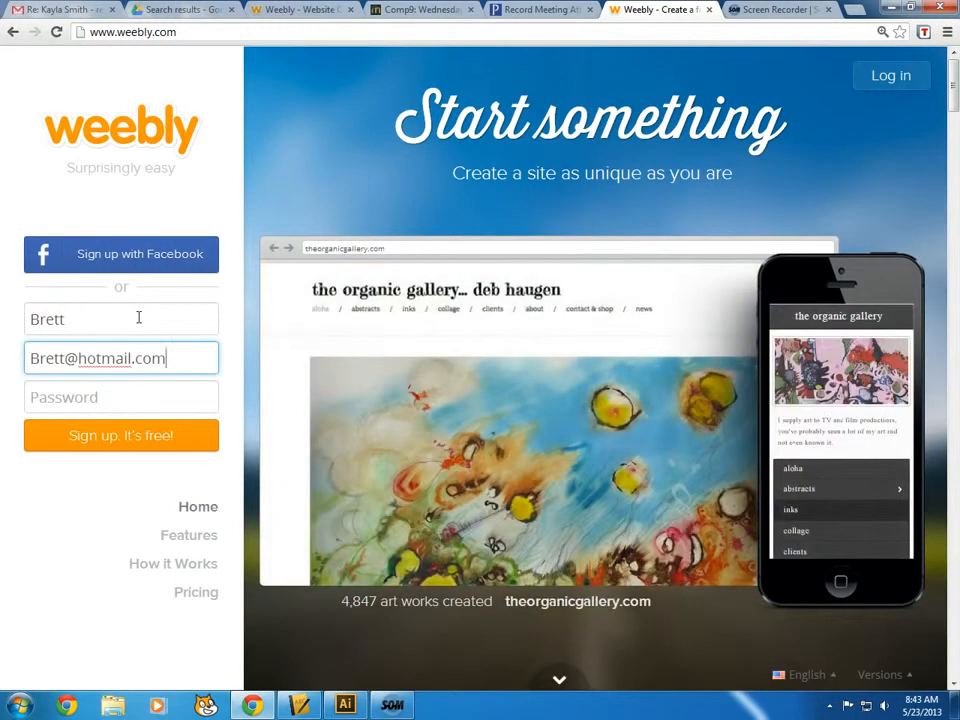
{"action": "left_click", "coordinate": [65, 358]}
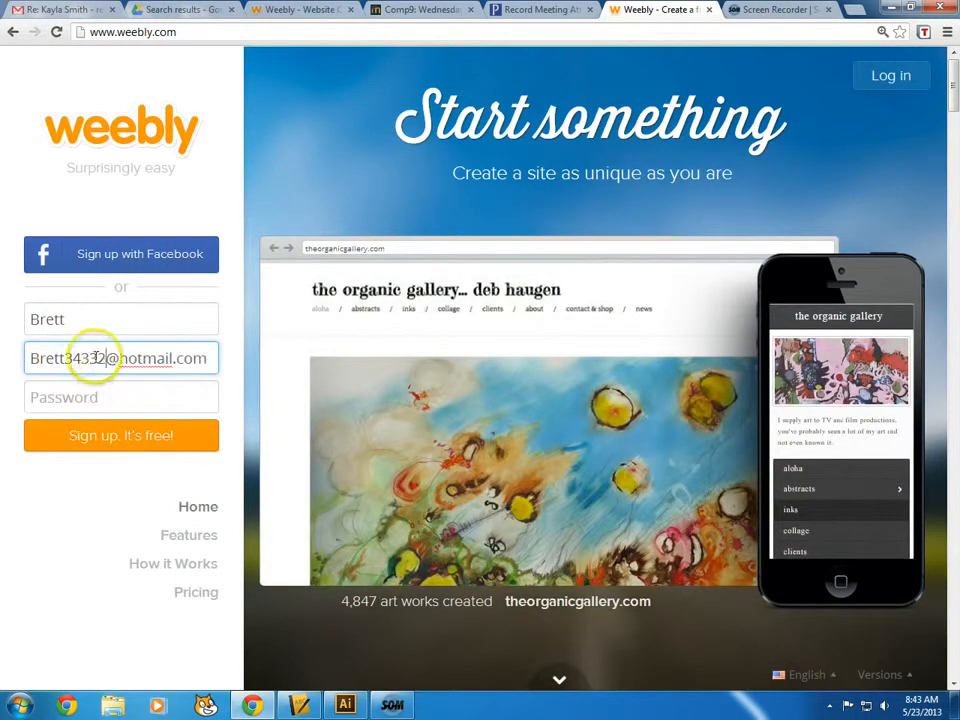
{"action": "left_click", "coordinate": [87, 393]}
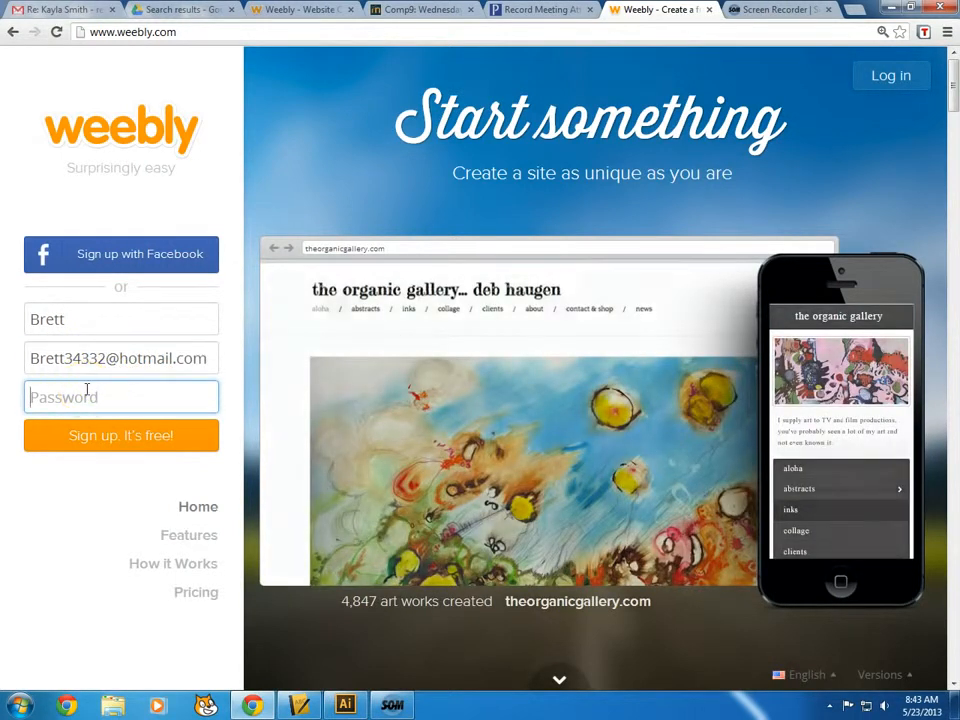
{"action": "left_click", "coordinate": [95, 455]}
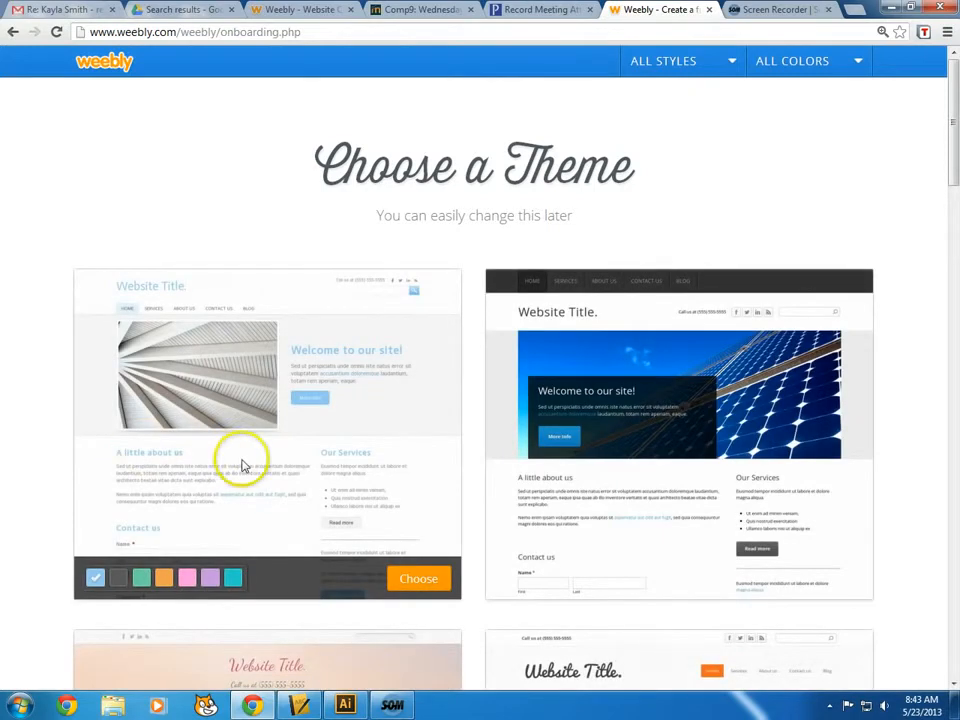
Scroll through the theme gallery and choose the wooden theme
{"action": "scroll", "coordinate": [553, 446], "scroll_direction": "down", "scroll_amount": 7}
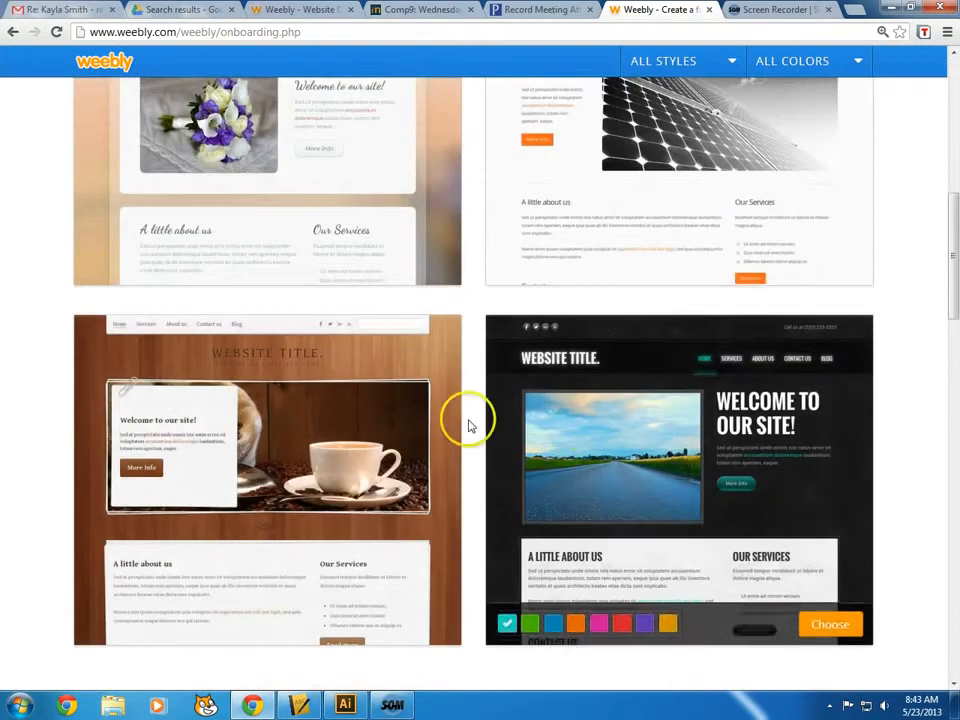
{"action": "scroll", "coordinate": [400, 450], "scroll_direction": "down", "scroll_amount": 5}
{"action": "scroll", "coordinate": [425, 455], "scroll_direction": "down", "scroll_amount": 3}
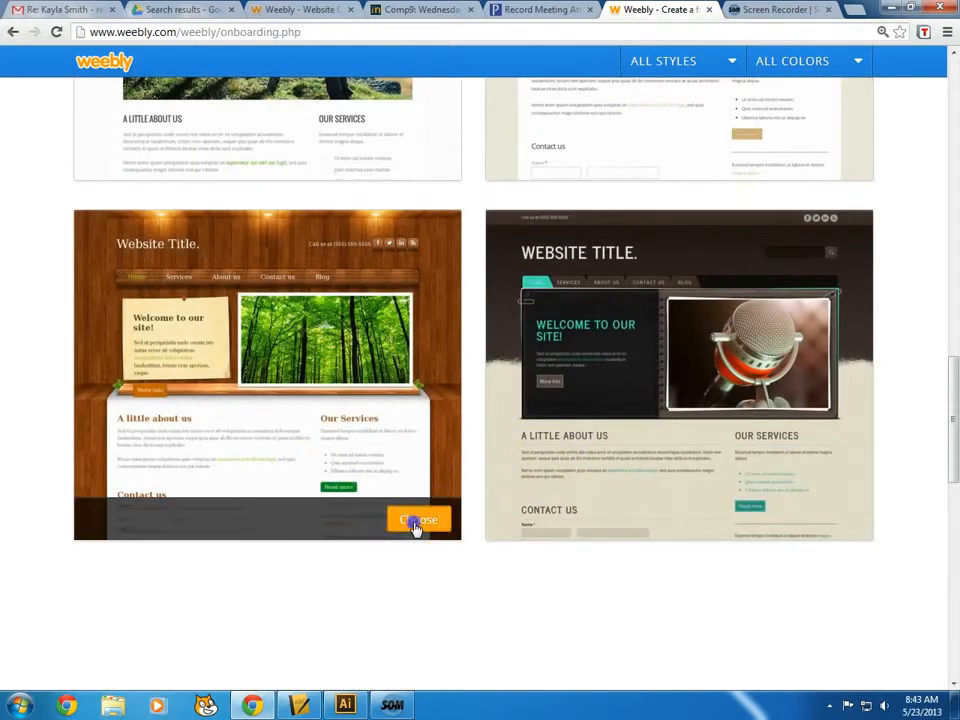
{"action": "left_click", "coordinate": [415, 522]}
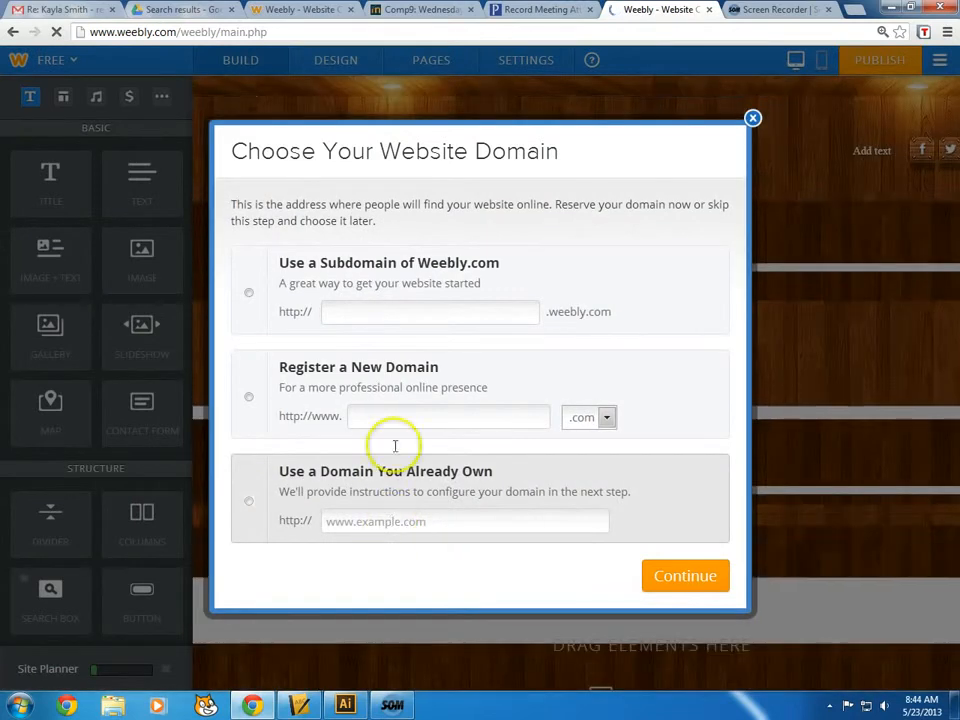
Choose a free weebly.com subdomain, enter the site's subdomain name and continue
{"action": "left_click", "coordinate": [249, 298]}
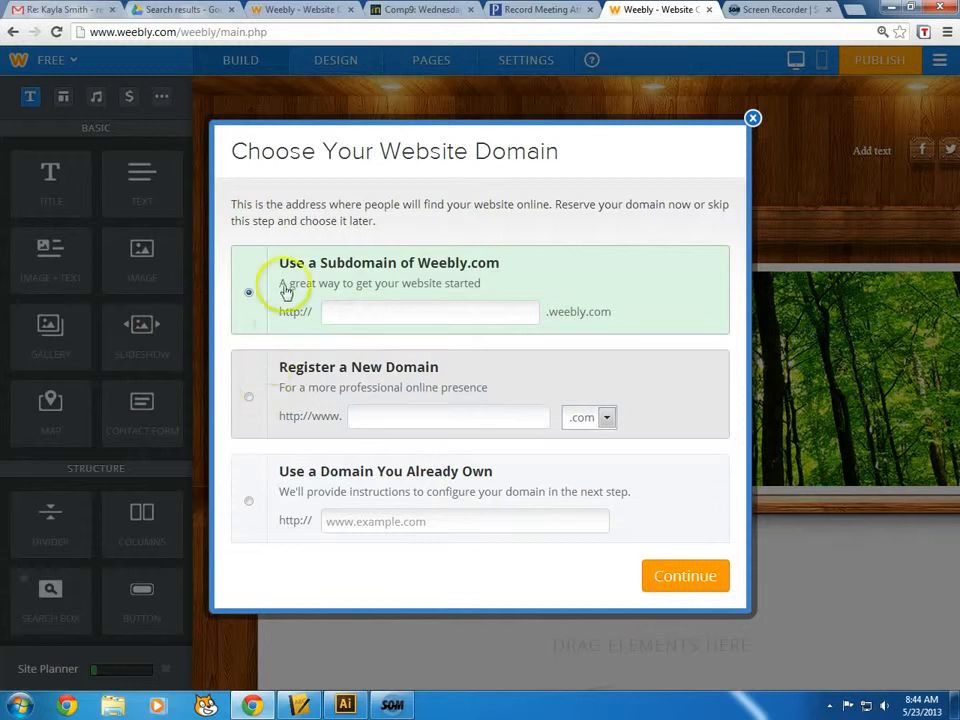
{"action": "left_click", "coordinate": [345, 313]}
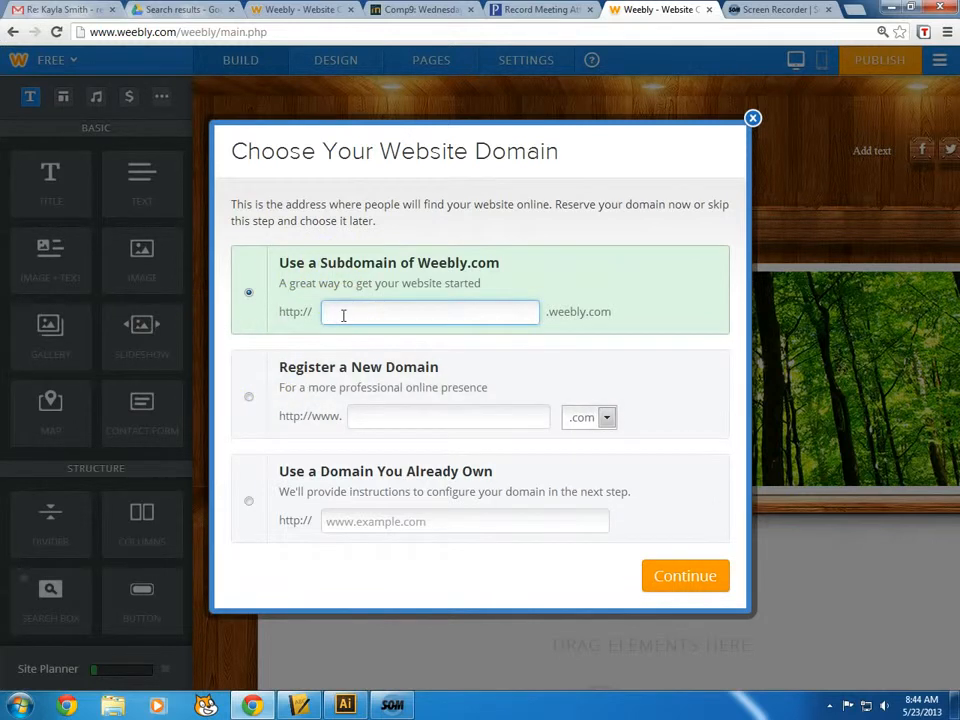
{"action": "left_click", "coordinate": [426, 313]}
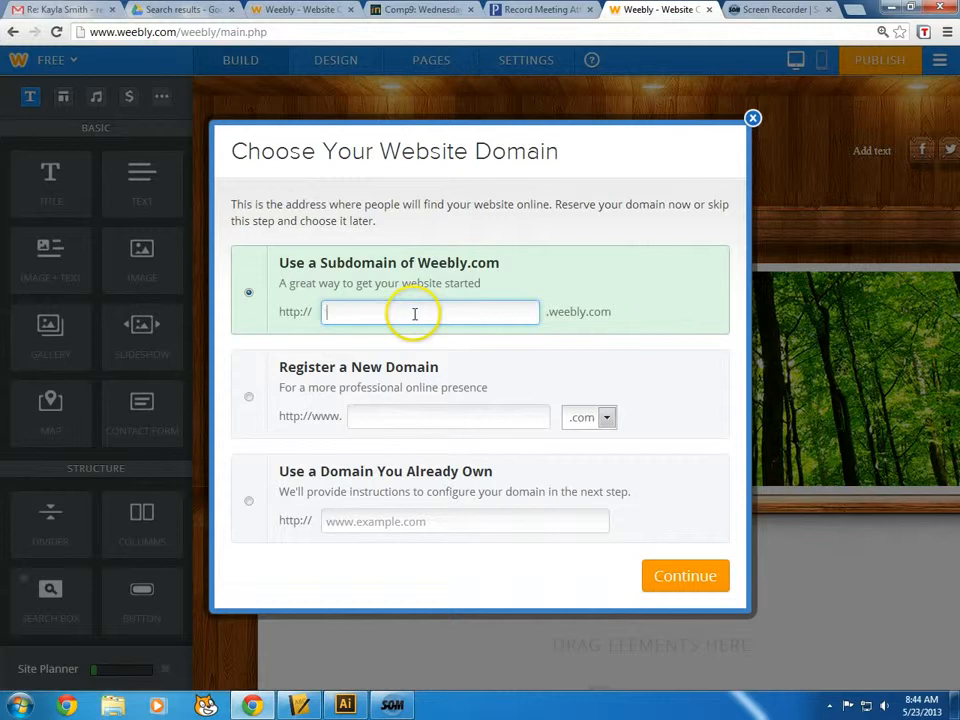
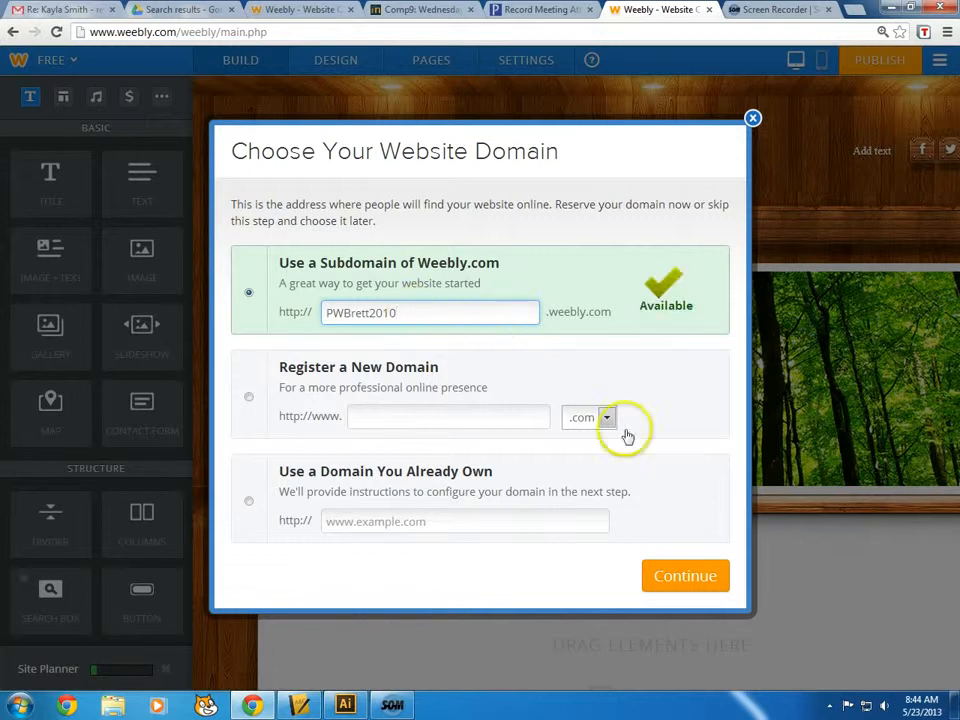
{"action": "left_click", "coordinate": [708, 580]}
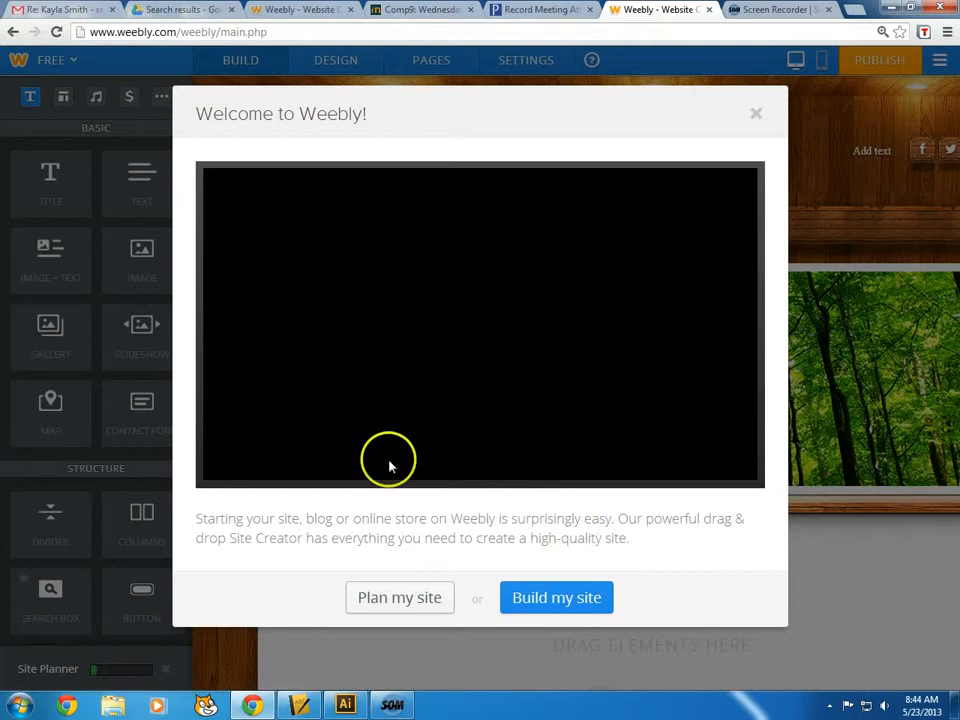
Close the Welcome to Weebly dialog to reveal the forest-header home page
{"action": "left_click", "coordinate": [756, 115]}
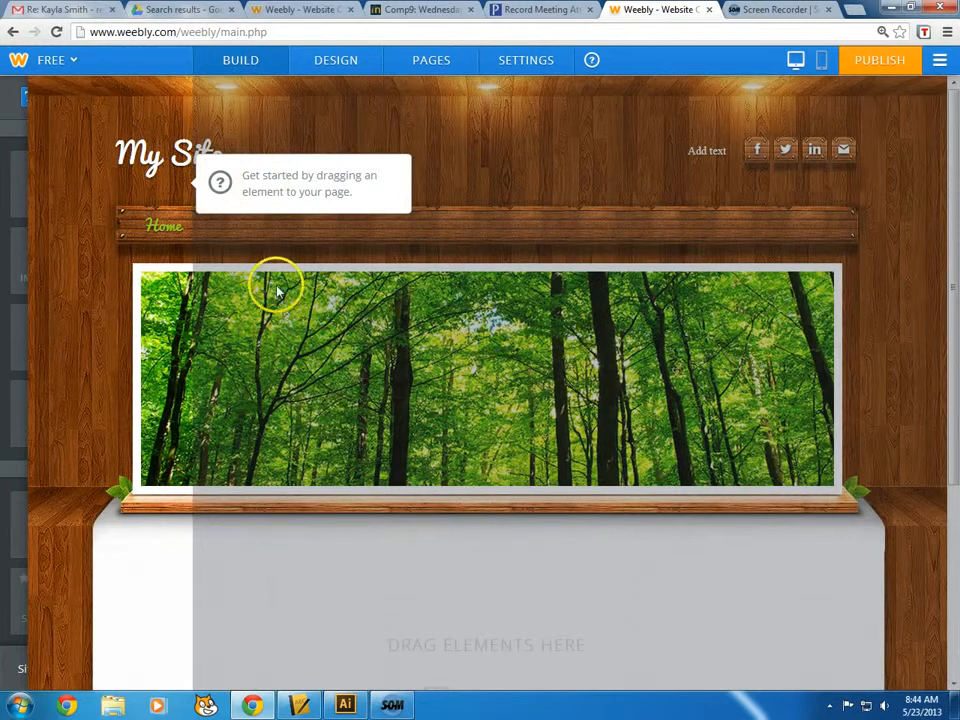
{"action": "mouse_move", "coordinate": [17, 197]}
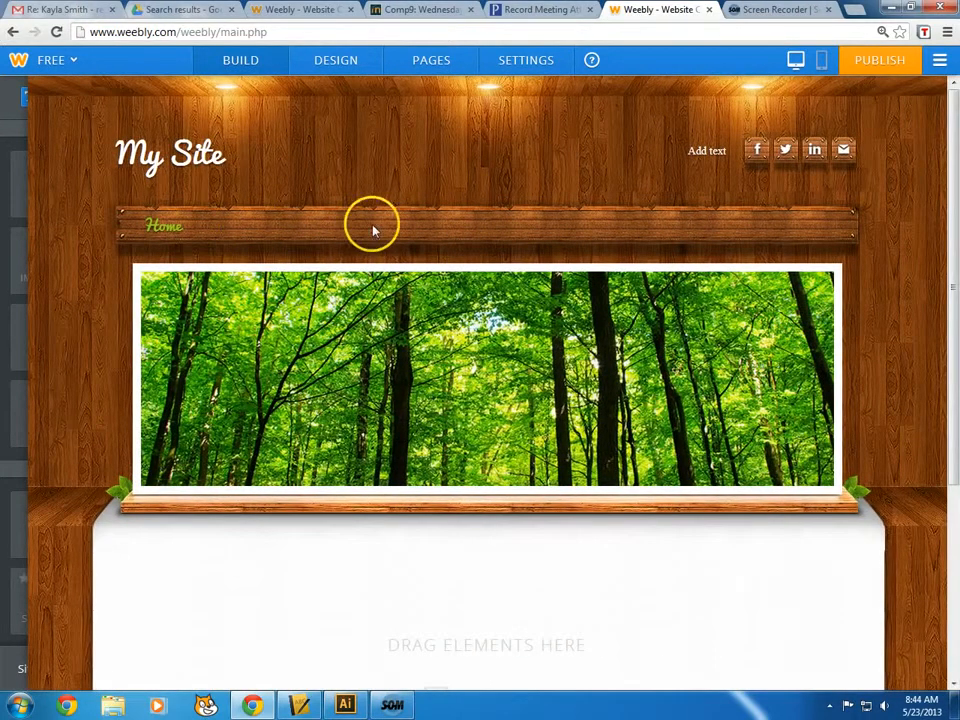
{"action": "mouse_move", "coordinate": [401, 369]}
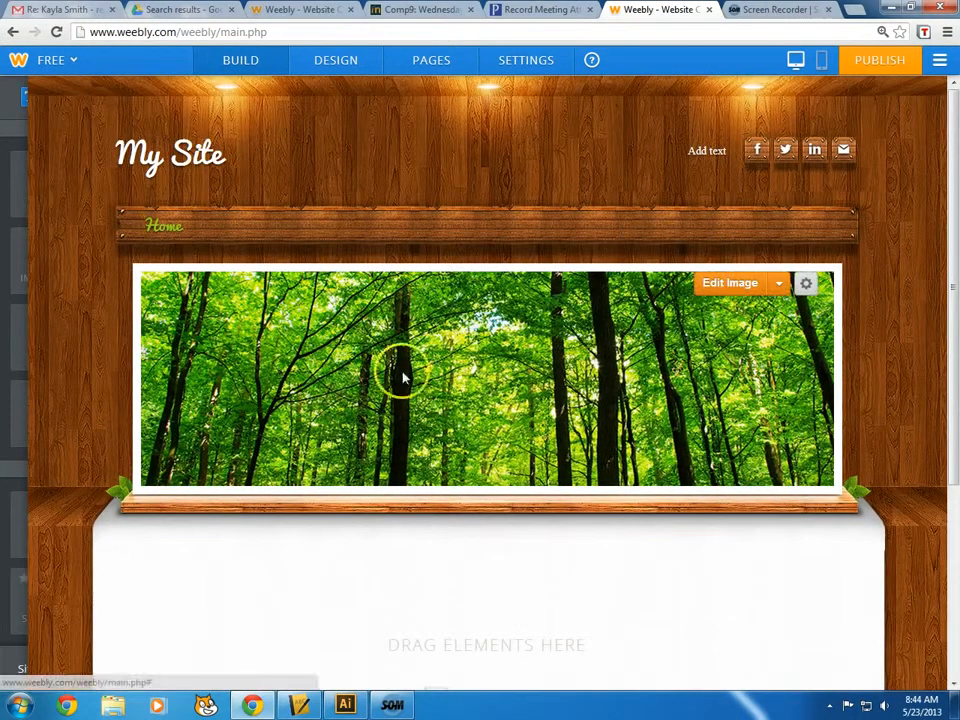
Remove the header image from the Home page
{"action": "left_click", "coordinate": [780, 286]}
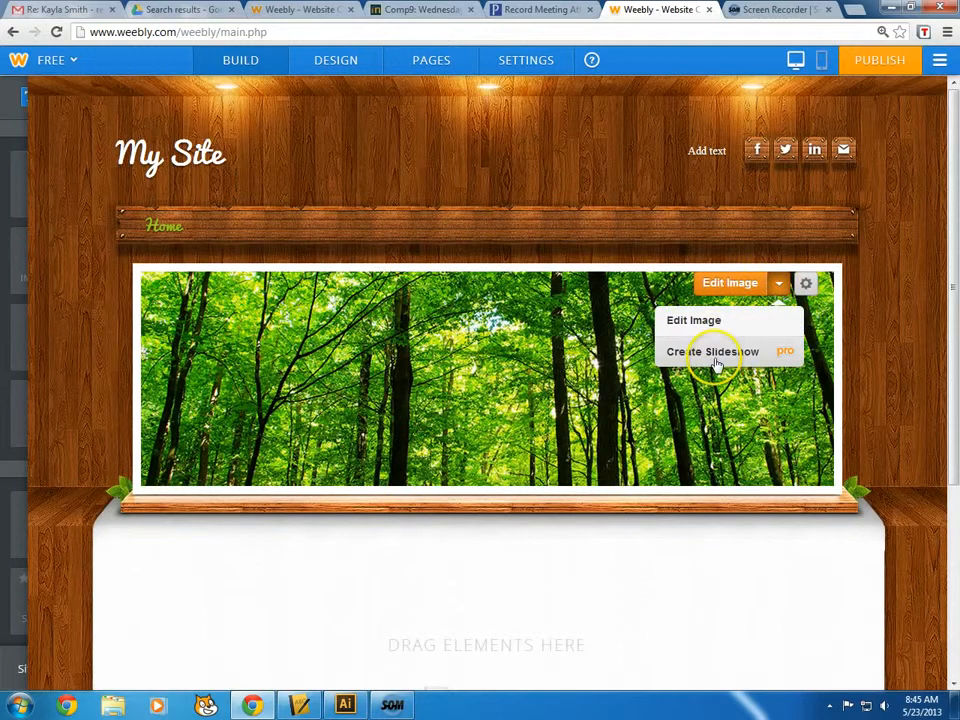
{"action": "left_click", "coordinate": [806, 284]}
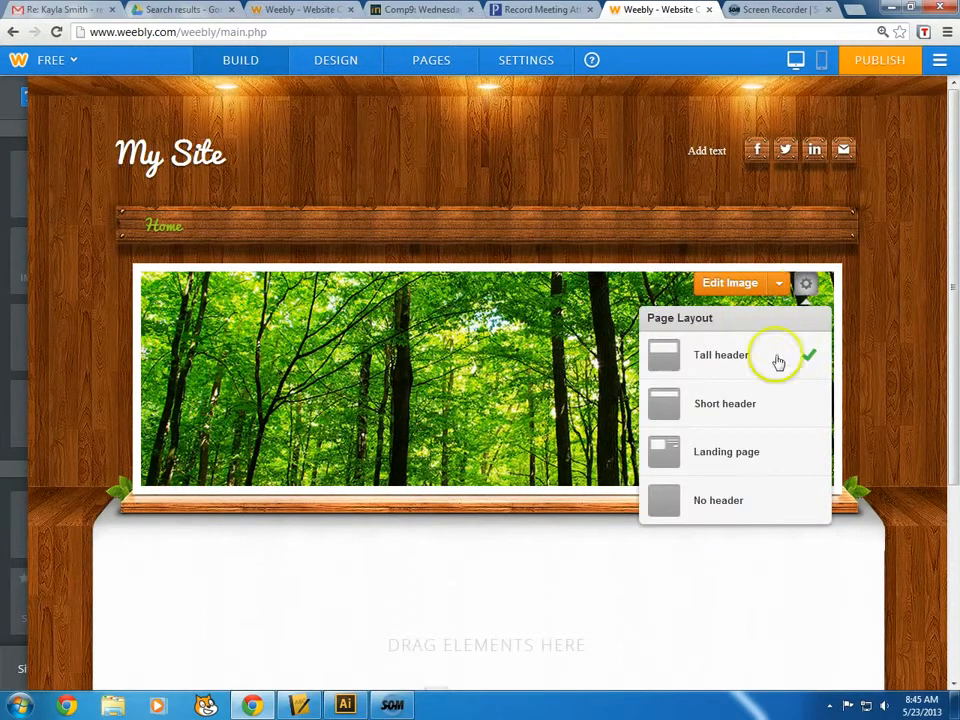
{"action": "left_click", "coordinate": [745, 512]}
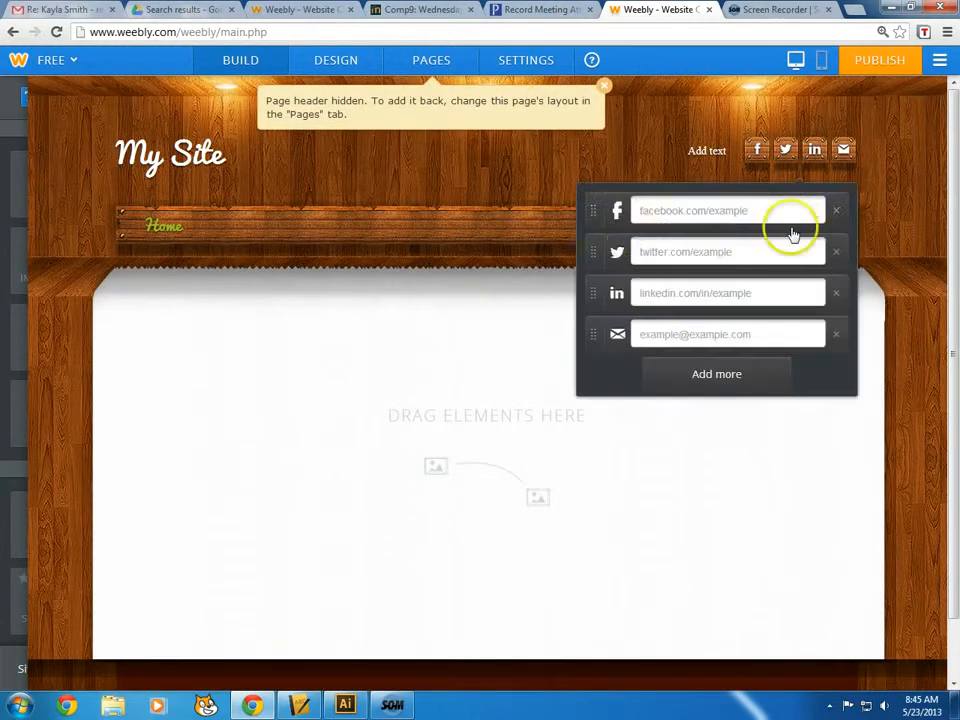
{"action": "left_click", "coordinate": [418, 299]}
Switch the Home page to the Landing Page layout and save
{"action": "left_click", "coordinate": [413, 64]}
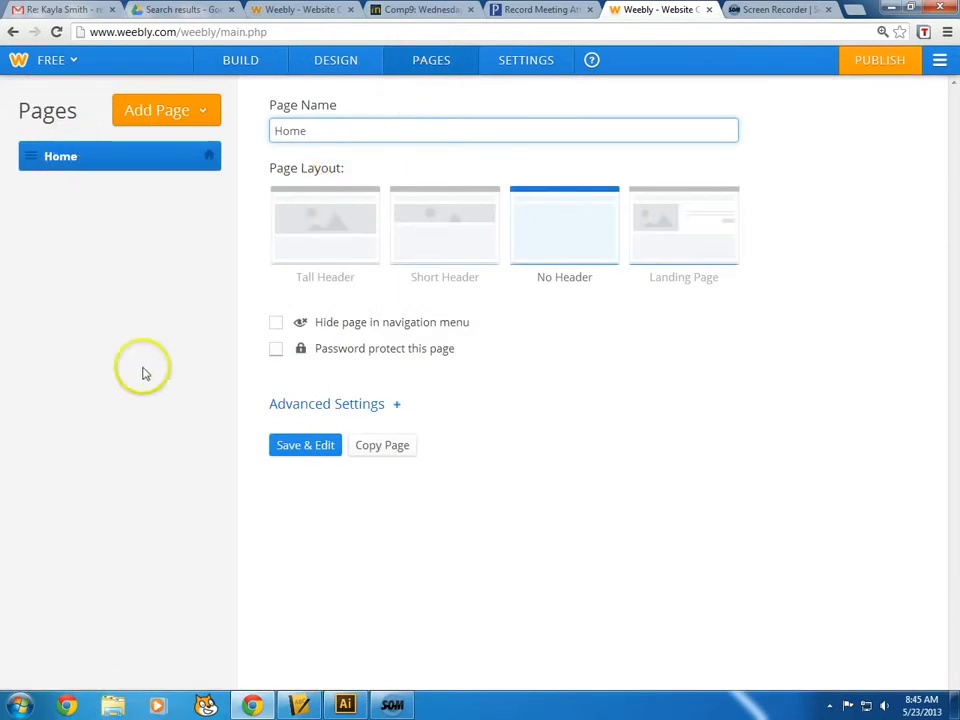
{"action": "left_click", "coordinate": [666, 242]}
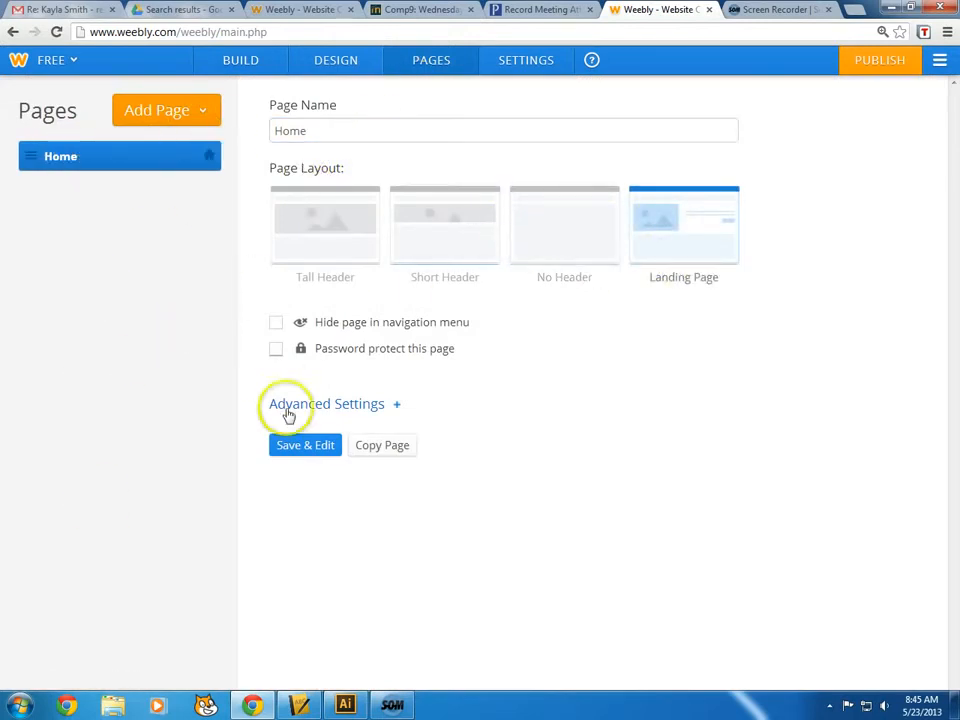
{"action": "left_click", "coordinate": [303, 446]}
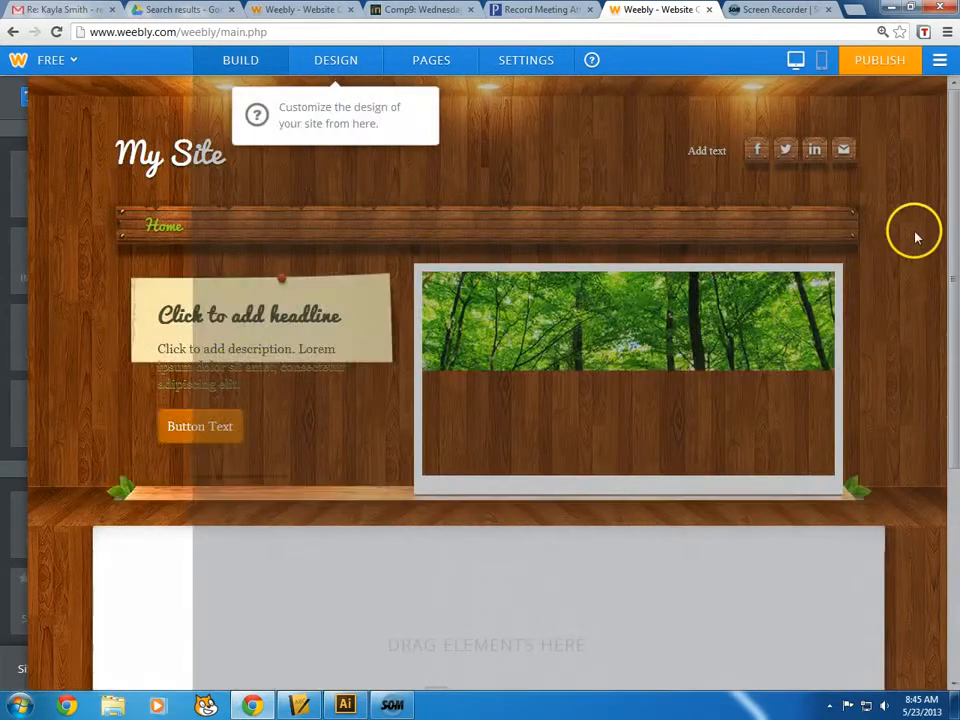
Replace the headline with 'Welcome To my Portfolio'
{"action": "left_click", "coordinate": [176, 314]}
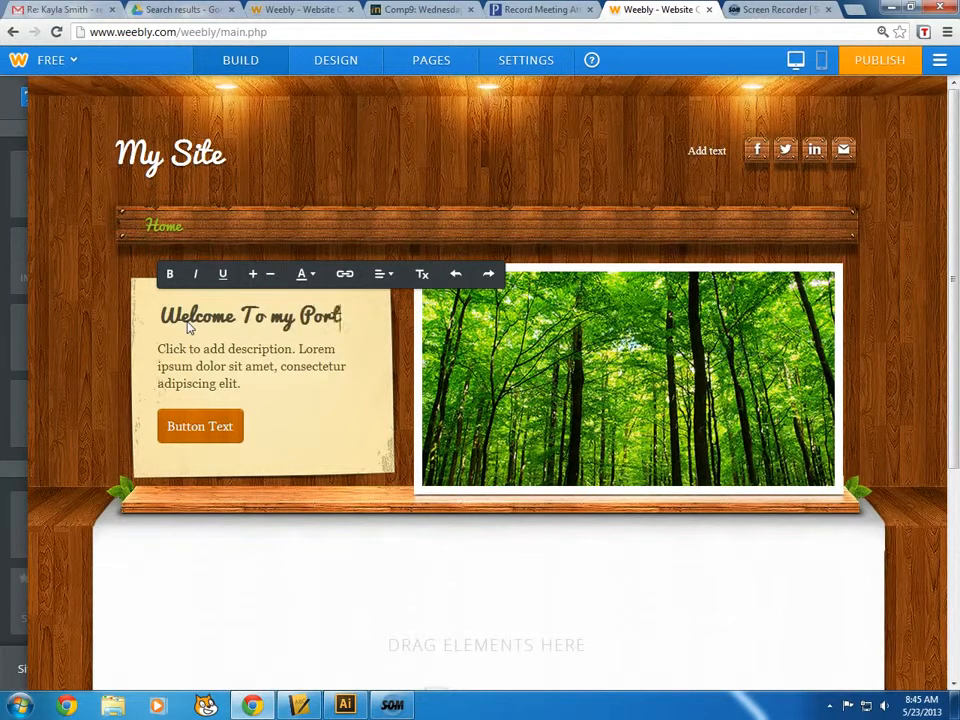
{"action": "type", "text": "Welcome To my Portfolio"}
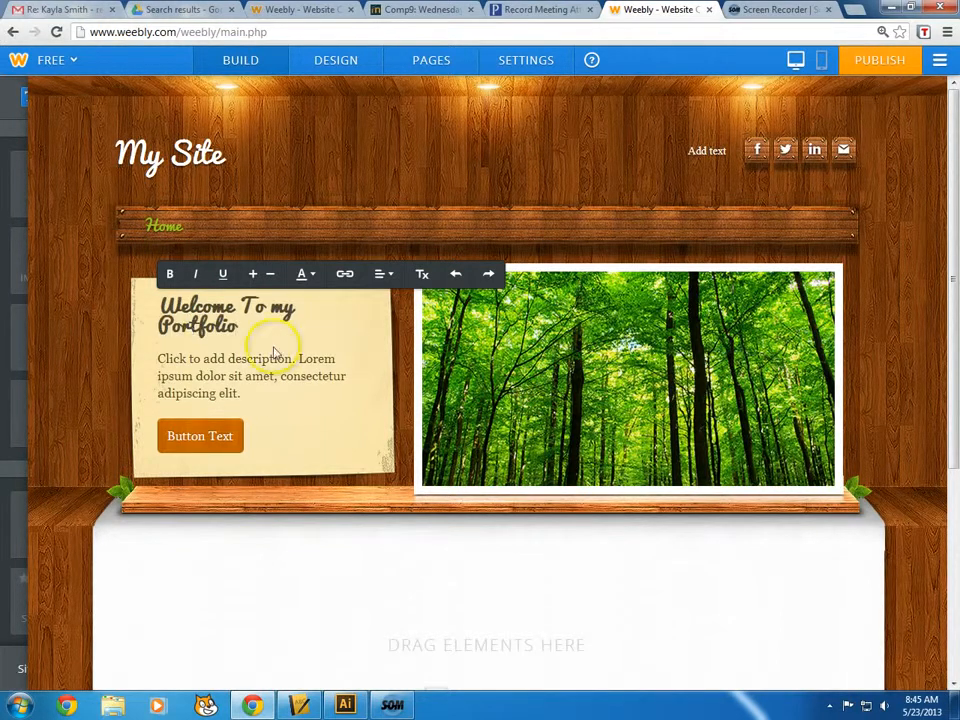
{"action": "left_click", "coordinate": [195, 373]}
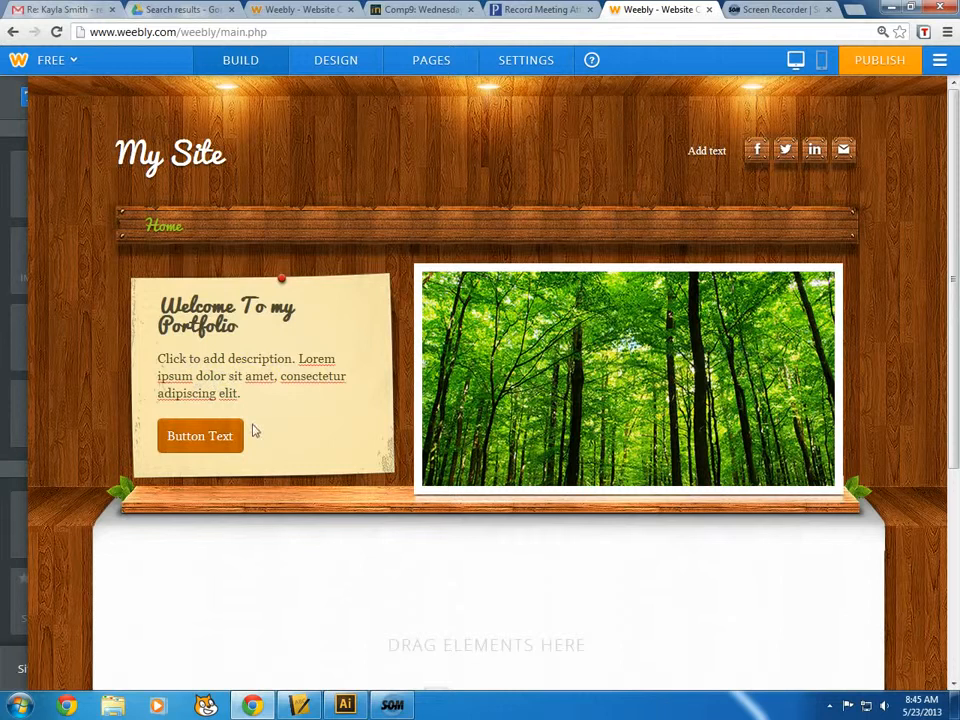
Open the button's link options and close them without adding a link
{"action": "left_click", "coordinate": [216, 436]}
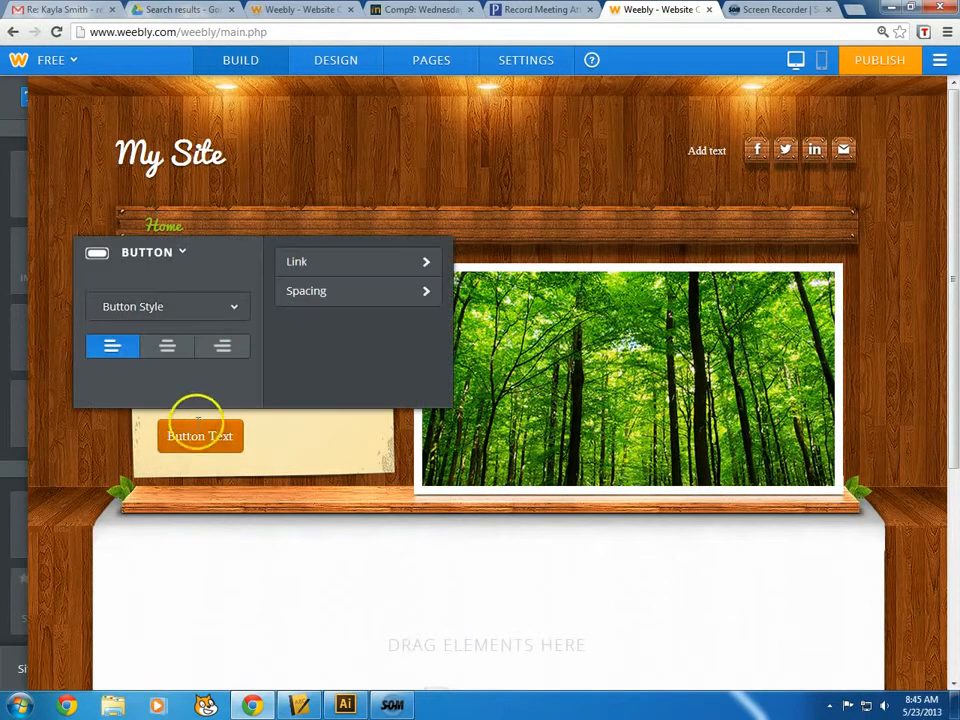
{"action": "left_click", "coordinate": [355, 265]}
{"action": "left_click", "coordinate": [332, 278]}
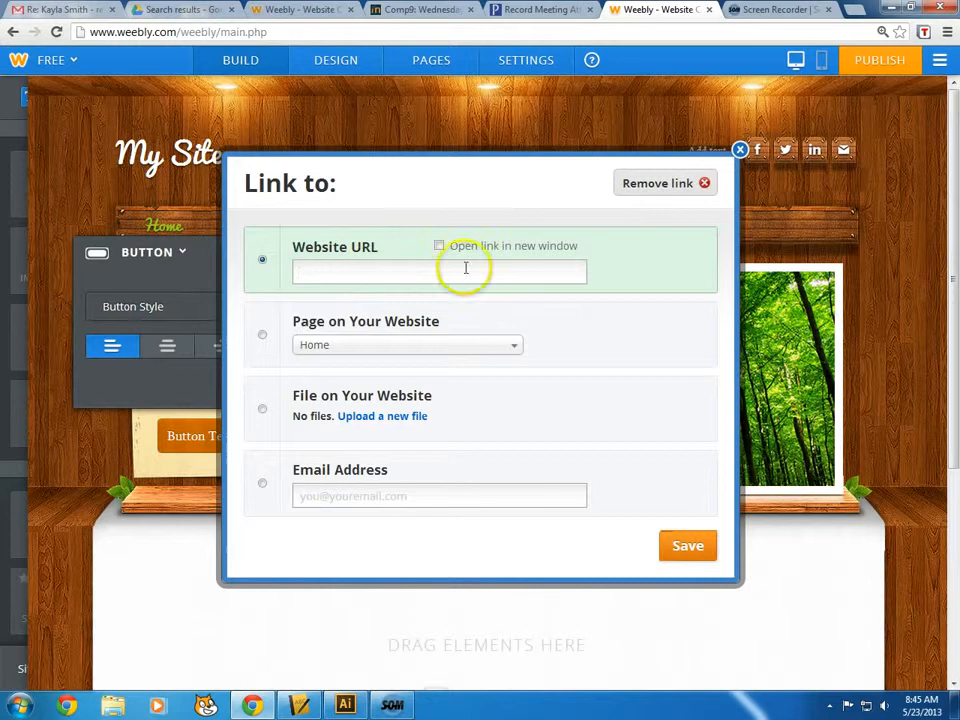
{"action": "left_click", "coordinate": [740, 150]}
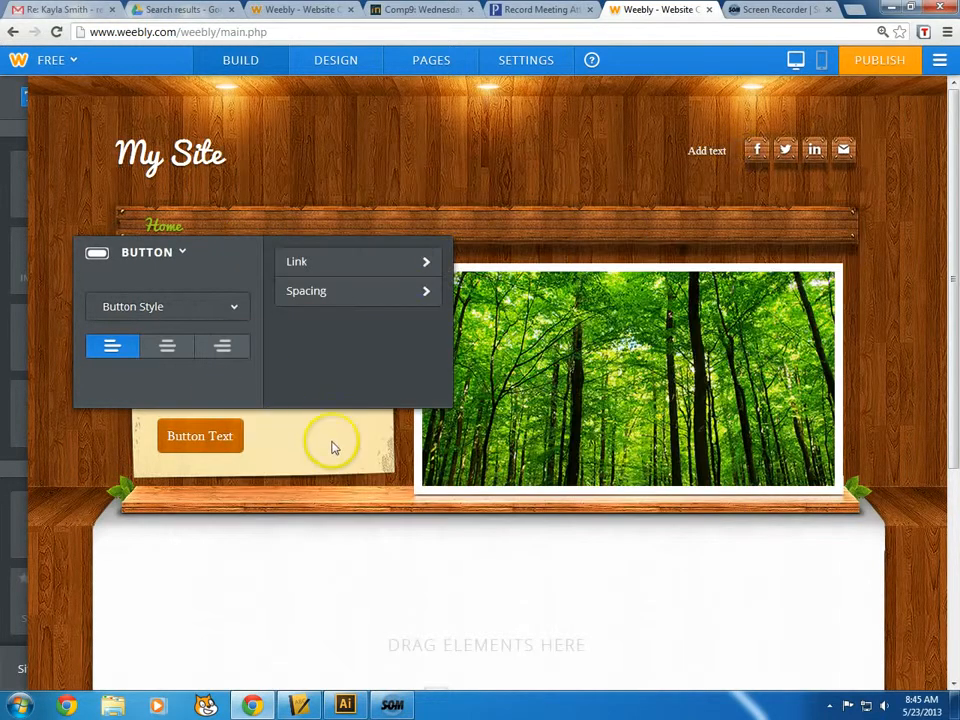
{"action": "left_click", "coordinate": [358, 480]}
{"action": "mouse_move", "coordinate": [561, 349]}
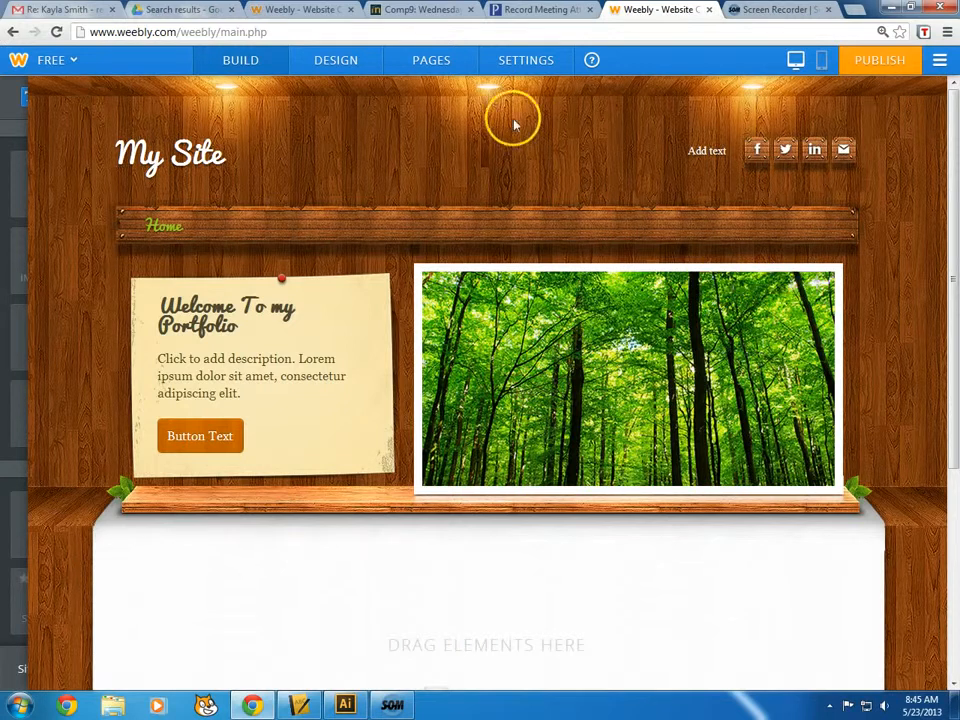
Add standard pages for Awards and Hobbies in the Pages settings
{"action": "left_click", "coordinate": [443, 63]}
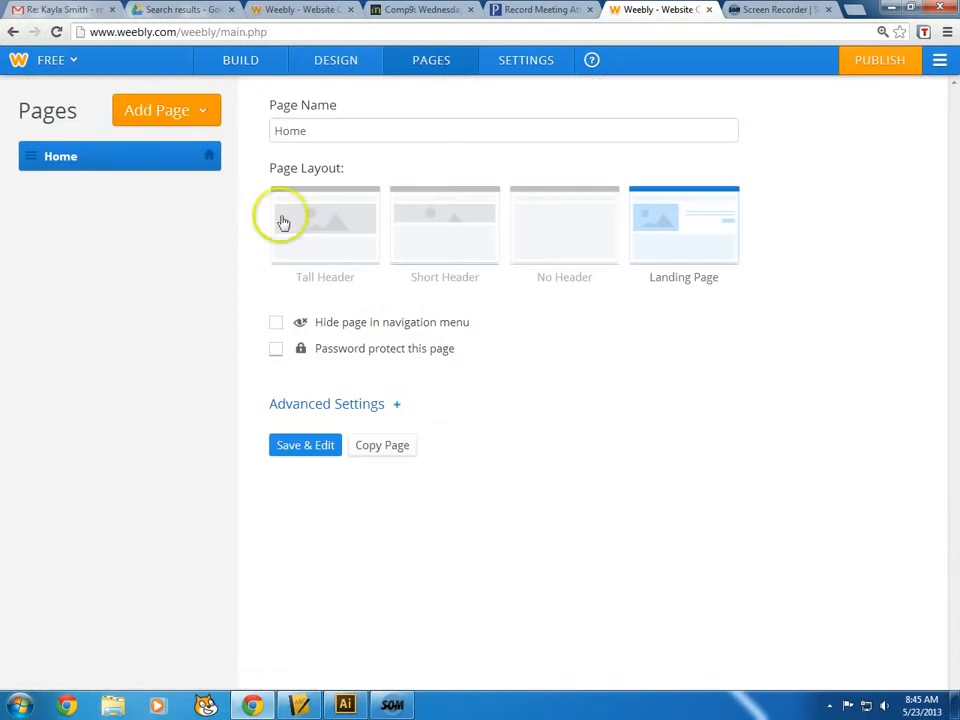
{"action": "left_click", "coordinate": [198, 116]}
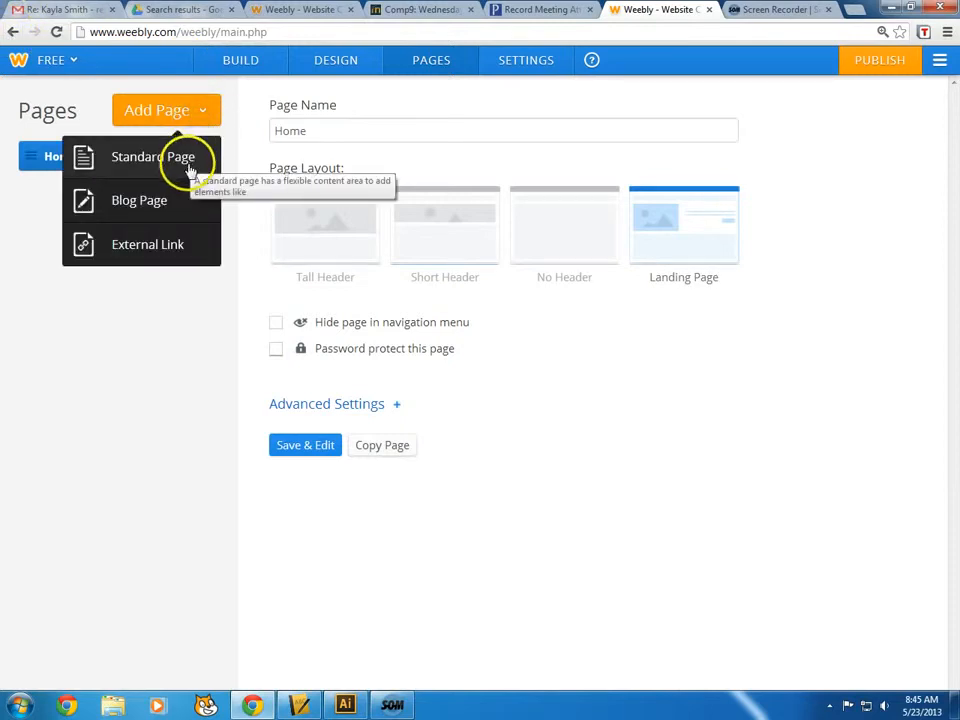
{"action": "left_click", "coordinate": [191, 168]}
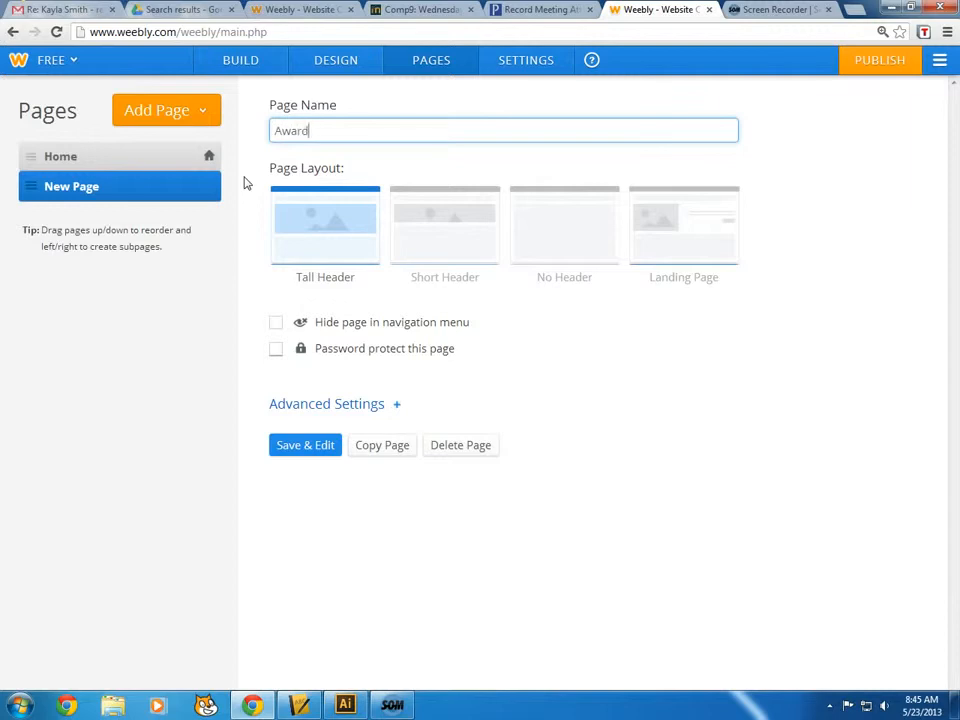
{"action": "left_click", "coordinate": [165, 113]}
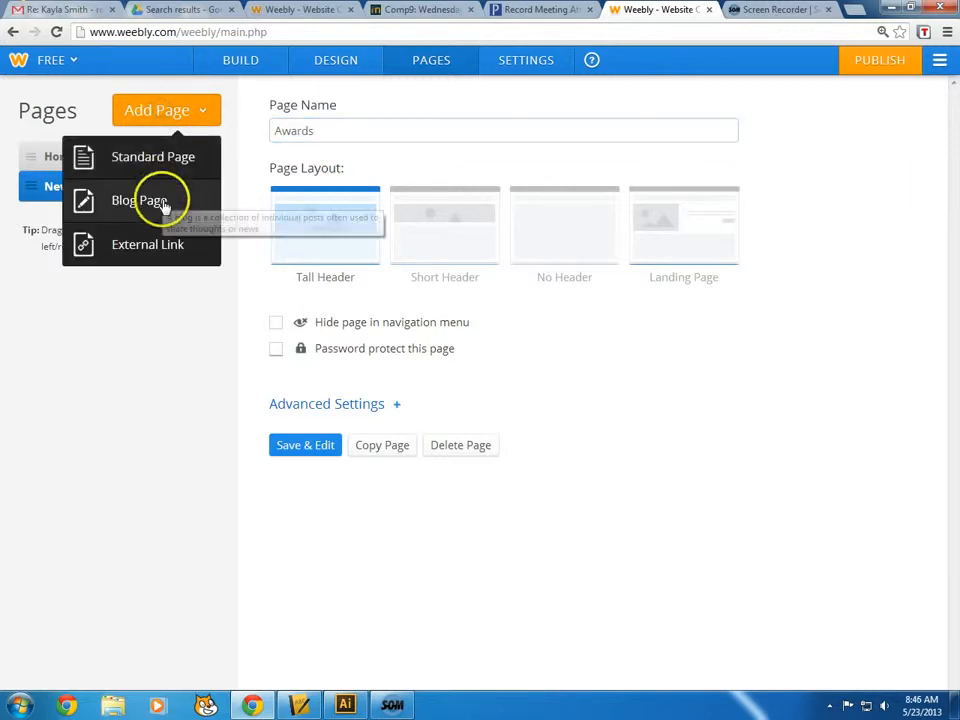
{"action": "left_click", "coordinate": [160, 202]}
{"action": "left_click", "coordinate": [152, 116]}
{"action": "left_click", "coordinate": [148, 172]}
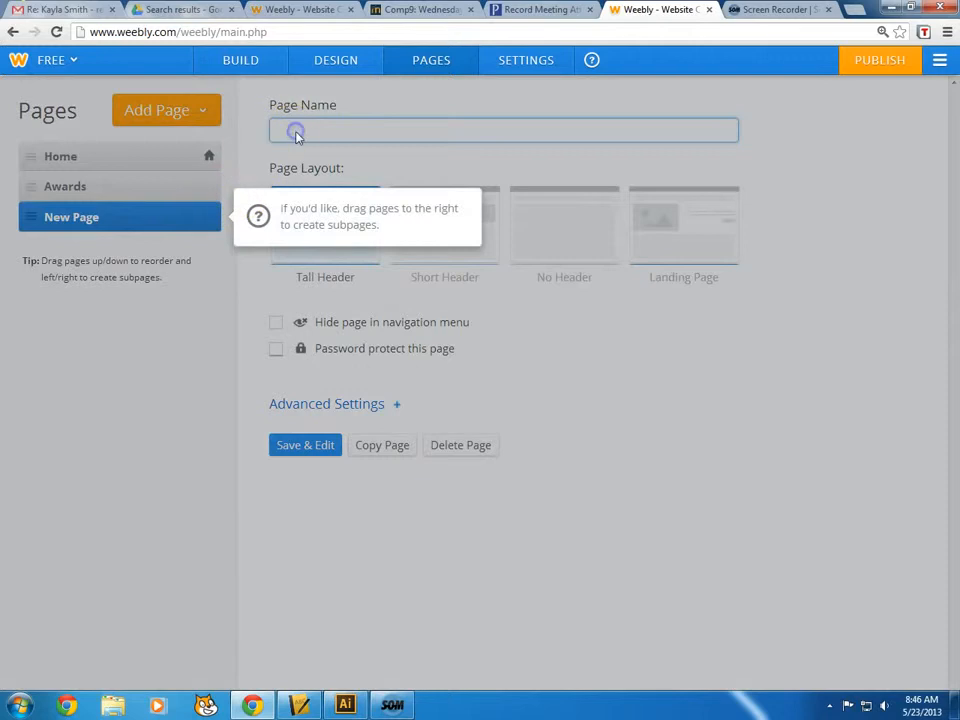
Finish naming Hobbies, add a Basketball standard page after it, and save
{"action": "left_click", "coordinate": [296, 133]}
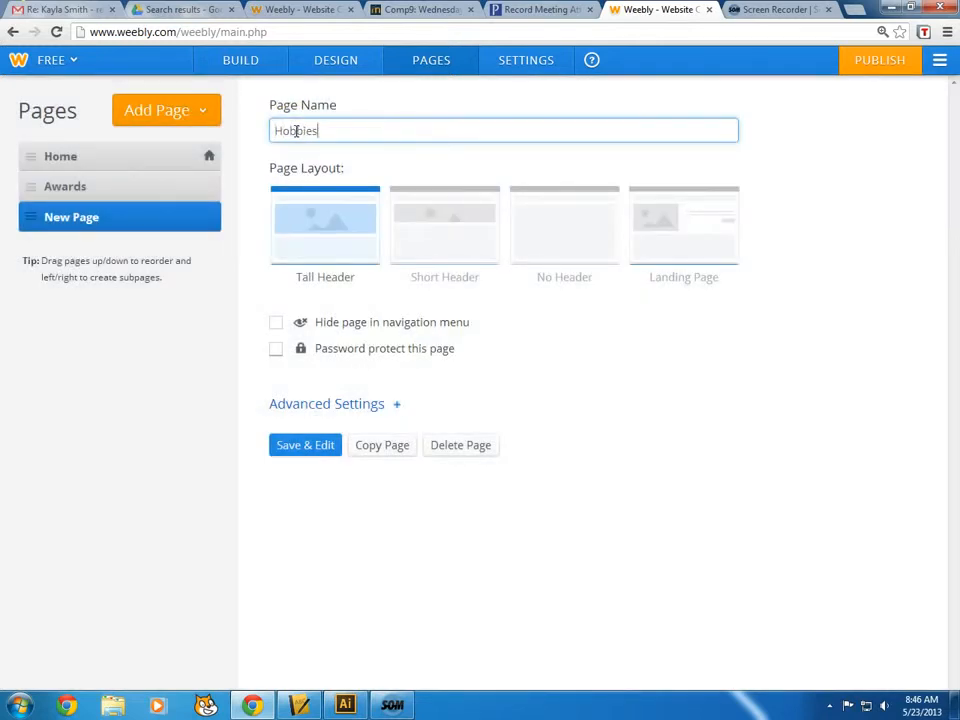
{"action": "left_click", "coordinate": [116, 420]}
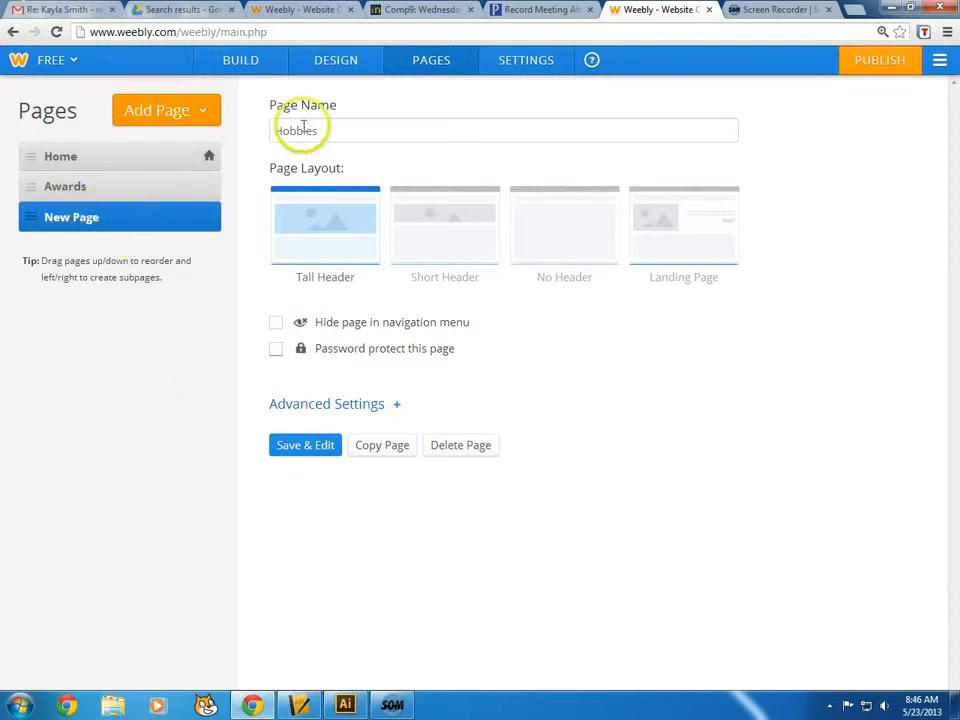
{"action": "left_click", "coordinate": [336, 132]}
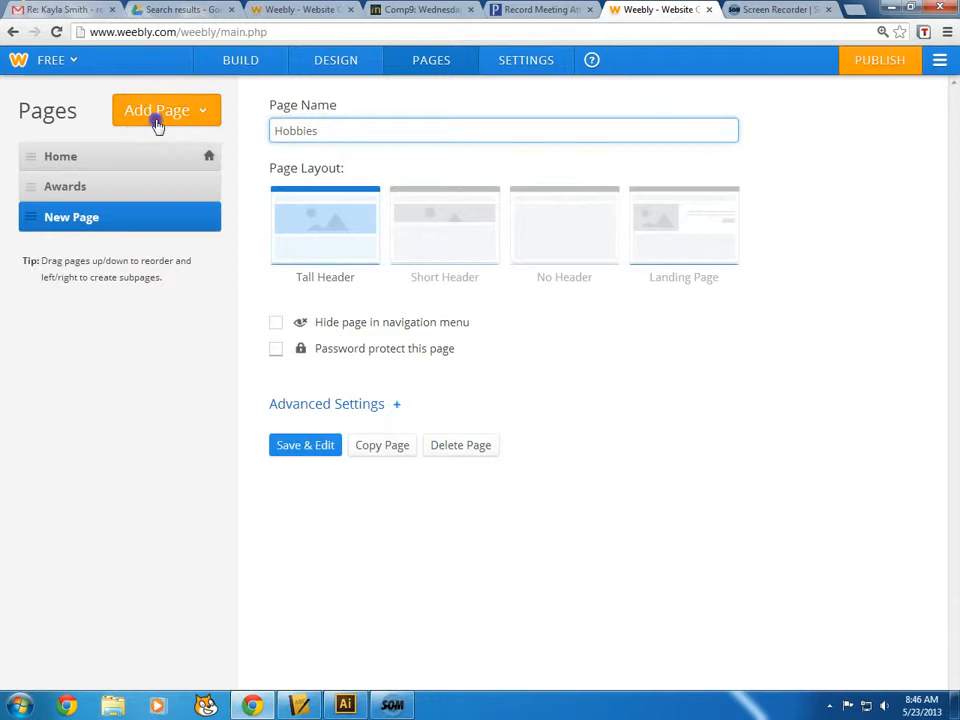
{"action": "left_click", "coordinate": [157, 124]}
{"action": "left_click", "coordinate": [156, 165]}
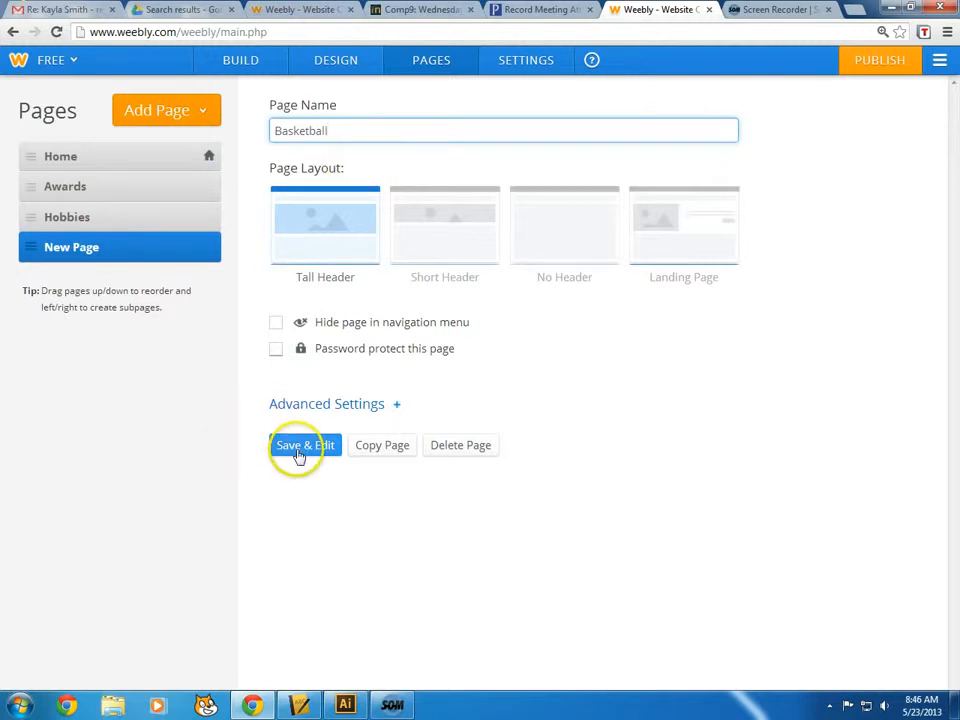
{"action": "left_click", "coordinate": [293, 447]}
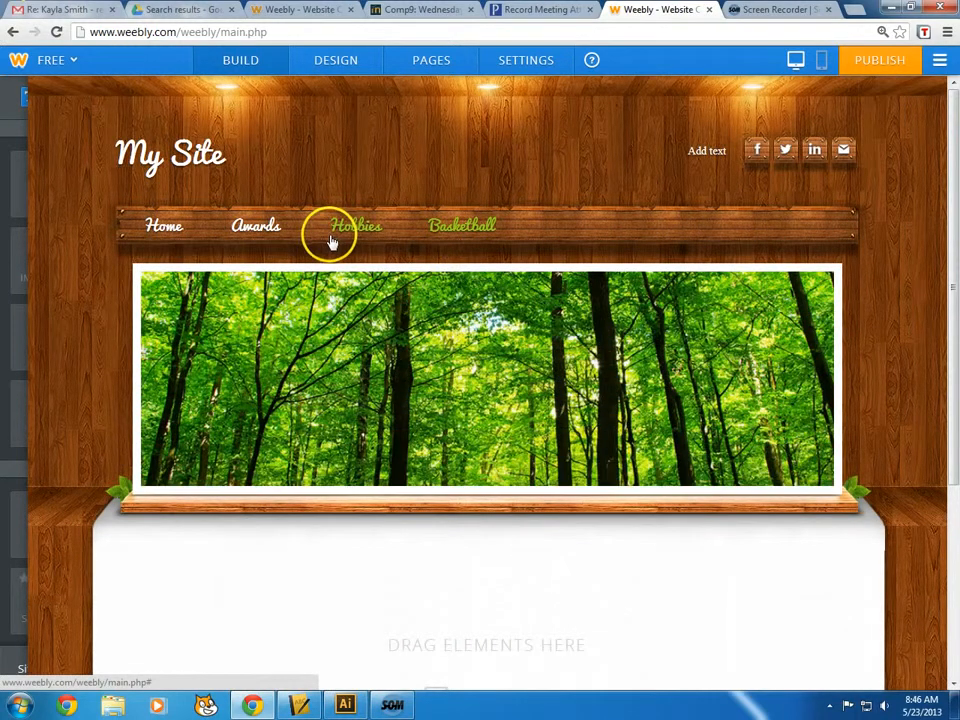
Drag Basketball under Hobbies to make it a subpage
{"action": "left_click", "coordinate": [165, 229]}
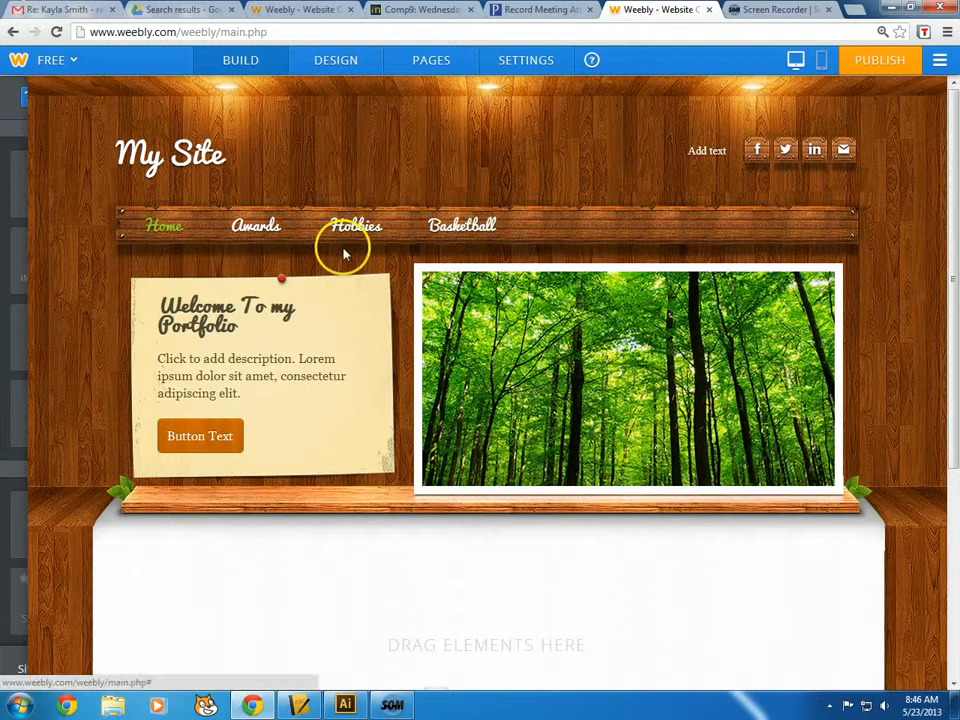
{"action": "left_click", "coordinate": [428, 60]}
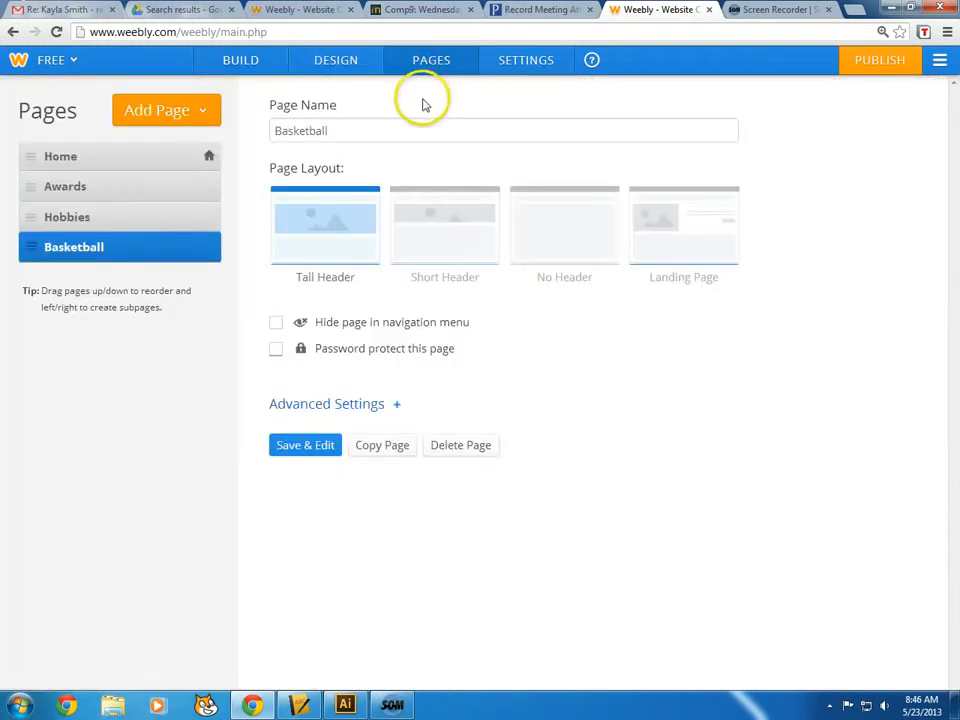
{"action": "mouse_move", "coordinate": [26, 253]}
{"action": "left_mouse_down"}
{"action": "mouse_move", "coordinate": [69, 251]}
{"action": "mouse_move", "coordinate": [43, 253]}
{"action": "left_mouse_up"}
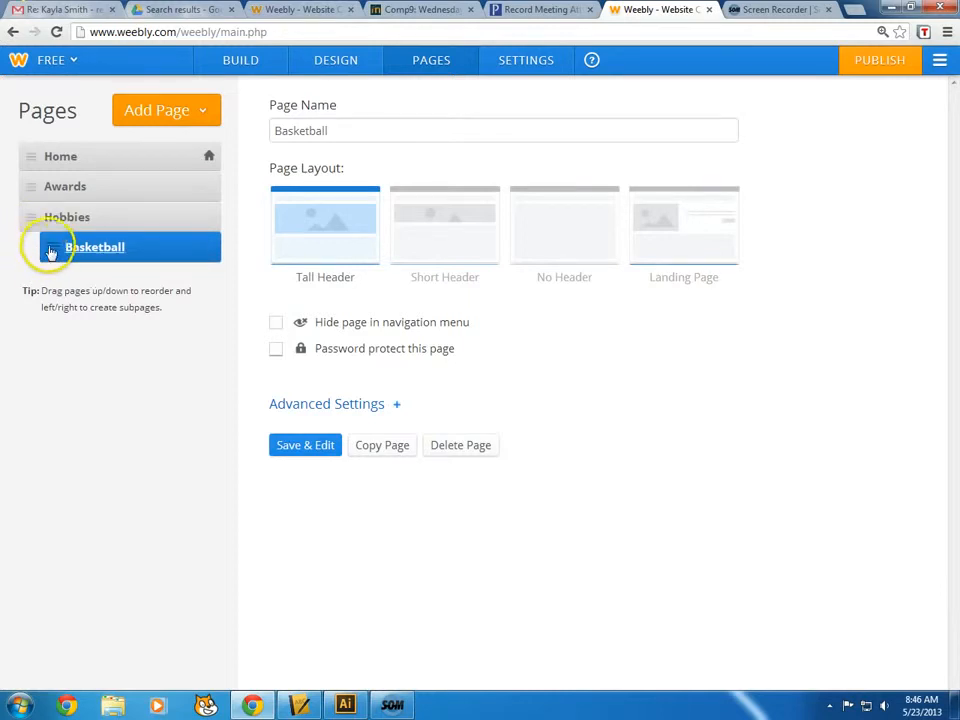
Give the Hobbies and Awards pages the No Header layout and save
{"action": "left_click", "coordinate": [276, 326]}
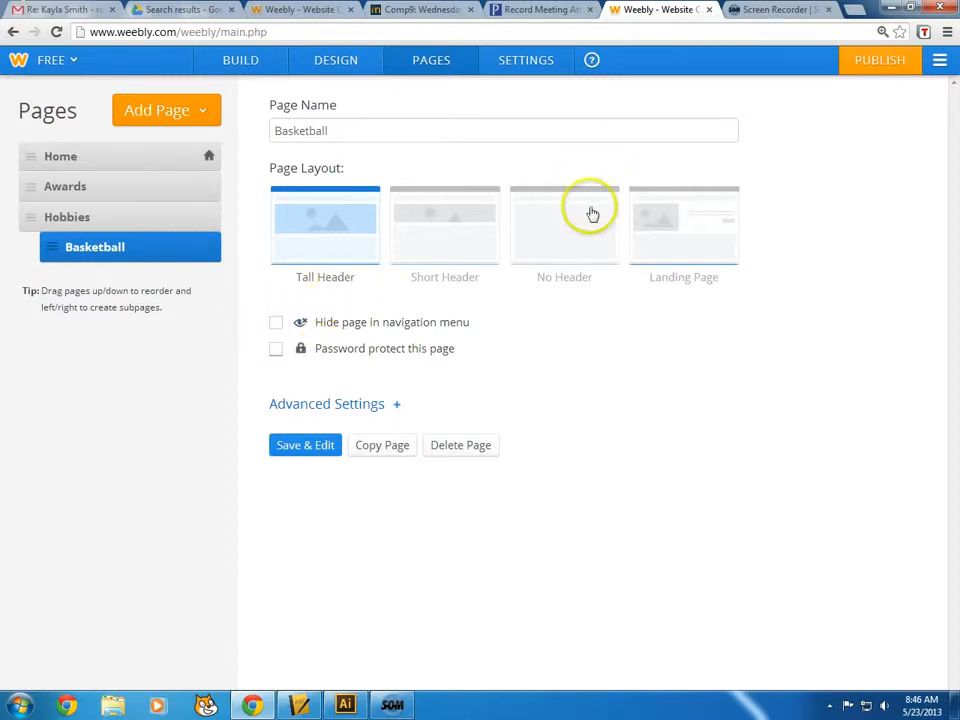
{"action": "left_click", "coordinate": [574, 231]}
{"action": "left_click", "coordinate": [90, 212]}
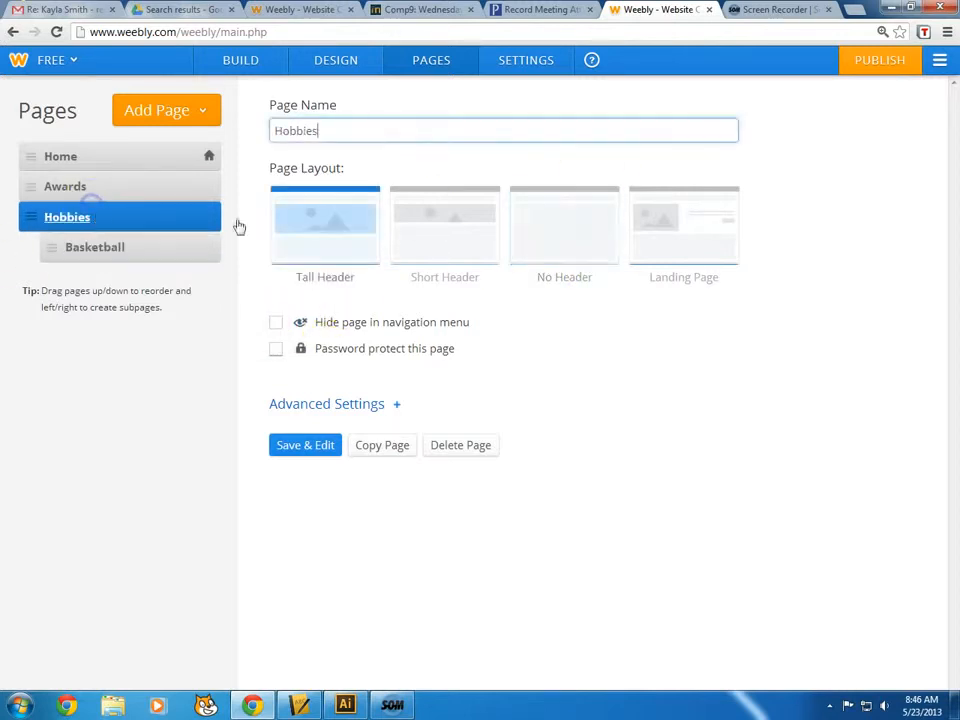
{"action": "left_click", "coordinate": [574, 227]}
{"action": "left_click", "coordinate": [100, 190]}
{"action": "left_click", "coordinate": [579, 229]}
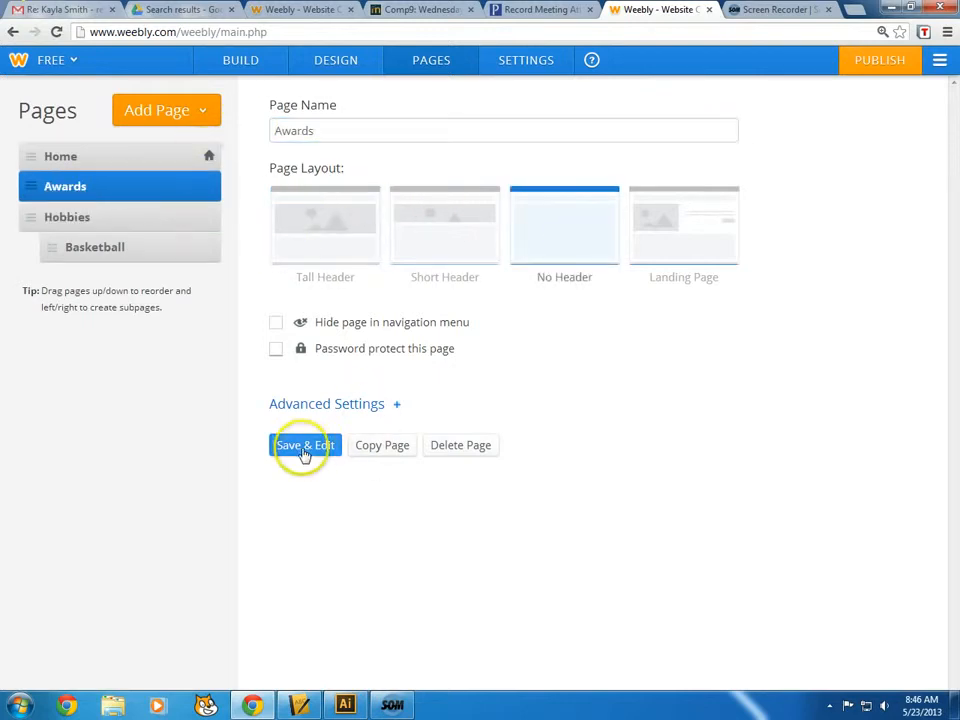
{"action": "left_click", "coordinate": [302, 450]}
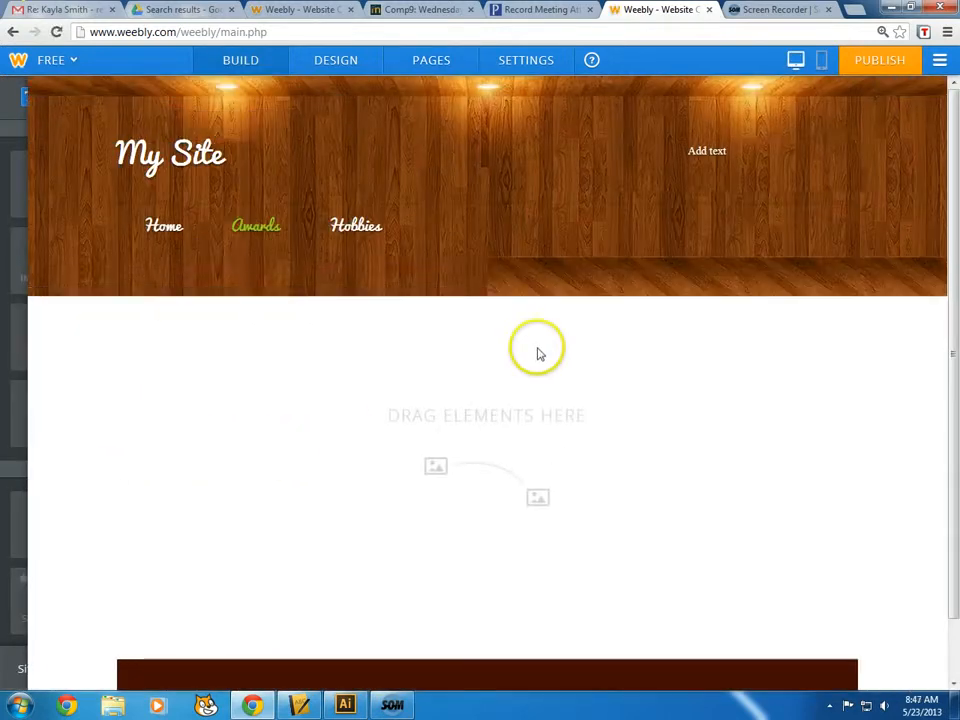
Browse Home, Awards and Hobbies, then open Basketball from the Hobbies dropdown
{"action": "left_click", "coordinate": [148, 218]}
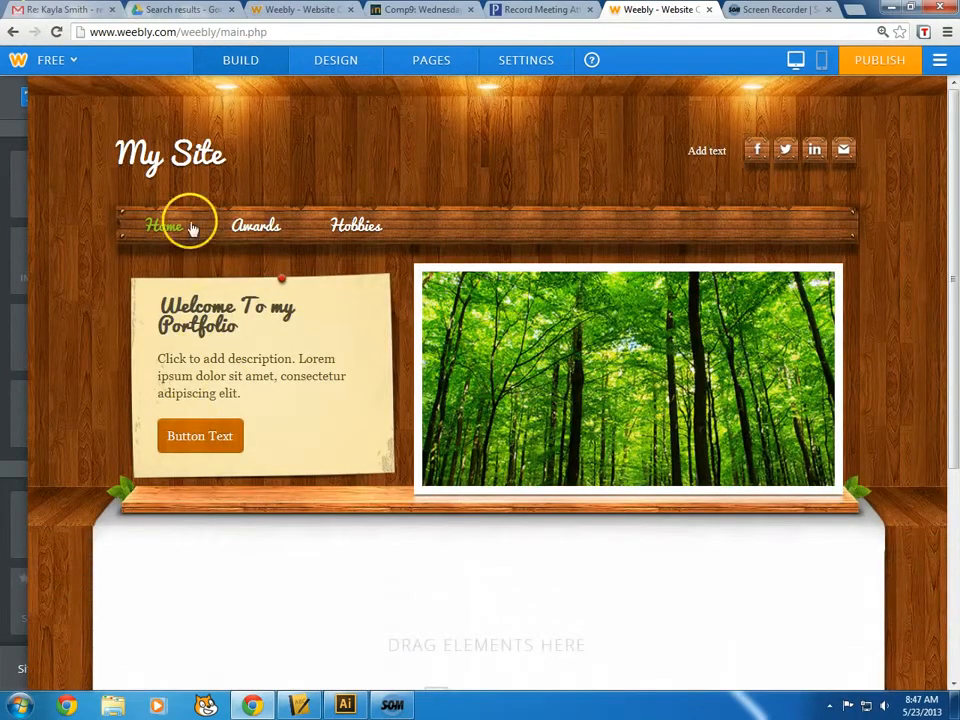
{"action": "scroll", "coordinate": [330, 575], "scroll_direction": "down", "scroll_amount": 2}
{"action": "scroll", "coordinate": [400, 570], "scroll_direction": "up", "scroll_amount": 2}
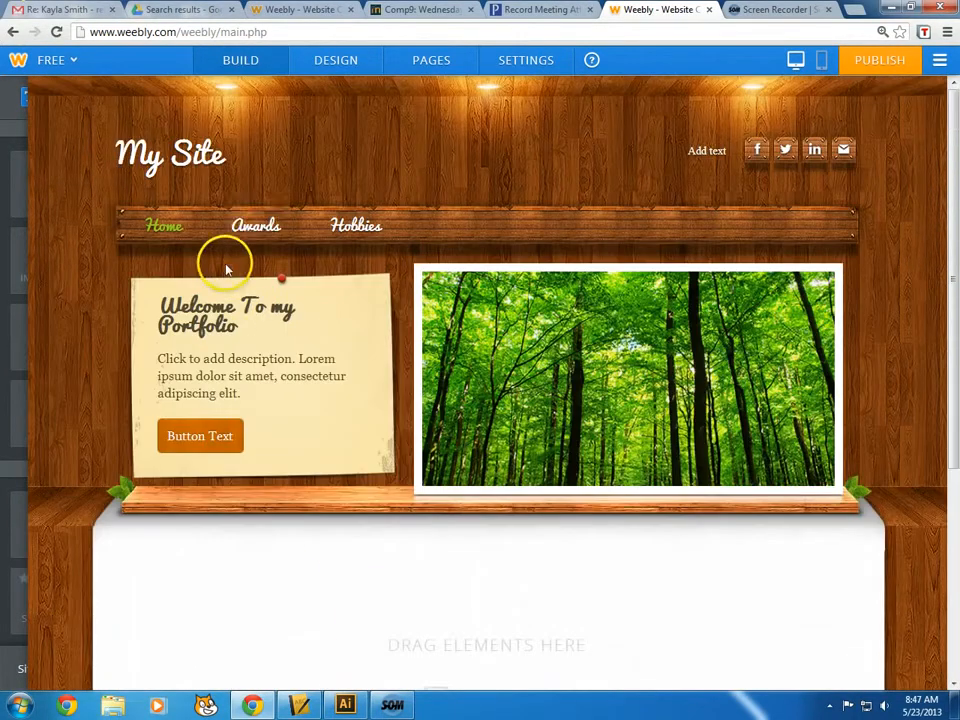
{"action": "left_click", "coordinate": [255, 226]}
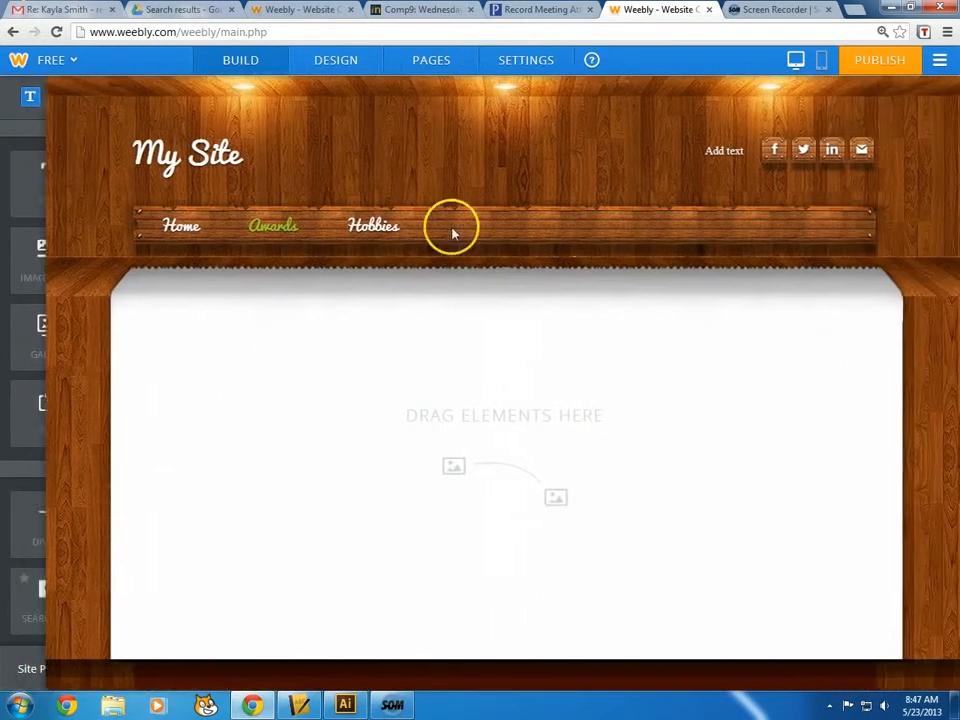
{"action": "left_click", "coordinate": [363, 230]}
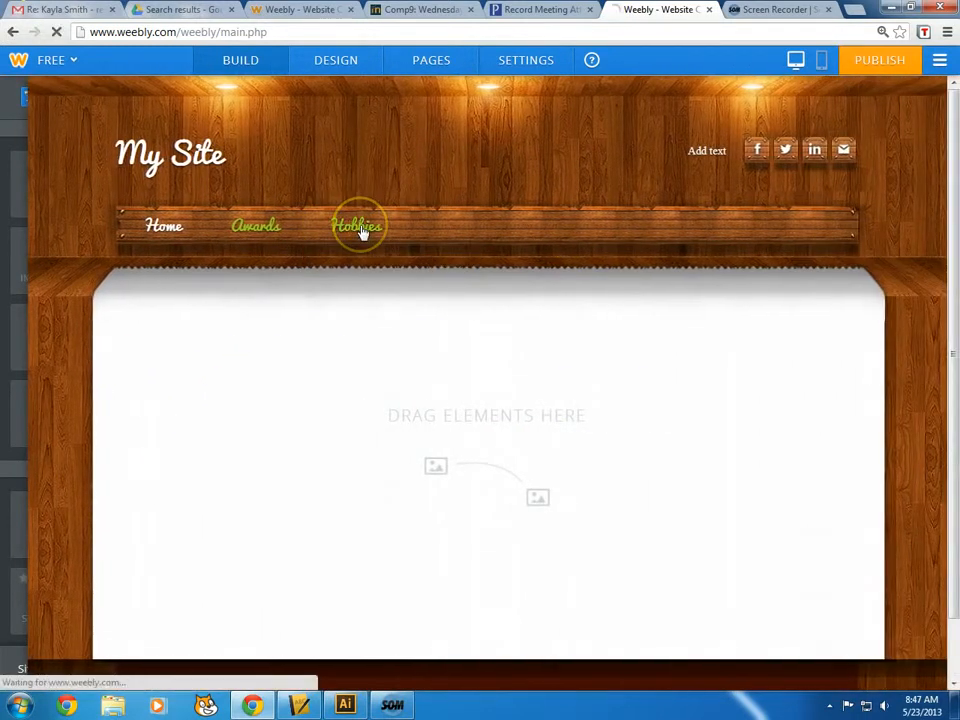
{"action": "mouse_move", "coordinate": [334, 216]}
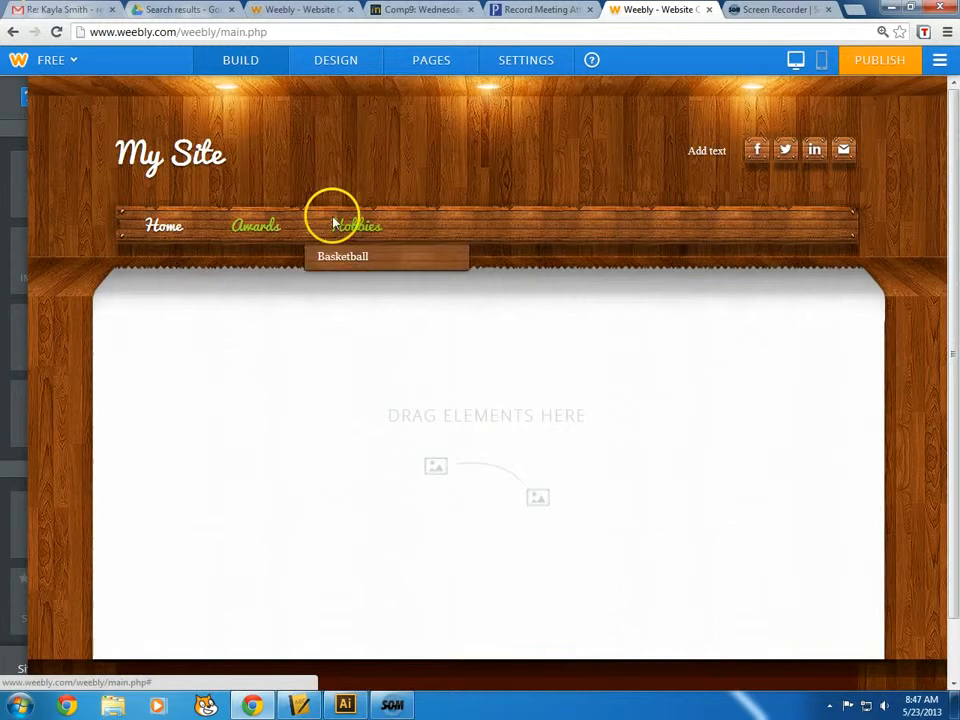
{"action": "left_click", "coordinate": [349, 267]}
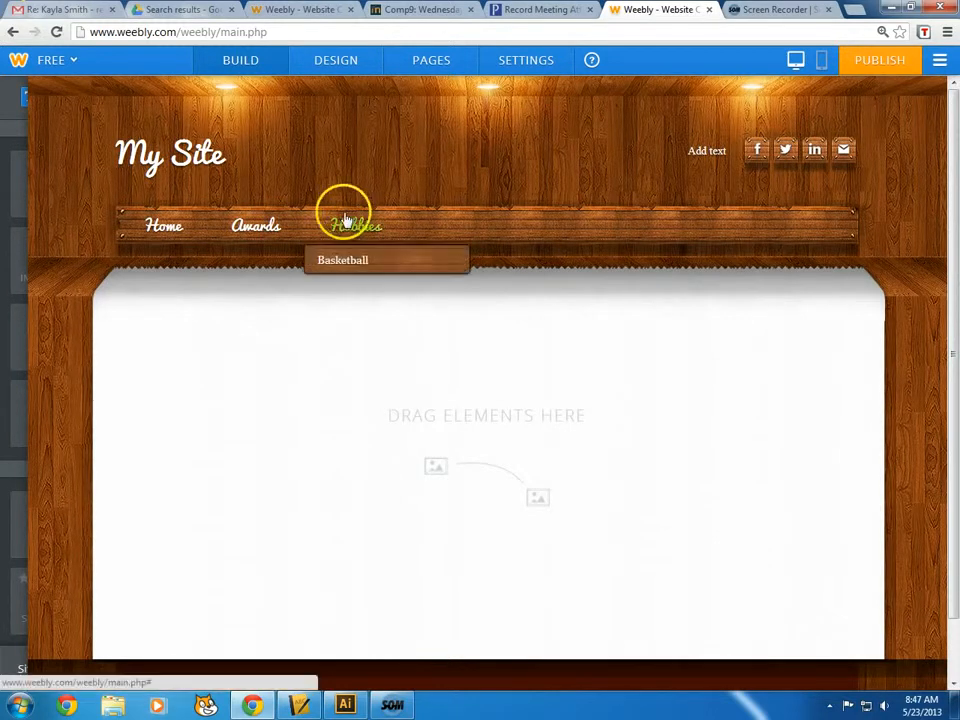
Start retyping the My Site title, then browse Awards, Hobbies, Basketball and return Home
{"action": "left_click_drag", "start_coordinate": [226, 159], "coordinate": [108, 158]}
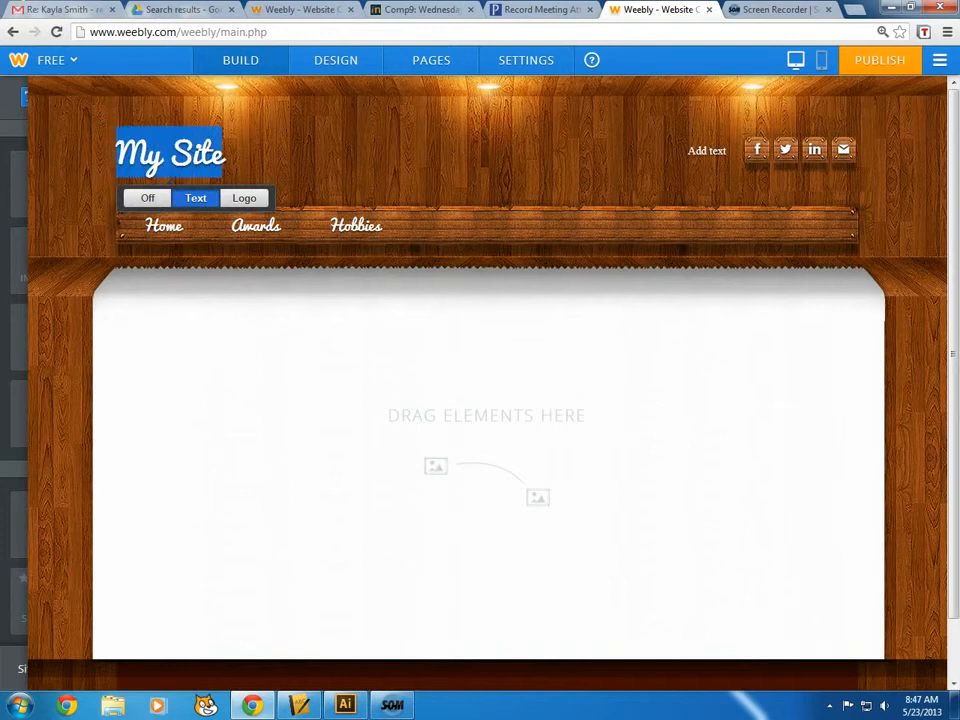
{"action": "type", "text": "B"}
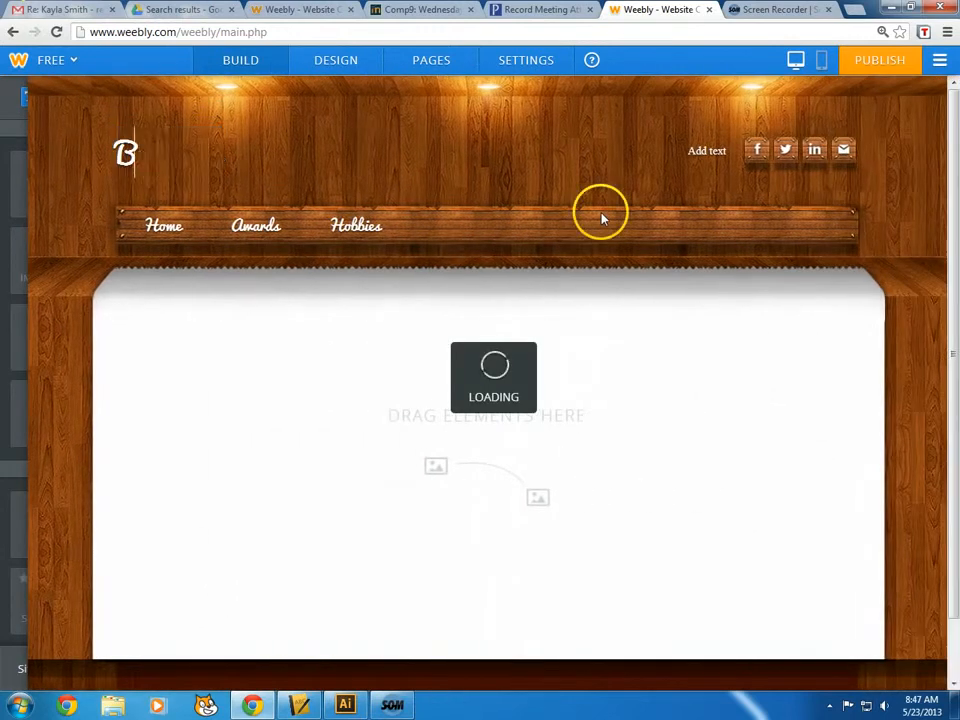
{"action": "type", "text": "rett's Portfolio"}
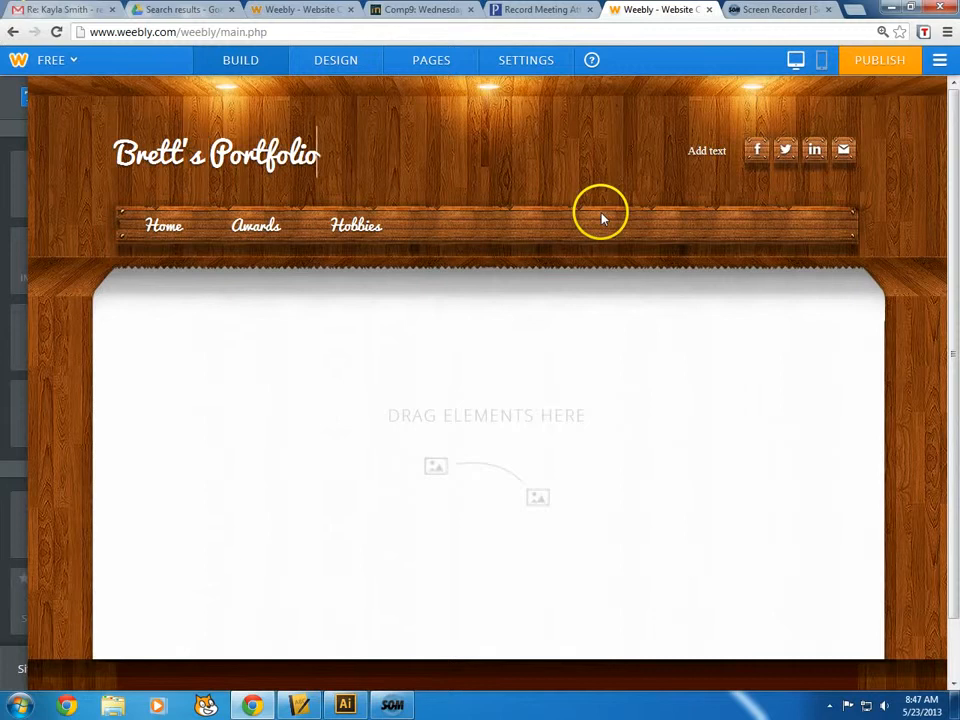
{"action": "left_click", "coordinate": [264, 226]}
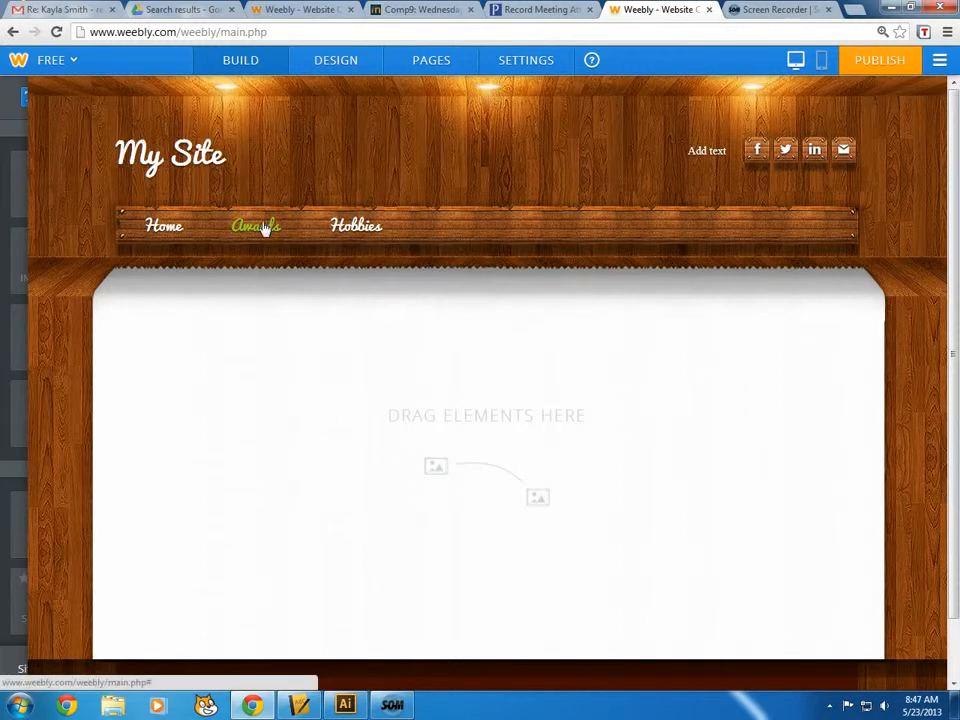
{"action": "left_click", "coordinate": [345, 230]}
{"action": "left_click", "coordinate": [351, 257]}
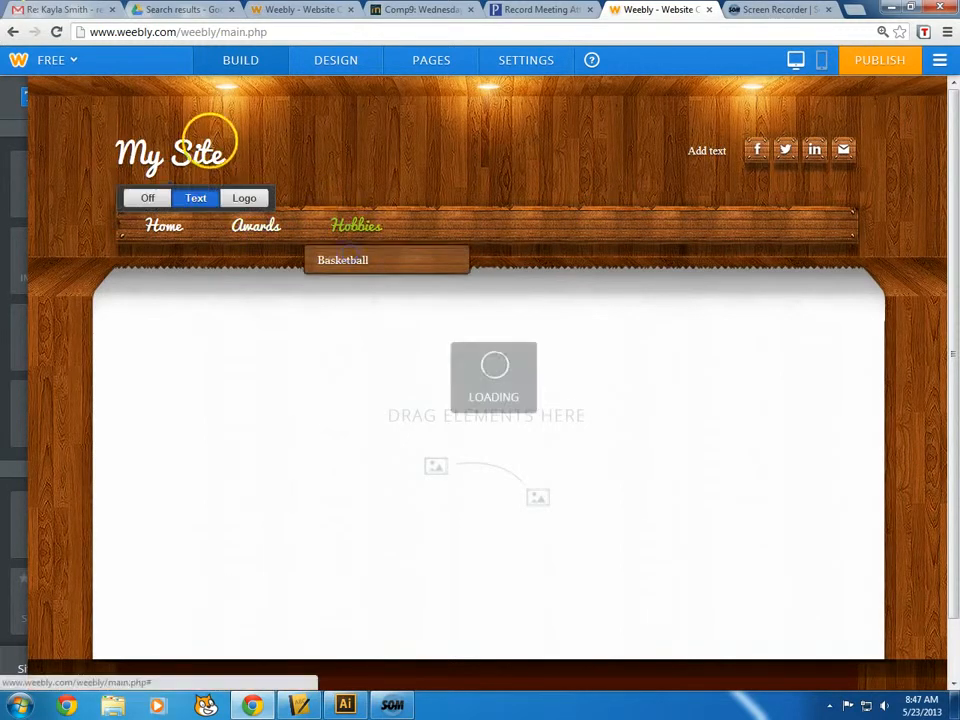
{"action": "mouse_move", "coordinate": [370, 230]}
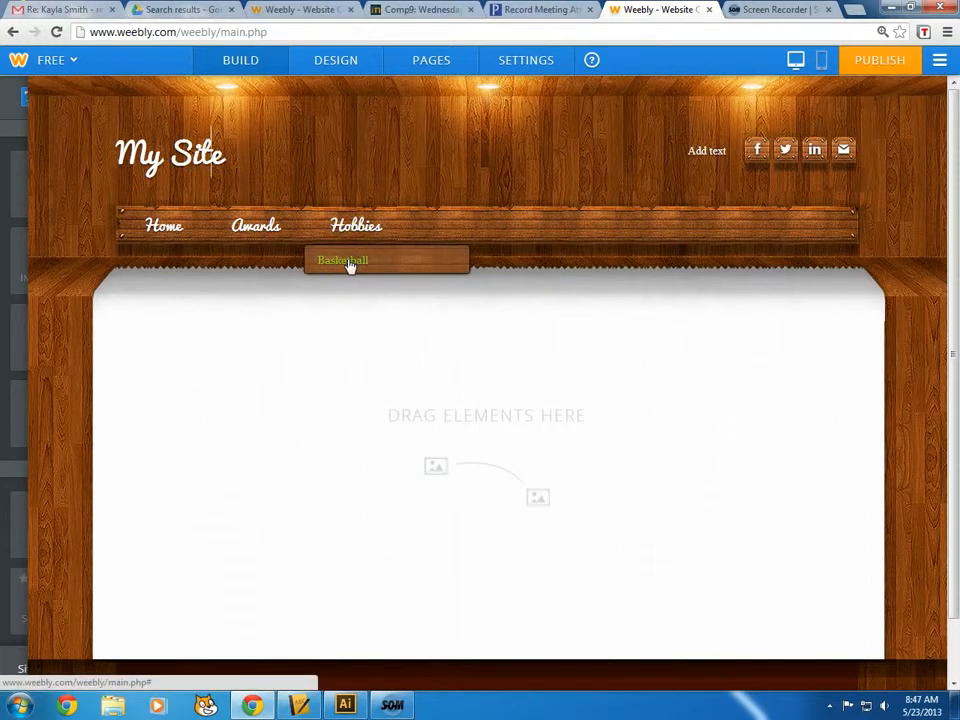
{"action": "left_click", "coordinate": [167, 229]}
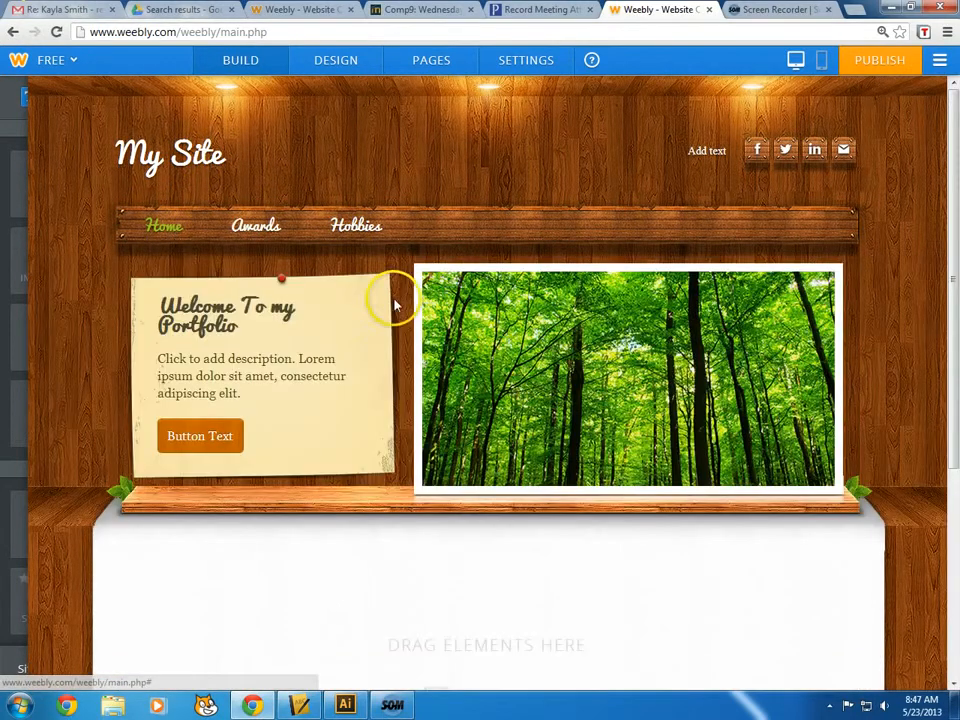
Replace the whole site title with the owner's name followed by 'Portfolio'
{"action": "left_click", "coordinate": [211, 156]}
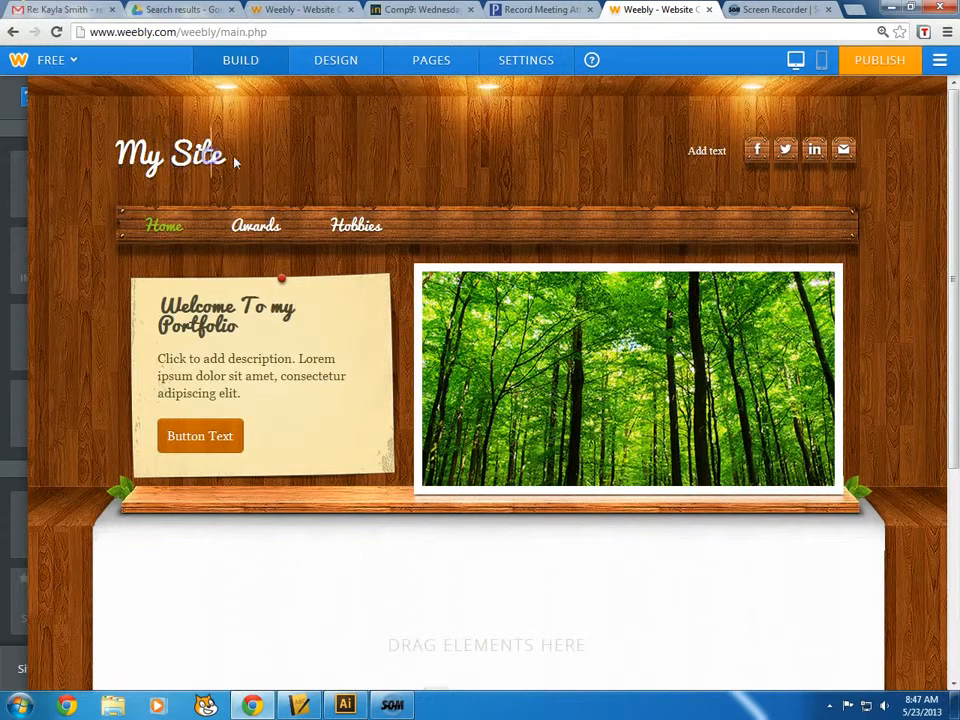
{"action": "key", "text": "ctrl+a"}
{"action": "type", "text": "Brett's"}
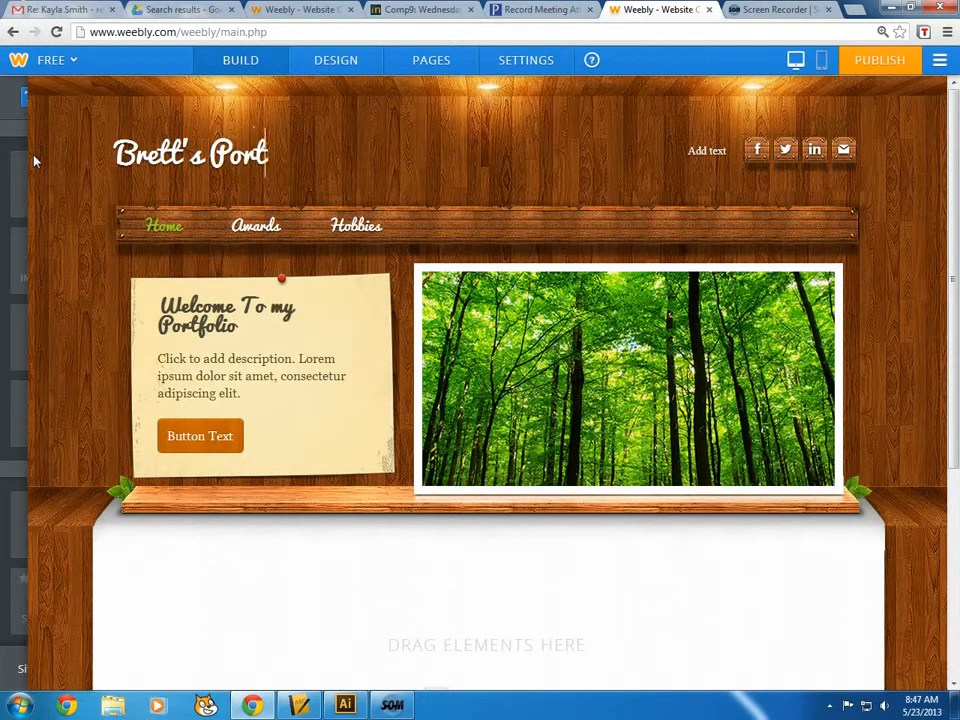
{"action": "type", "text": " Portfolio"}
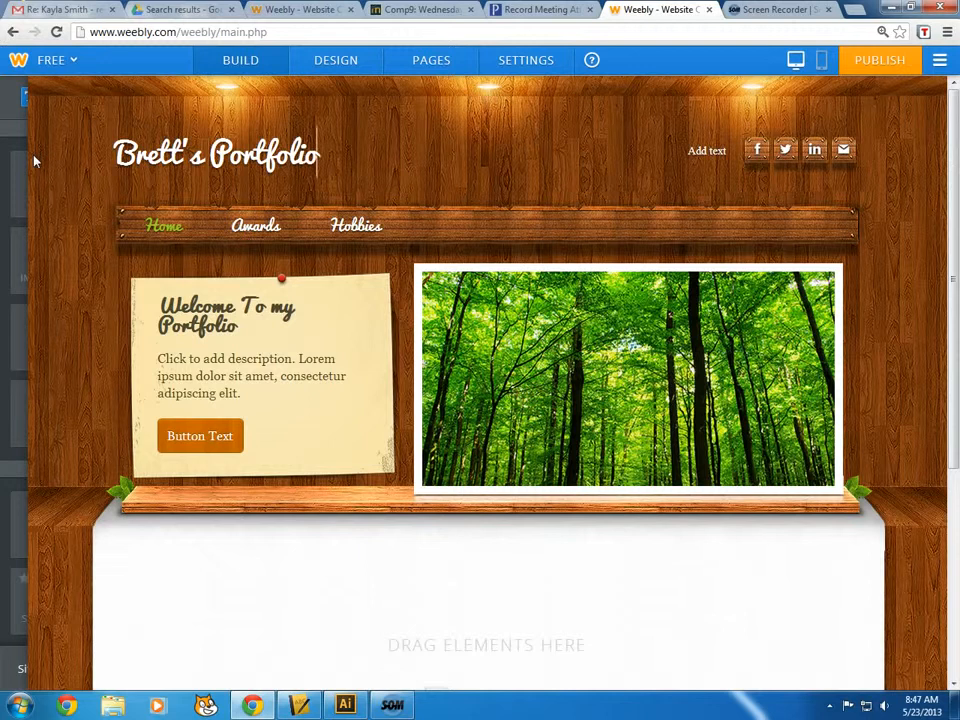
{"action": "left_click", "coordinate": [163, 601]}
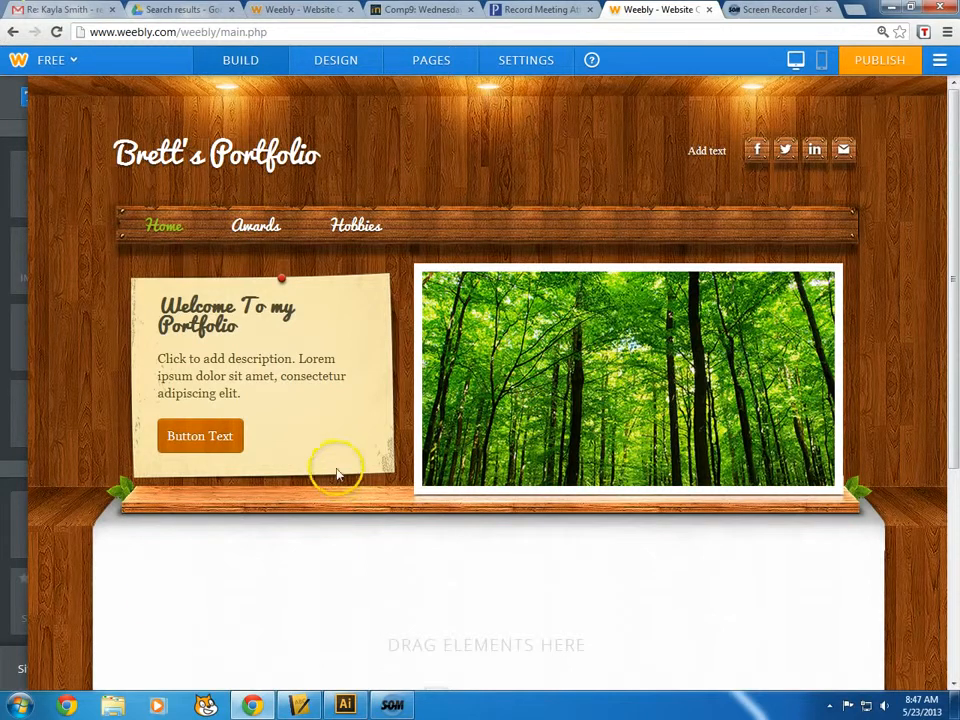
Add a Standard Page named 'My Work' from the Pages tab and open it for editing
{"action": "left_click", "coordinate": [428, 64]}
{"action": "left_click", "coordinate": [190, 112]}
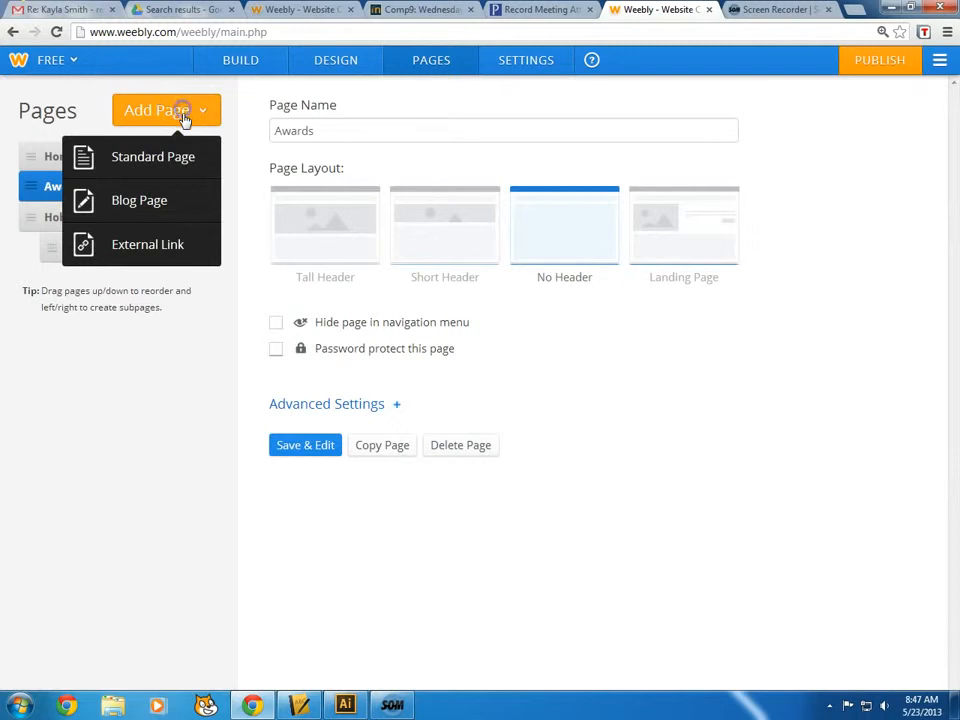
{"action": "left_click", "coordinate": [184, 172]}
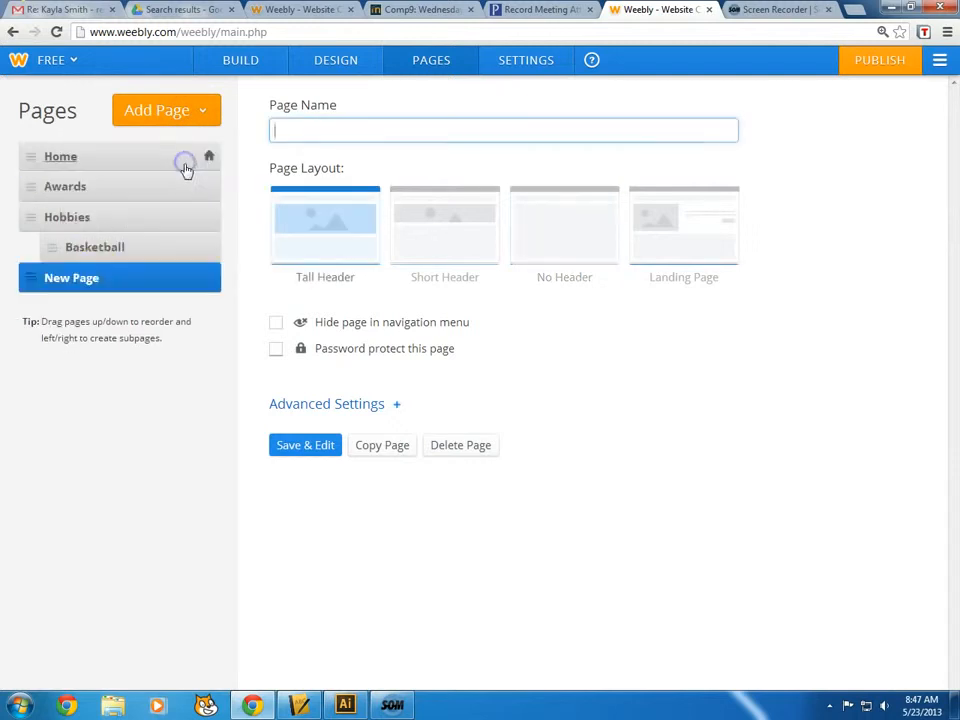
{"action": "left_click", "coordinate": [309, 133]}
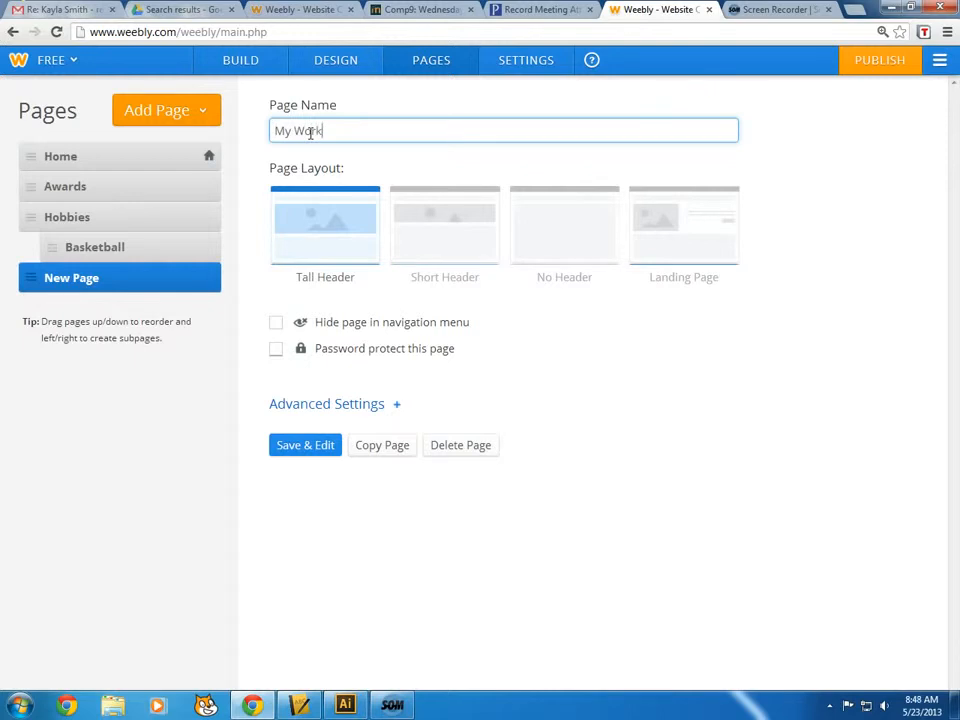
{"action": "left_click", "coordinate": [294, 447]}
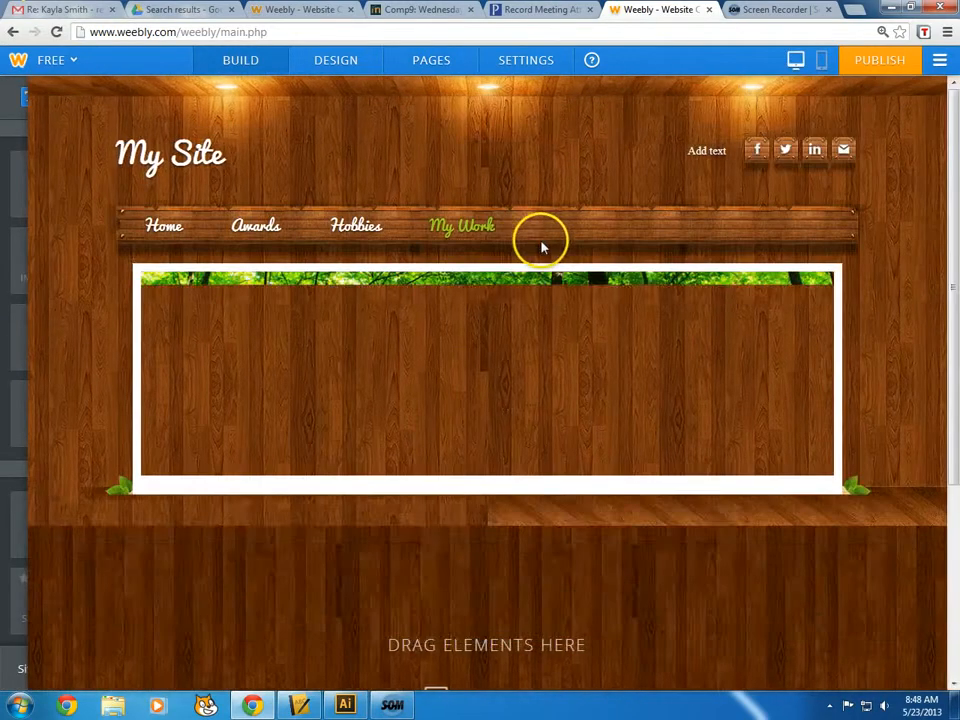
Browse the element sidebar's categories and drop a Title element at the top of the page
{"action": "mouse_move", "coordinate": [757, 348]}
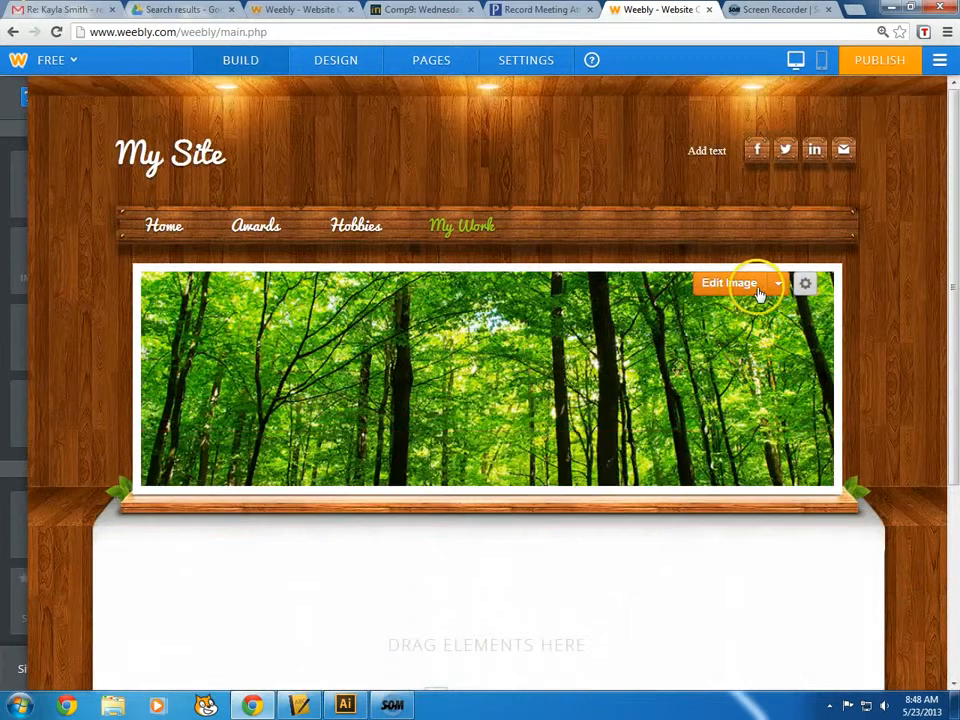
{"action": "scroll", "coordinate": [360, 415], "scroll_direction": "down", "scroll_amount": 3}
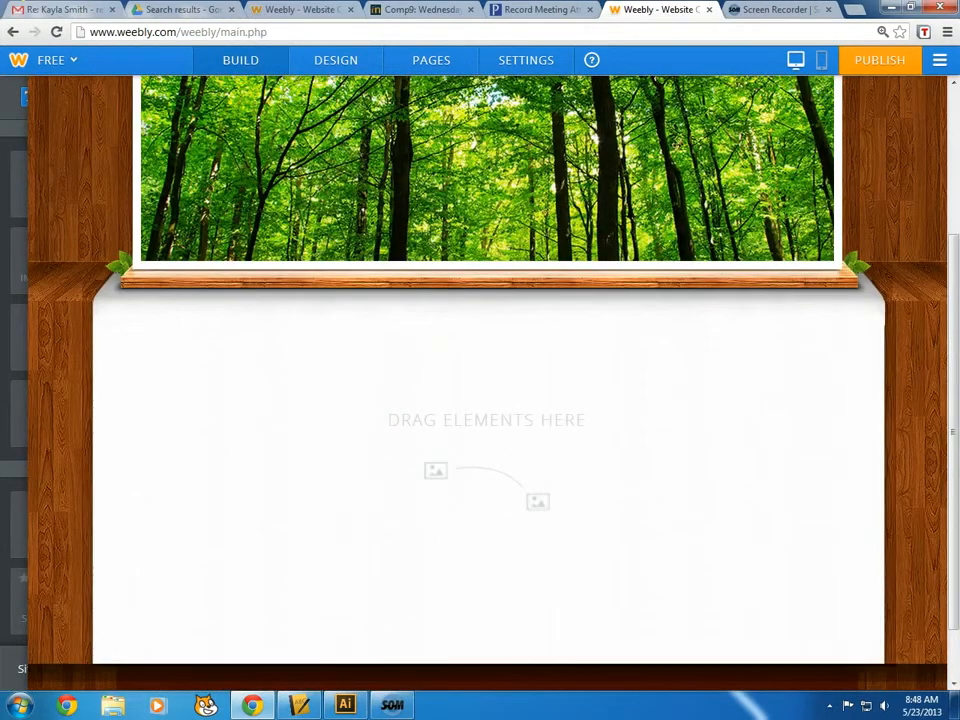
{"action": "mouse_move", "coordinate": [6, 214]}
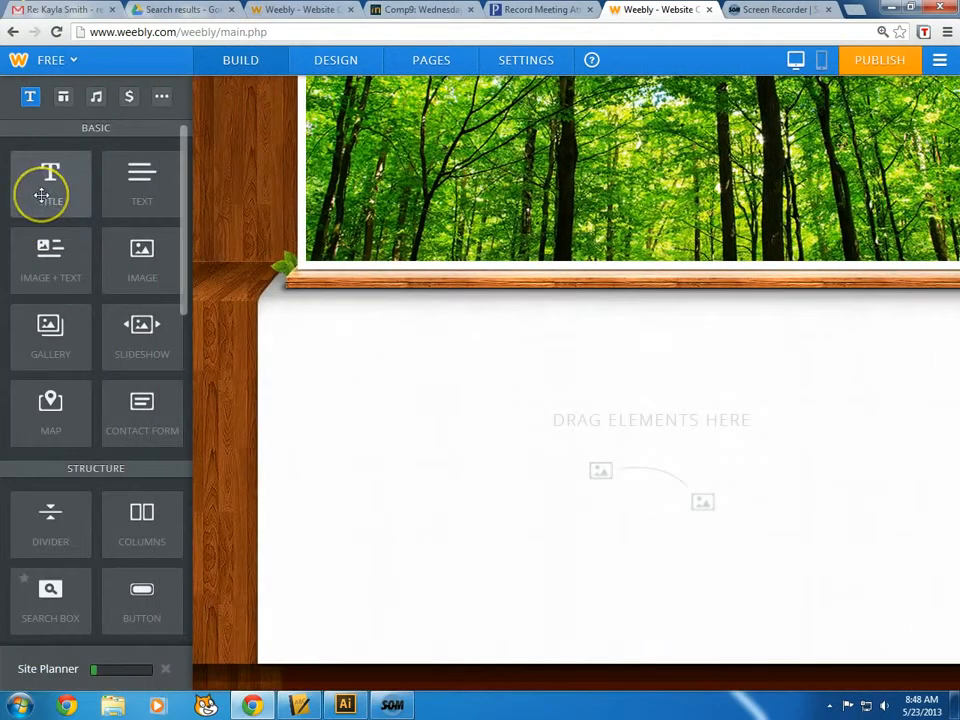
{"action": "left_click_drag", "start_coordinate": [41, 195], "coordinate": [41, 182]}
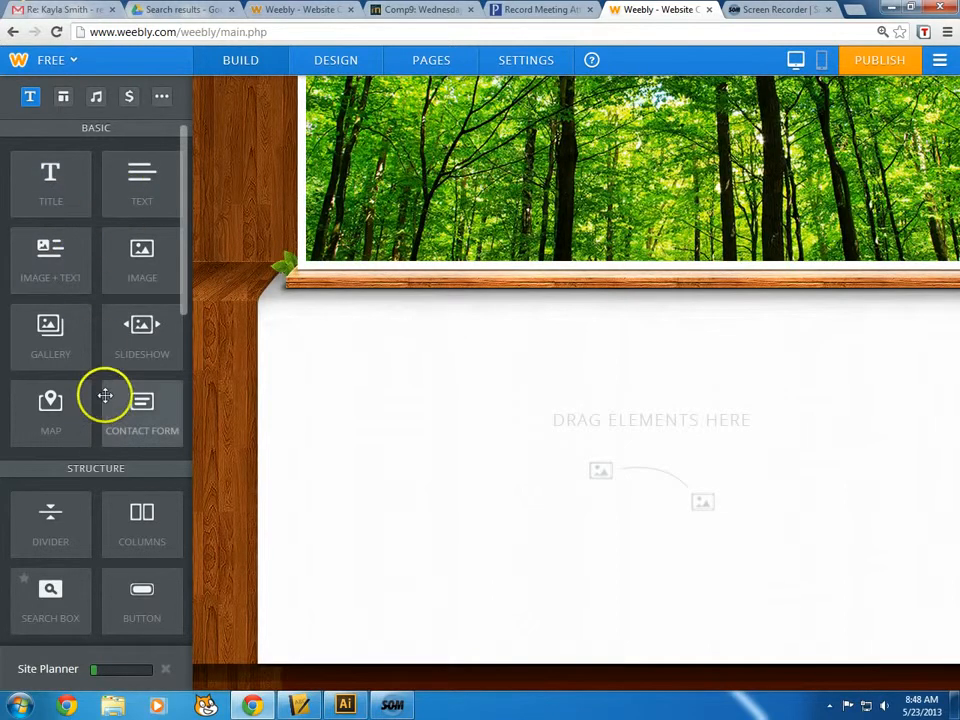
{"action": "left_click", "coordinate": [63, 97]}
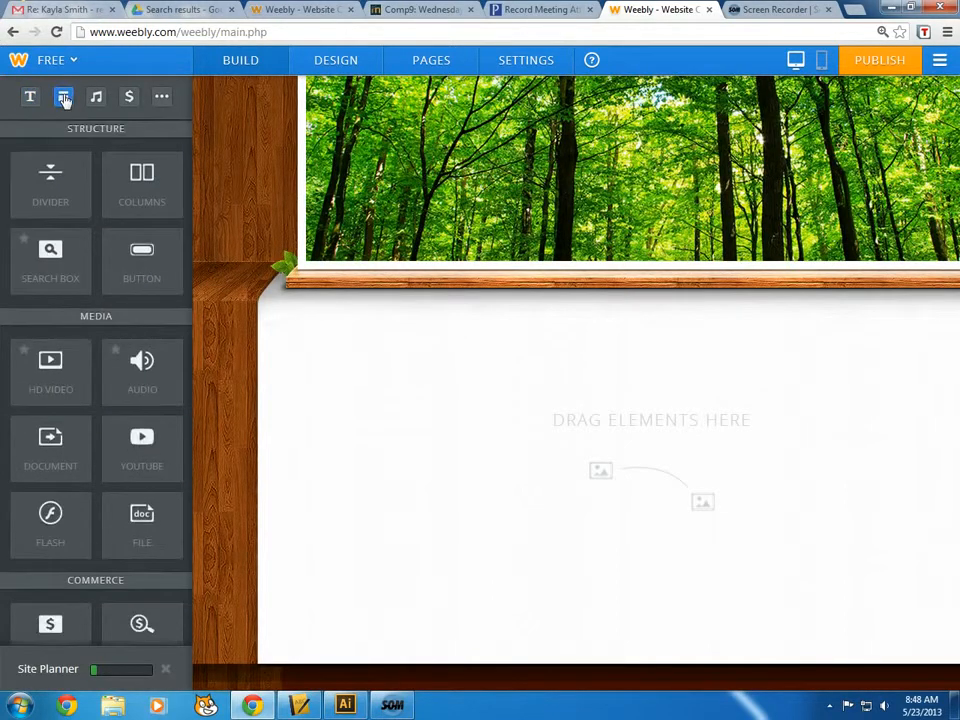
{"action": "left_click", "coordinate": [95, 97]}
{"action": "left_click", "coordinate": [129, 97]}
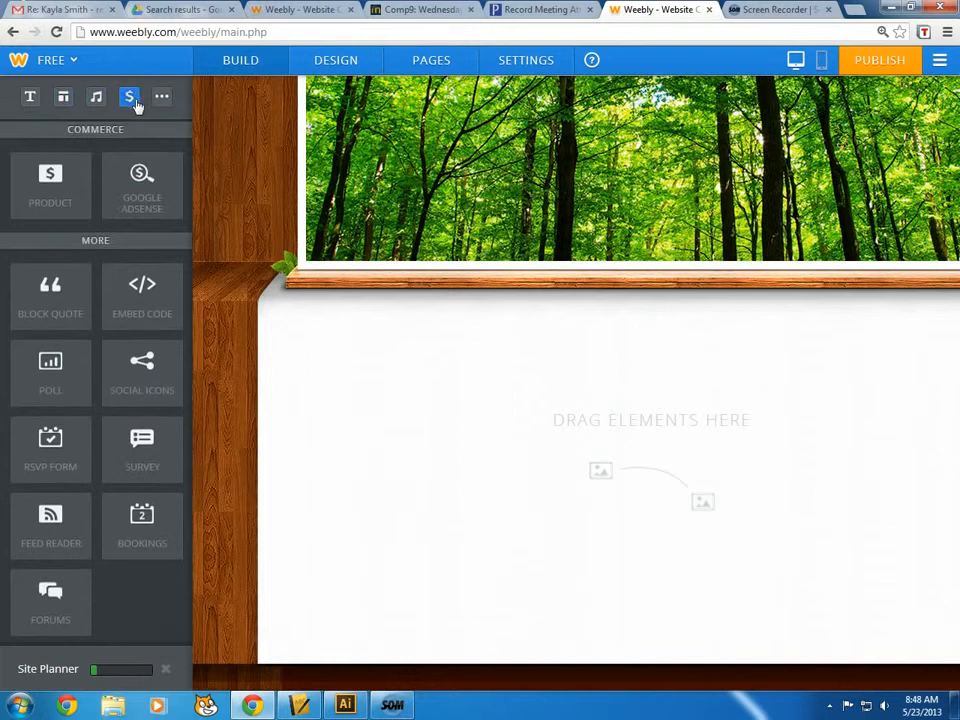
{"action": "left_click", "coordinate": [160, 99]}
{"action": "left_click", "coordinate": [30, 97]}
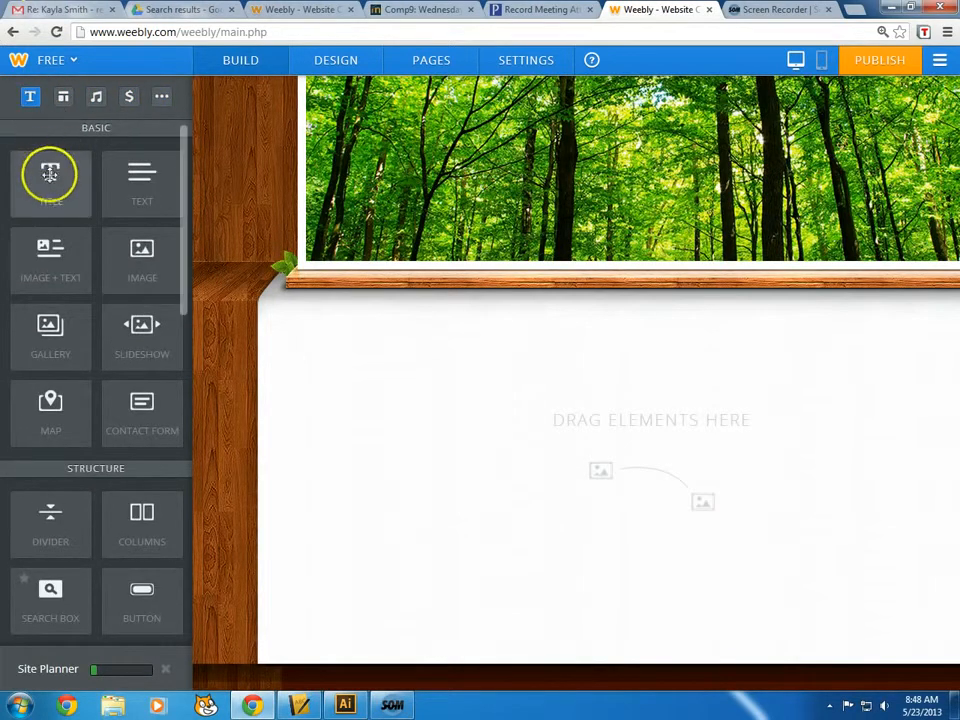
{"action": "left_click_drag", "start_coordinate": [47, 197], "coordinate": [326, 411]}
{"action": "left_click_drag", "start_coordinate": [205, 397], "coordinate": [195, 364]}
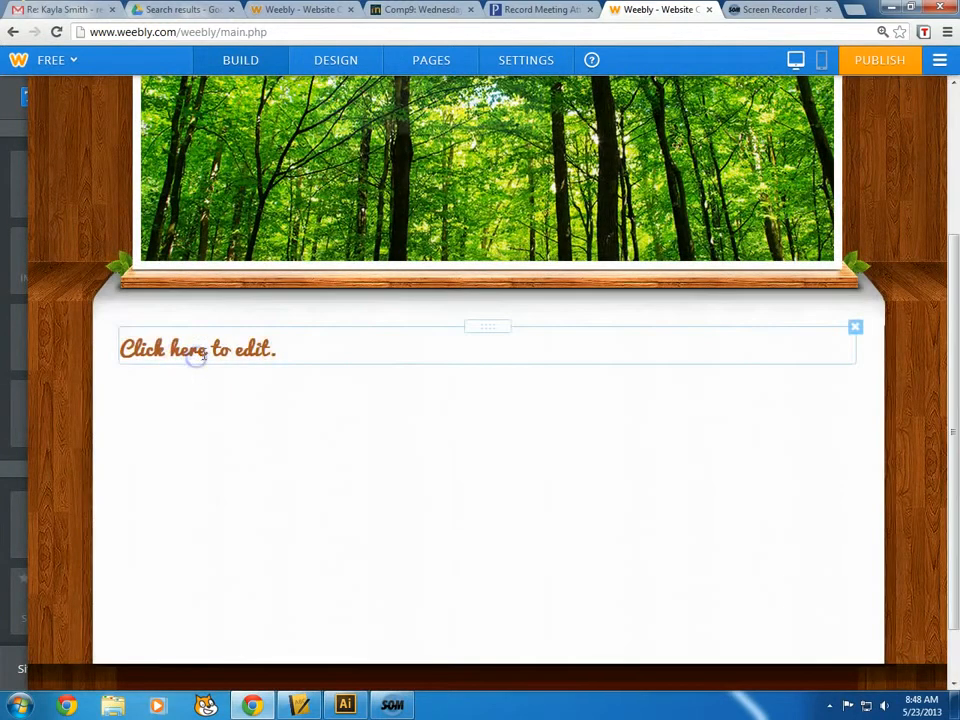
Title it 'Computer Related Work' and place an Image + Text block below it
{"action": "left_click", "coordinate": [300, 347]}
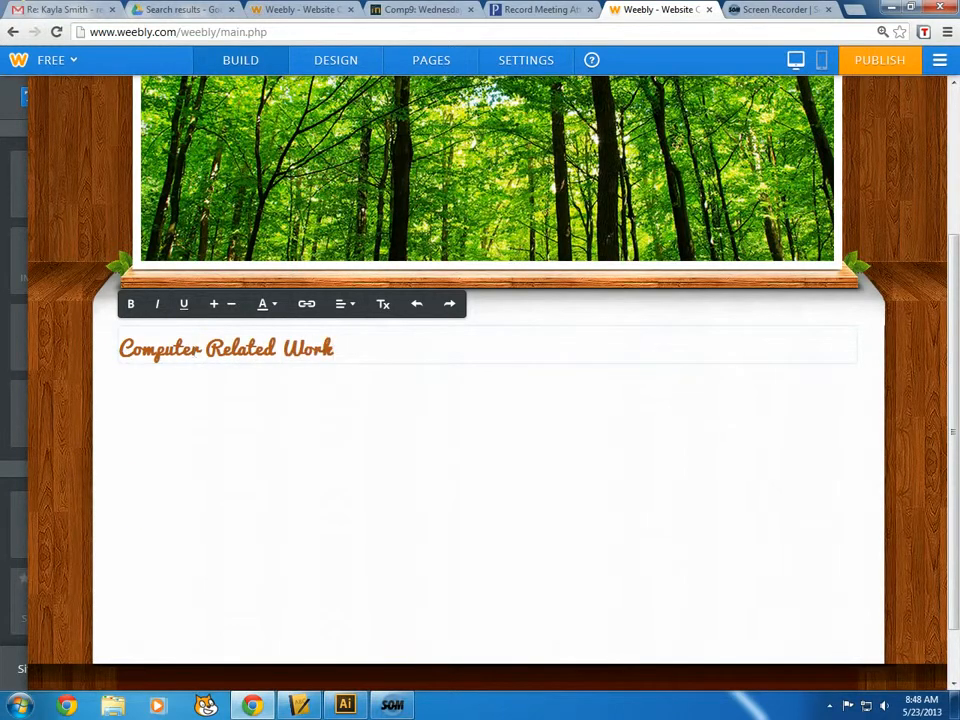
{"action": "left_click", "coordinate": [5, 359]}
{"action": "left_click_drag", "start_coordinate": [67, 240], "coordinate": [264, 471]}
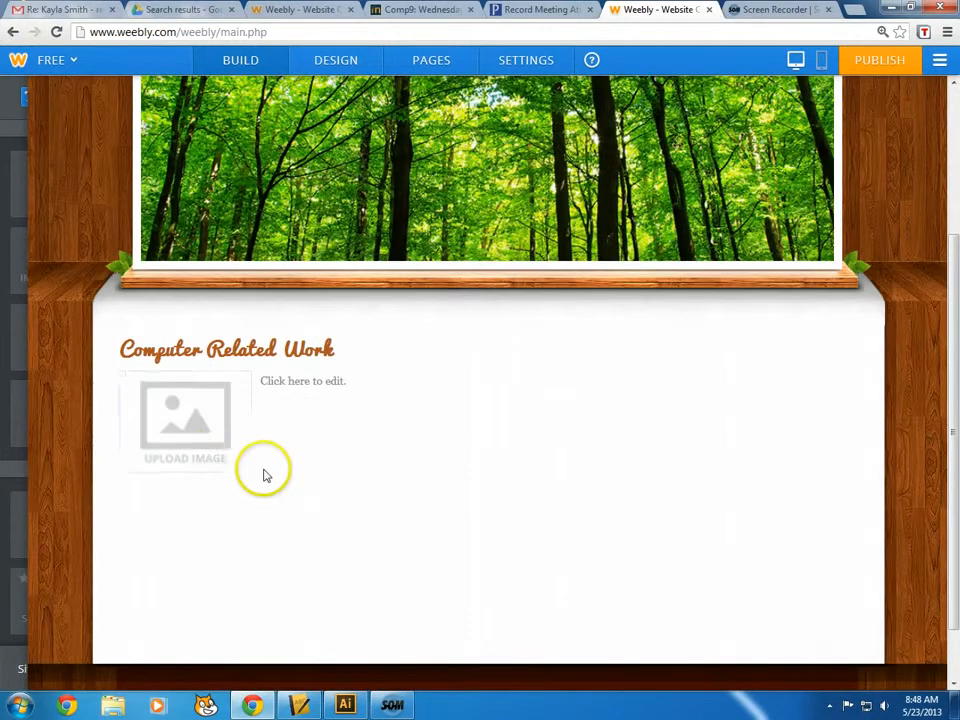
Upload a JPG from the computer's photo folder into the Image + Text placeholder
{"action": "left_click", "coordinate": [215, 427]}
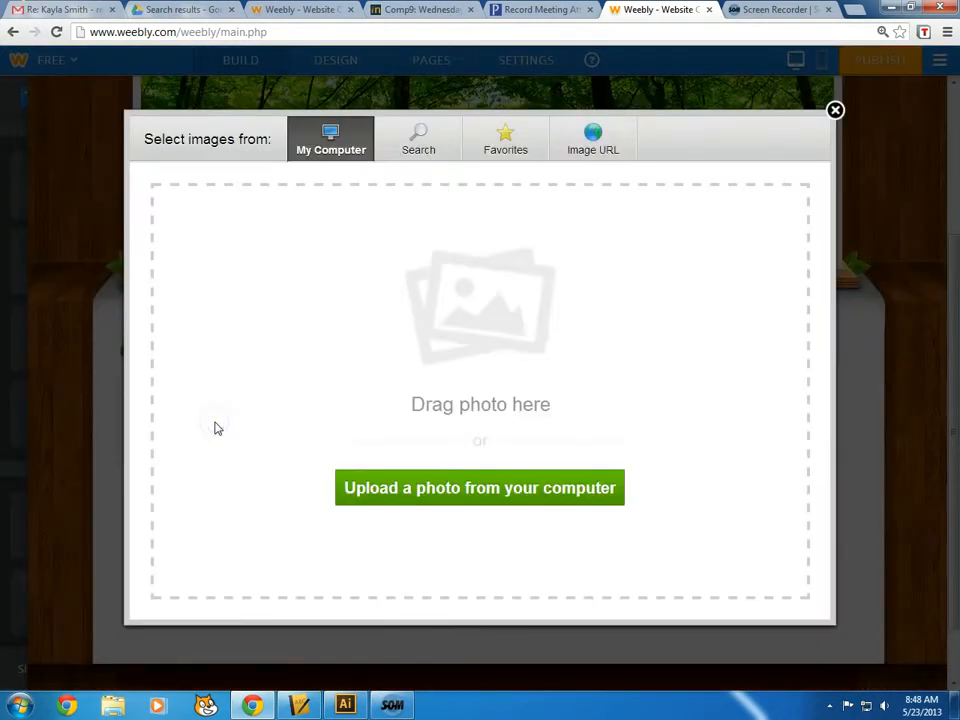
{"action": "left_click", "coordinate": [399, 490]}
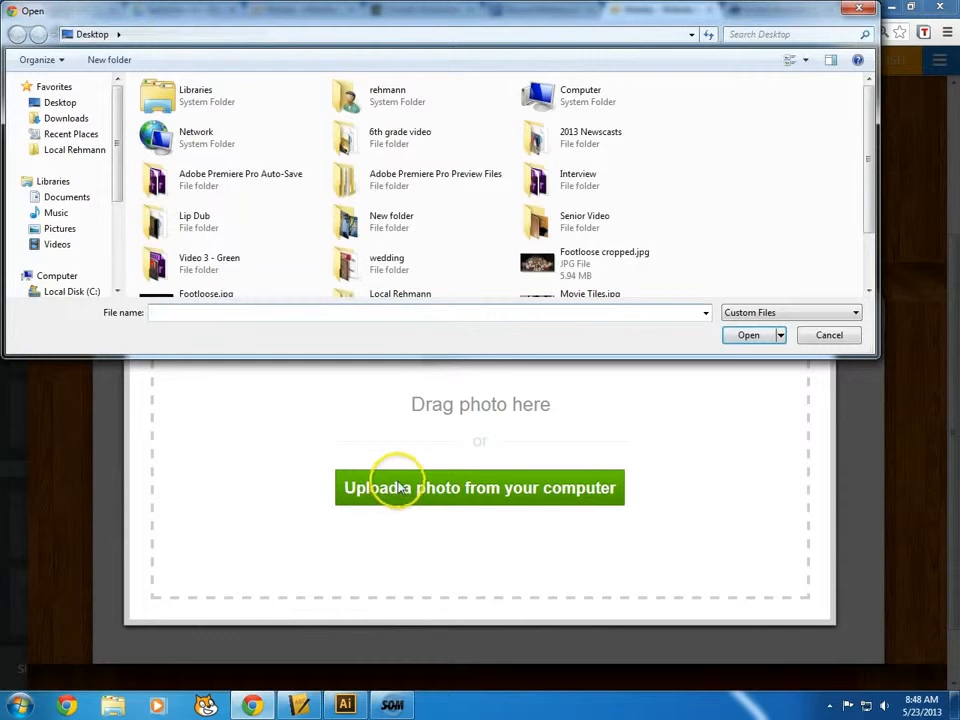
{"action": "left_click_drag", "start_coordinate": [868, 118], "coordinate": [870, 148]}
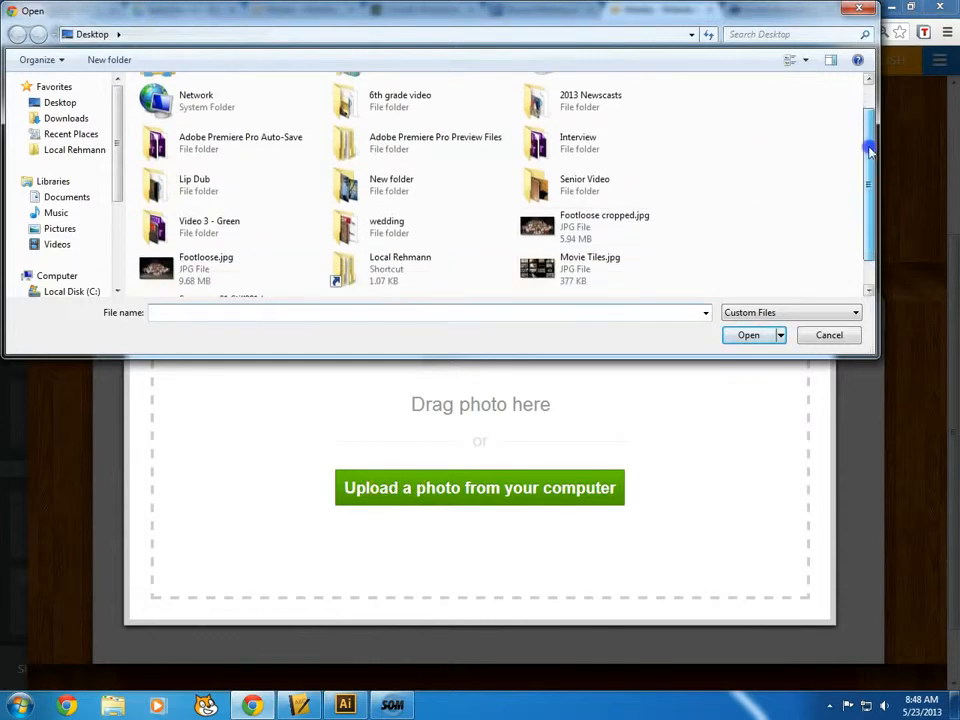
{"action": "double_click", "coordinate": [386, 182]}
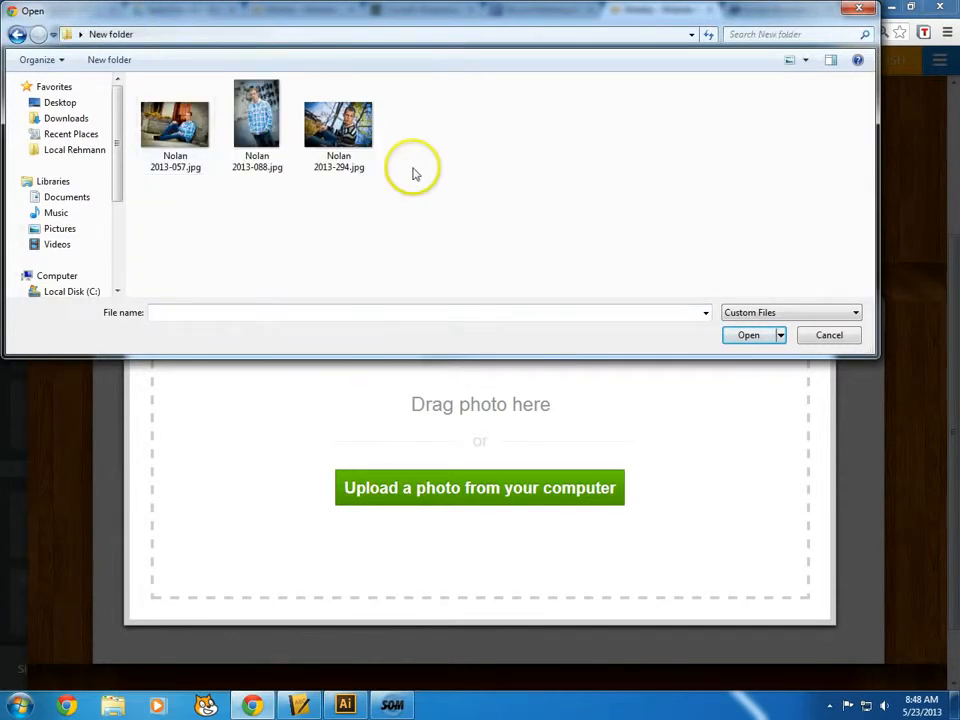
{"action": "left_click", "coordinate": [268, 137]}
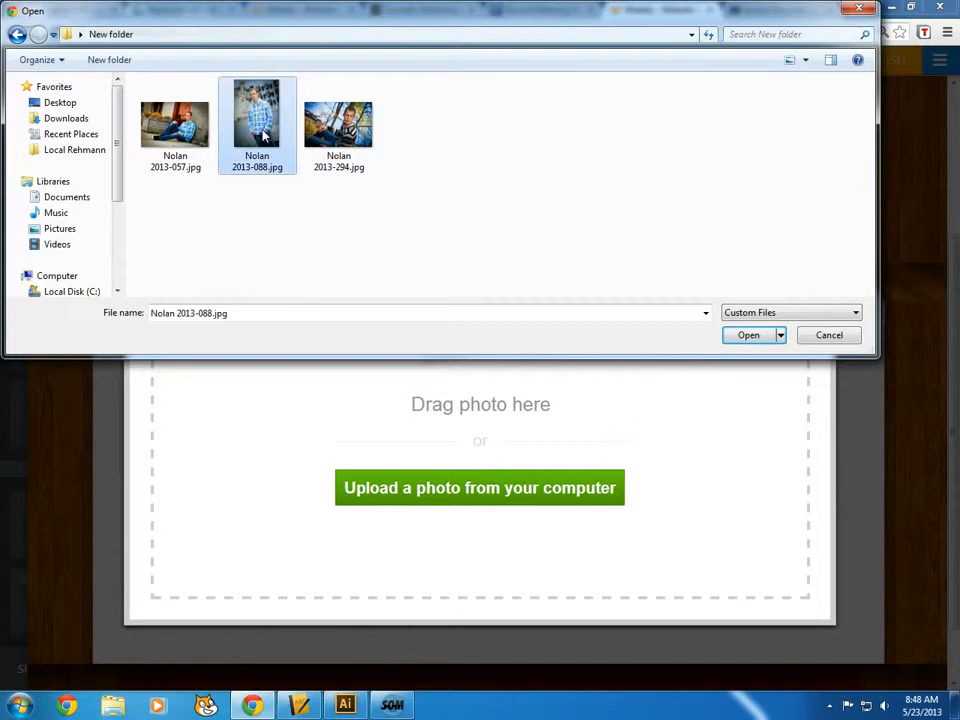
{"action": "left_click", "coordinate": [336, 138]}
{"action": "left_click", "coordinate": [741, 338]}
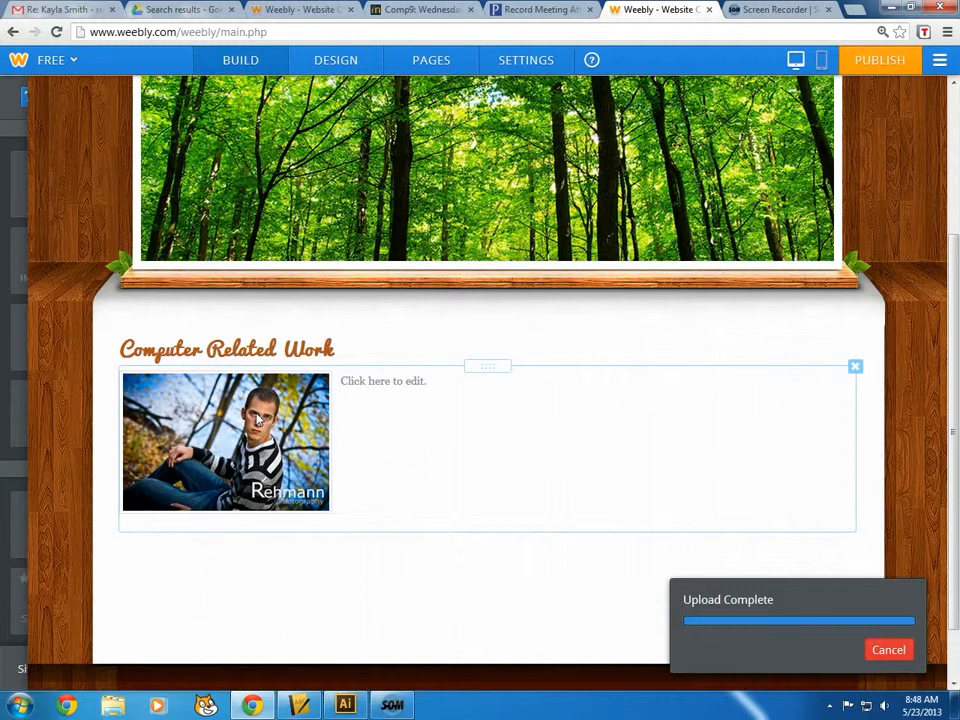
{"action": "left_click", "coordinate": [340, 392]}
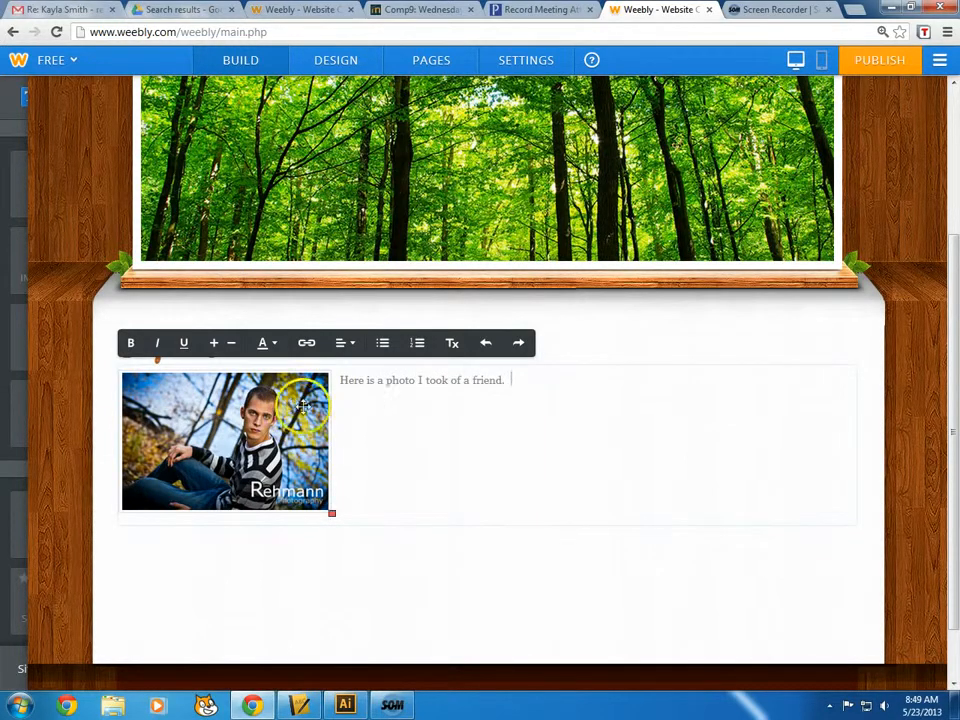
Enlarge the caption's font size, leave its colour unchanged, and select the word 'friend'
{"action": "left_click_drag", "start_coordinate": [523, 379], "coordinate": [218, 355]}
{"action": "left_click", "coordinate": [214, 345]}
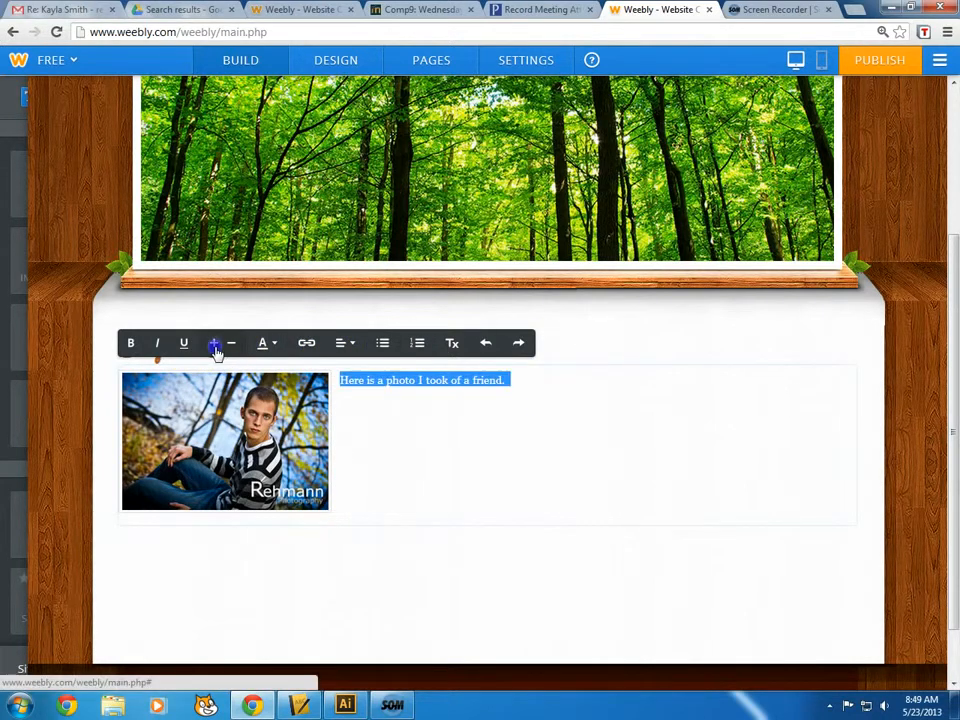
{"action": "left_click", "coordinate": [277, 344]}
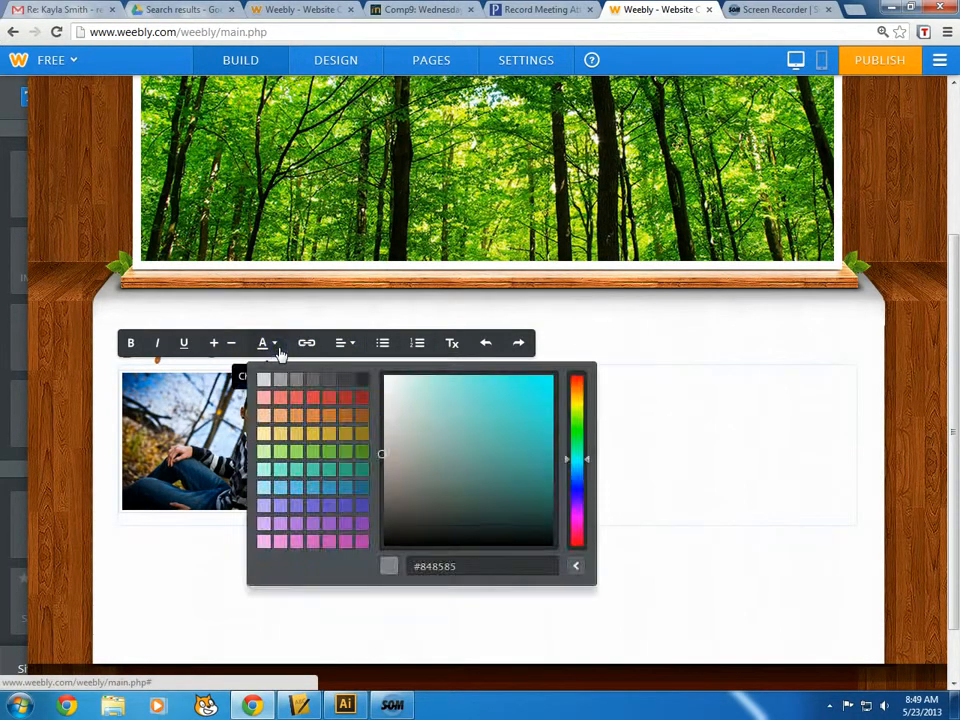
{"action": "left_click", "coordinate": [278, 343]}
{"action": "left_click", "coordinate": [537, 415]}
{"action": "left_click", "coordinate": [497, 381]}
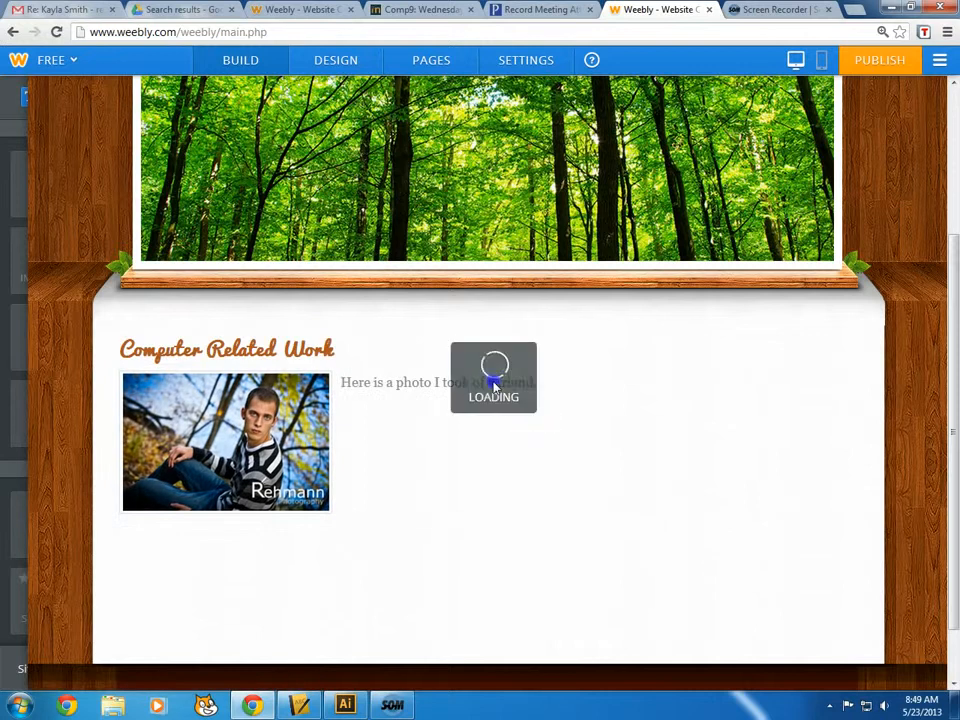
{"action": "left_click_drag", "start_coordinate": [497, 381], "coordinate": [523, 384]}
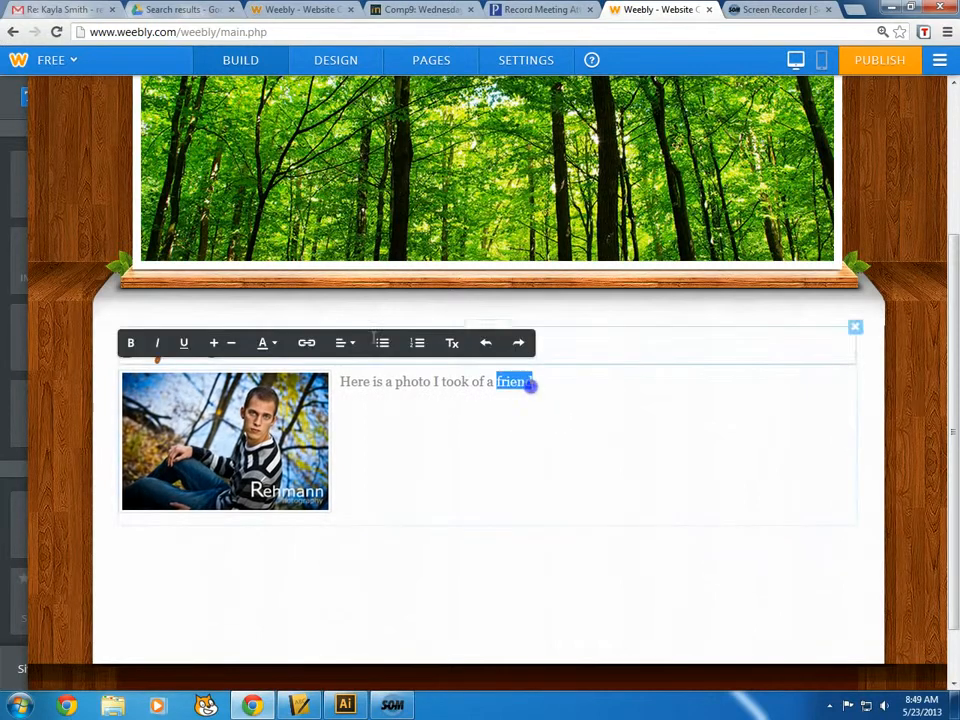
{"action": "left_click", "coordinate": [306, 343]}
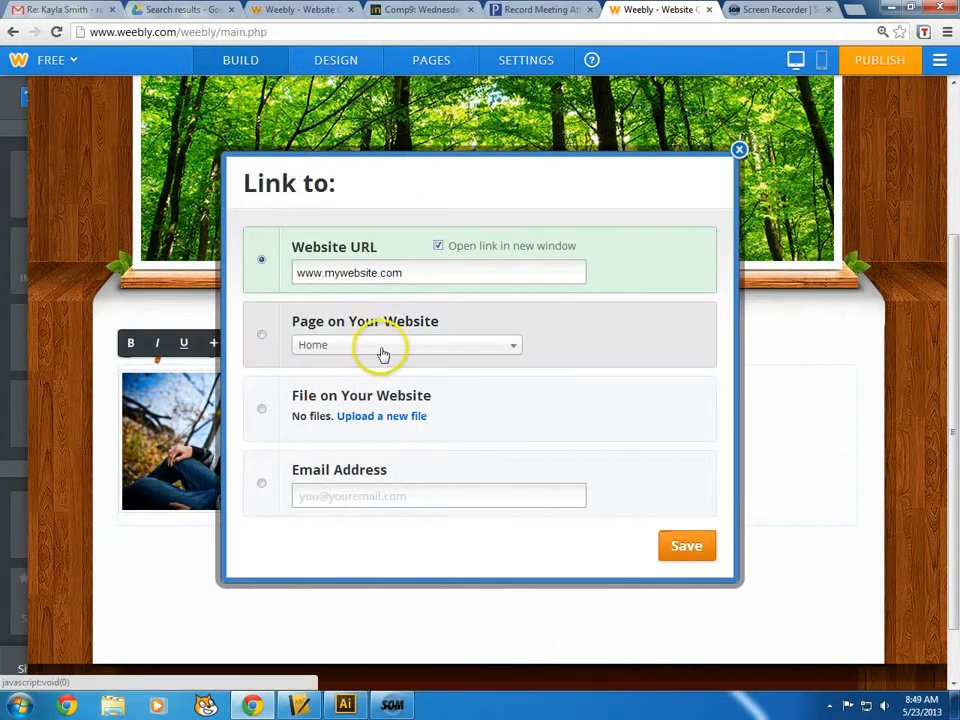
{"action": "left_click", "coordinate": [260, 335]}
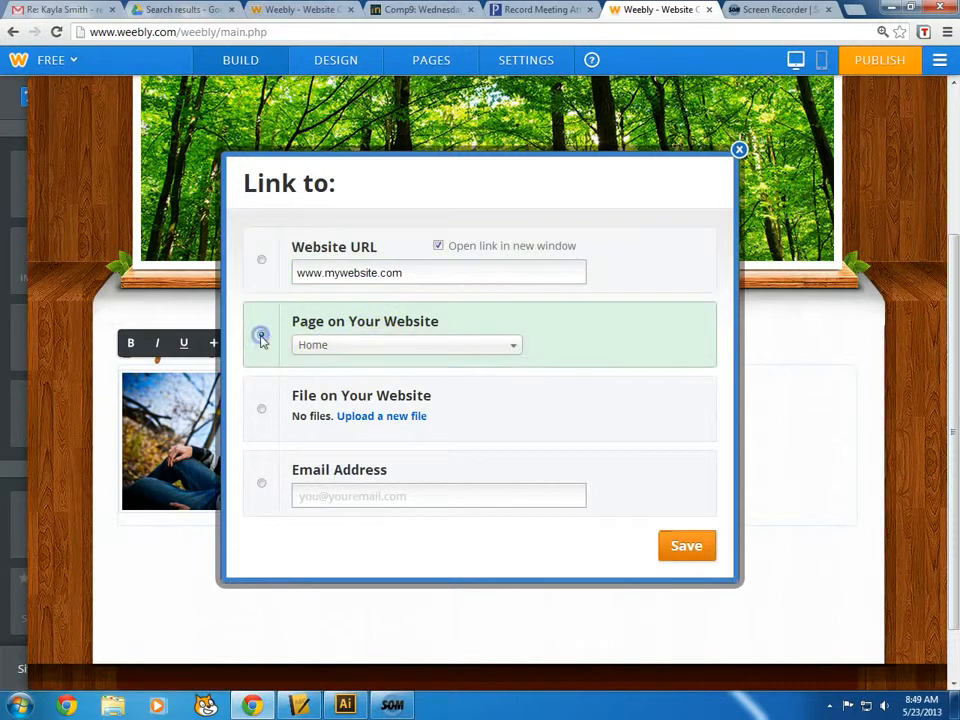
{"action": "left_click", "coordinate": [388, 345]}
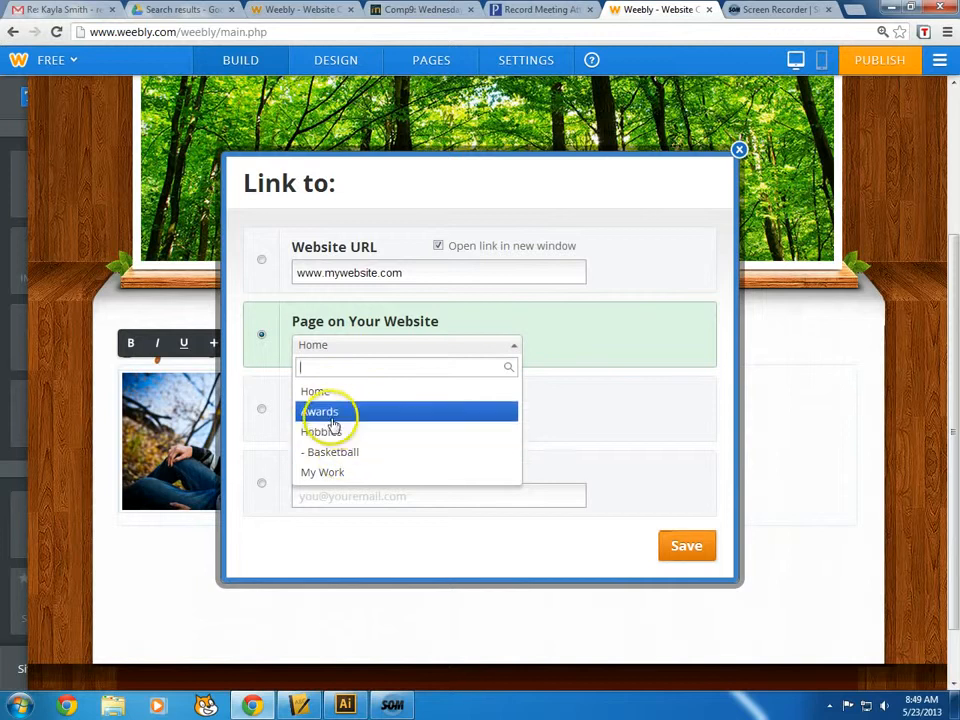
{"action": "left_click", "coordinate": [275, 264]}
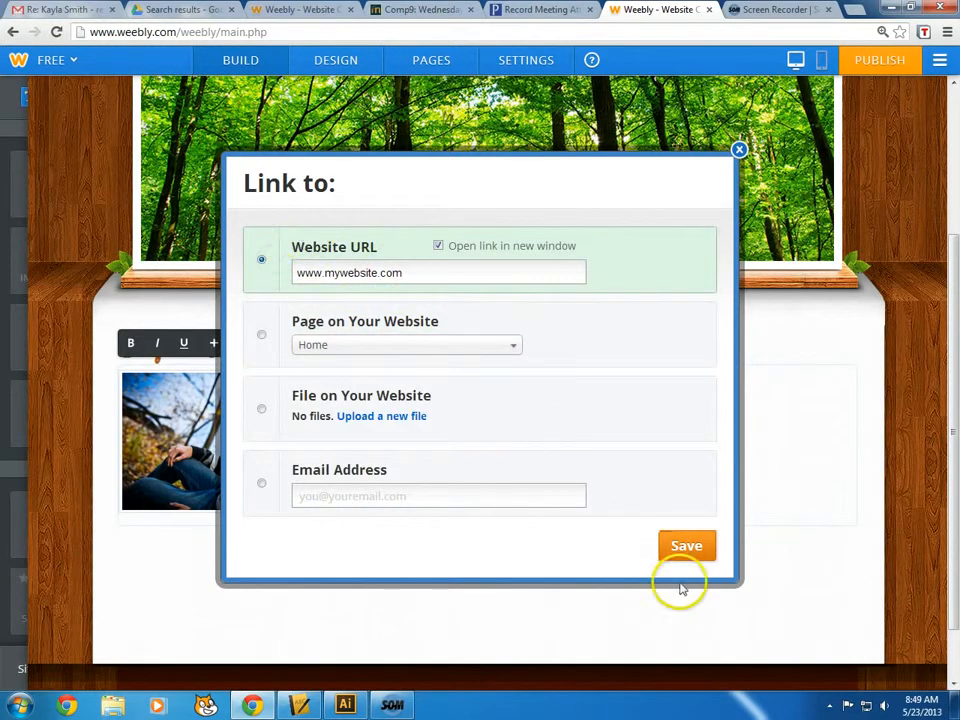
{"action": "left_click", "coordinate": [686, 540]}
{"action": "left_click", "coordinate": [536, 495]}
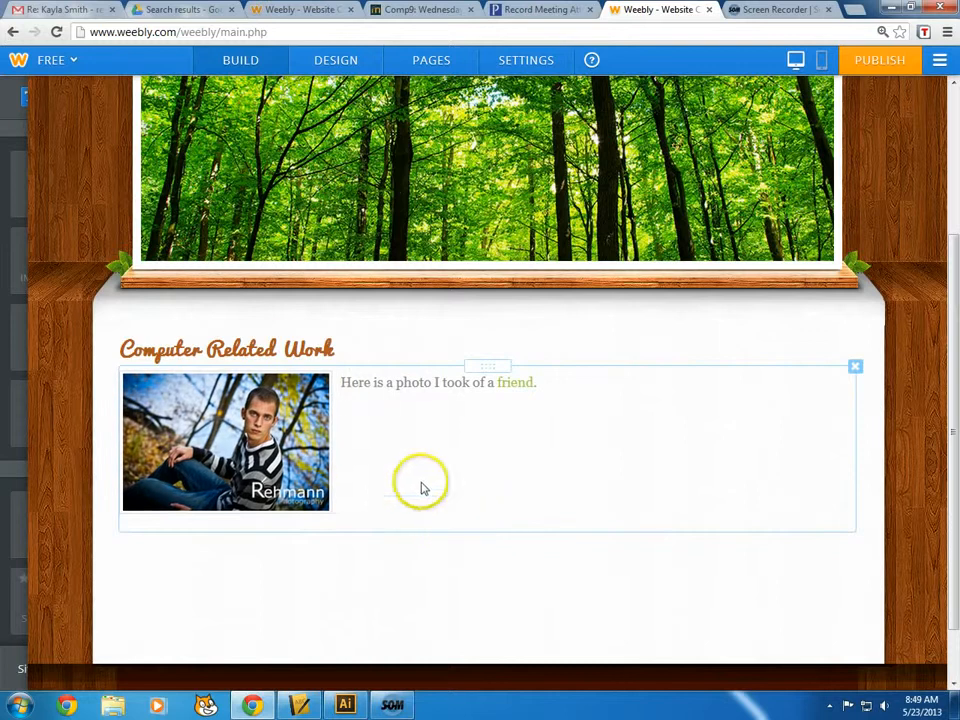
Turn on Lightbox for the photo and link it to an uploaded Nolan 2013-294.jpg
{"action": "left_click", "coordinate": [226, 436]}
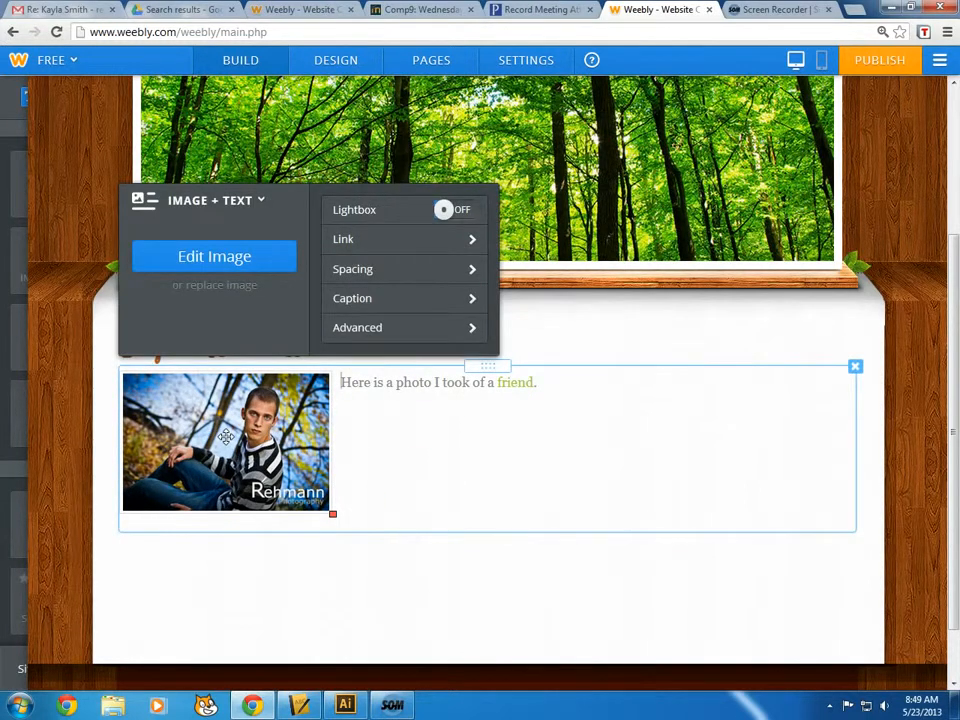
{"action": "left_click_drag", "start_coordinate": [446, 218], "coordinate": [496, 217]}
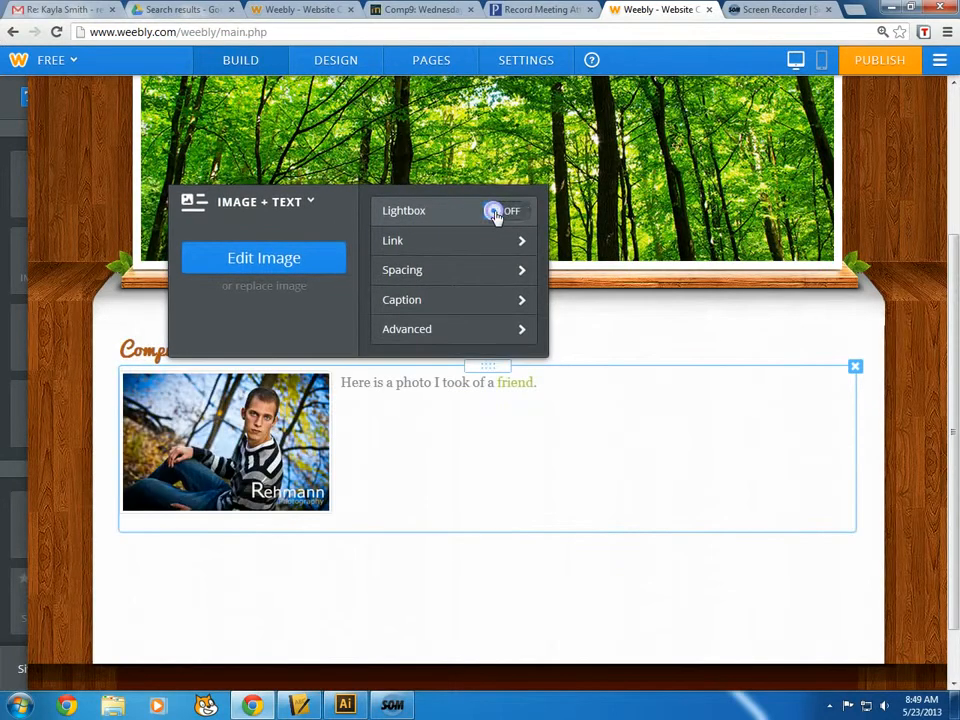
{"action": "left_click", "coordinate": [496, 213]}
{"action": "left_click", "coordinate": [462, 250]}
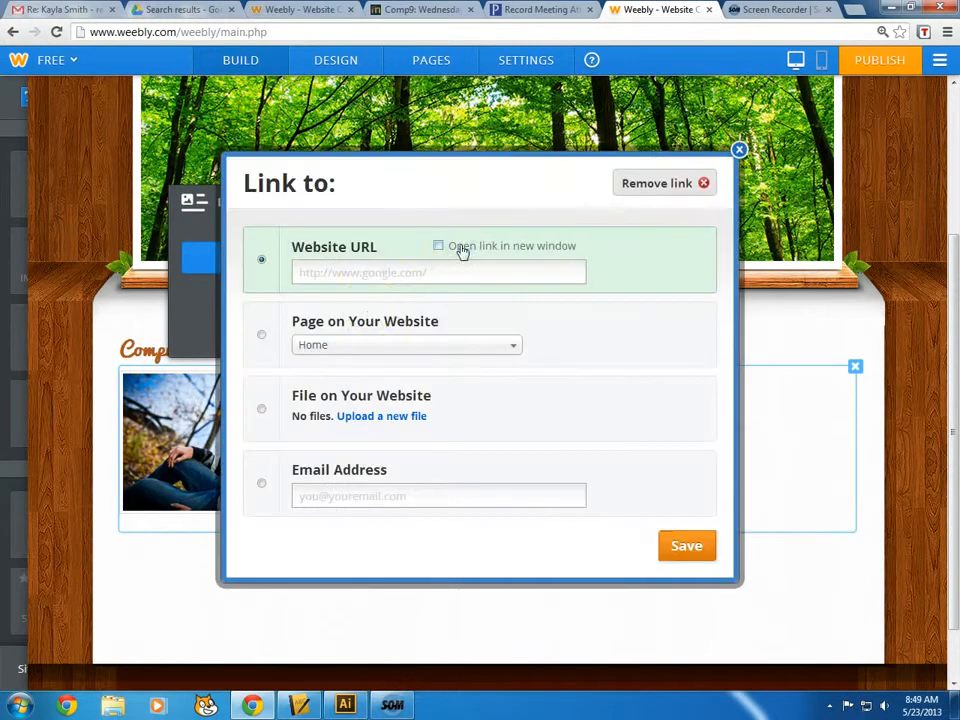
{"action": "left_click", "coordinate": [263, 409]}
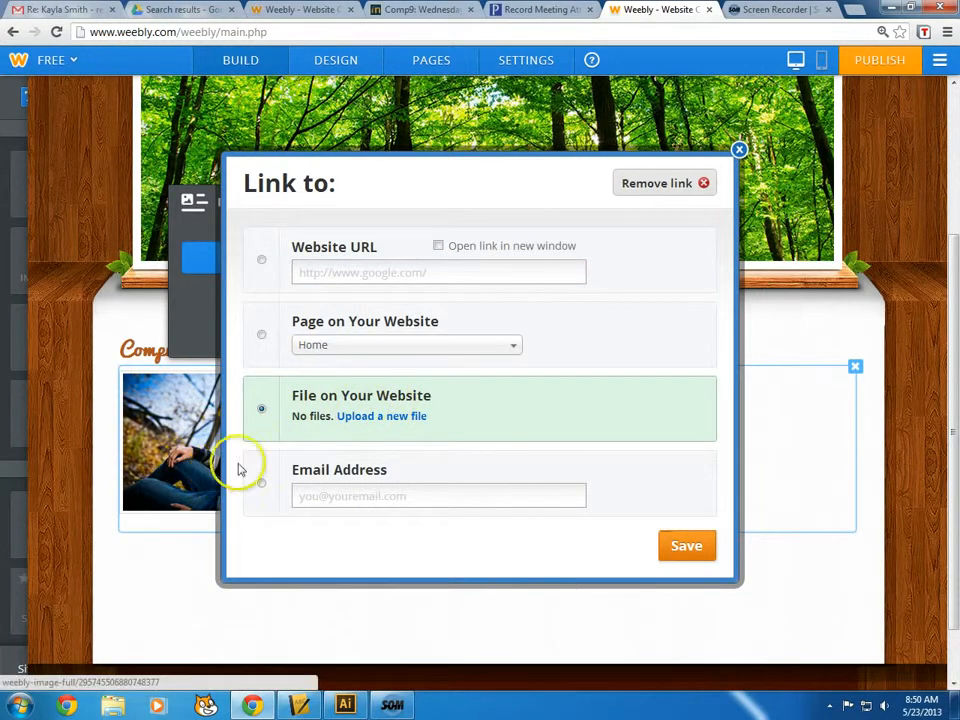
{"action": "left_click", "coordinate": [409, 418]}
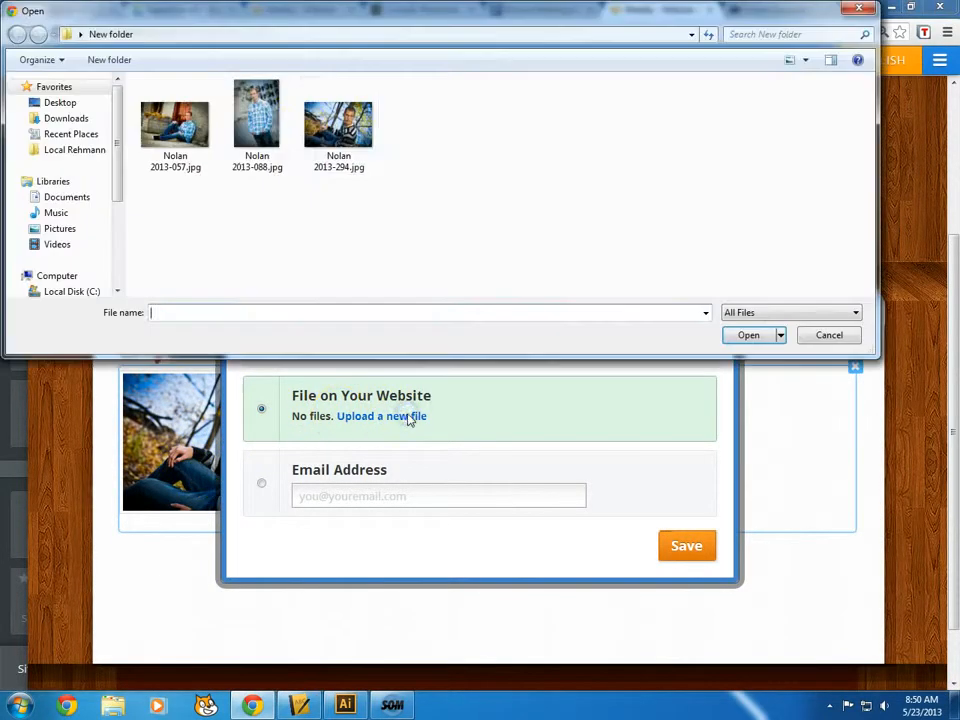
{"action": "left_click", "coordinate": [336, 115]}
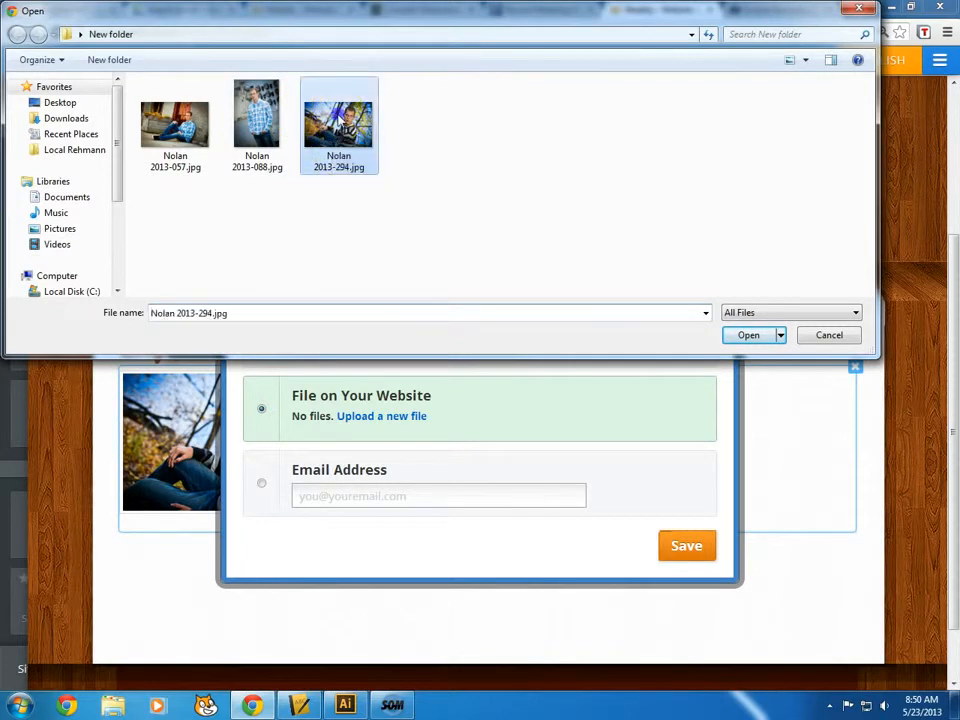
{"action": "left_click", "coordinate": [738, 337]}
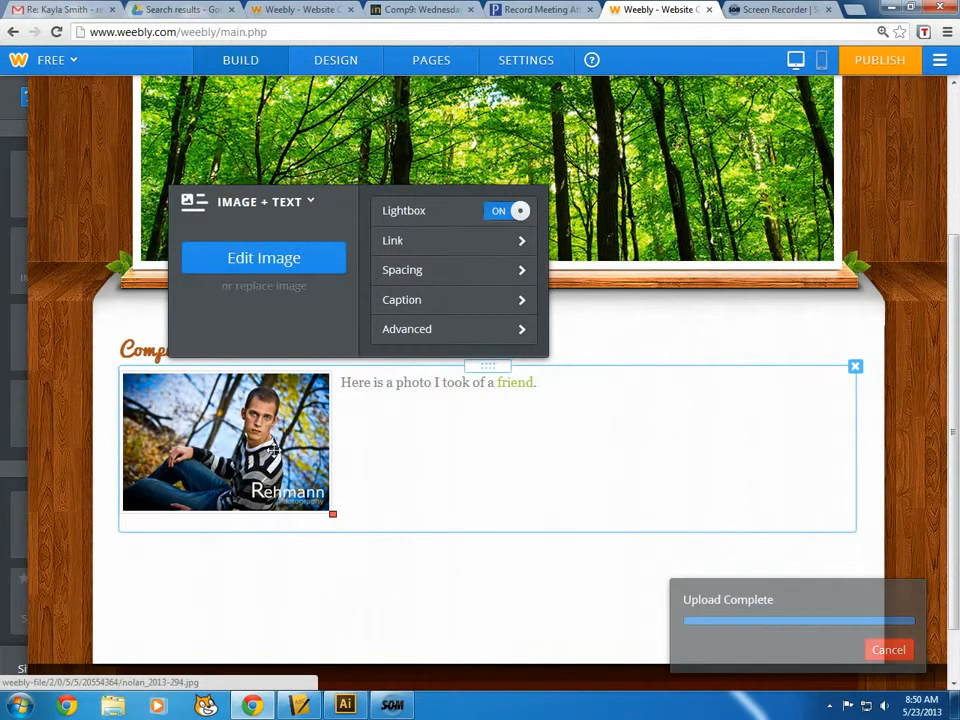
Review the photo's caption and advanced settings, close them, and go to Google Drive
{"action": "left_click", "coordinate": [498, 307]}
{"action": "left_click", "coordinate": [190, 273]}
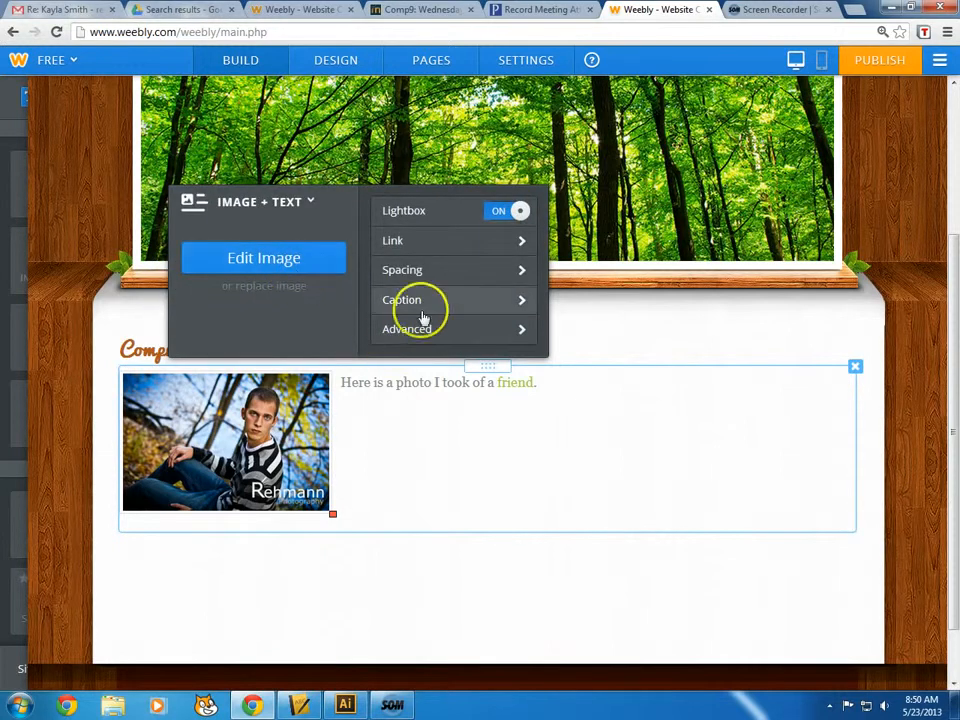
{"action": "left_click", "coordinate": [421, 335]}
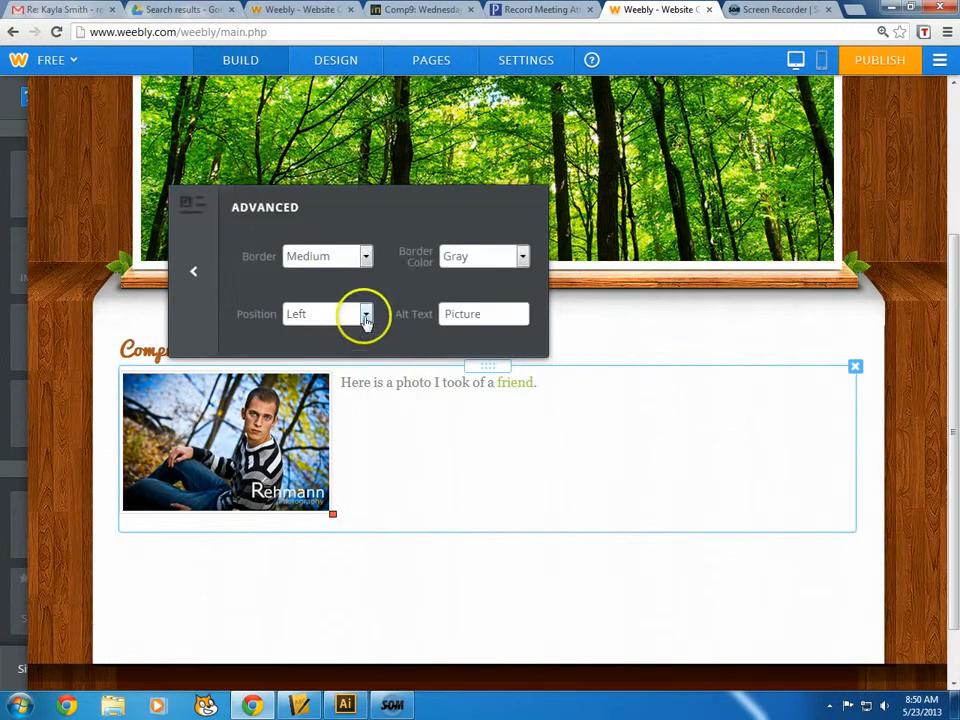
{"action": "left_click", "coordinate": [195, 275]}
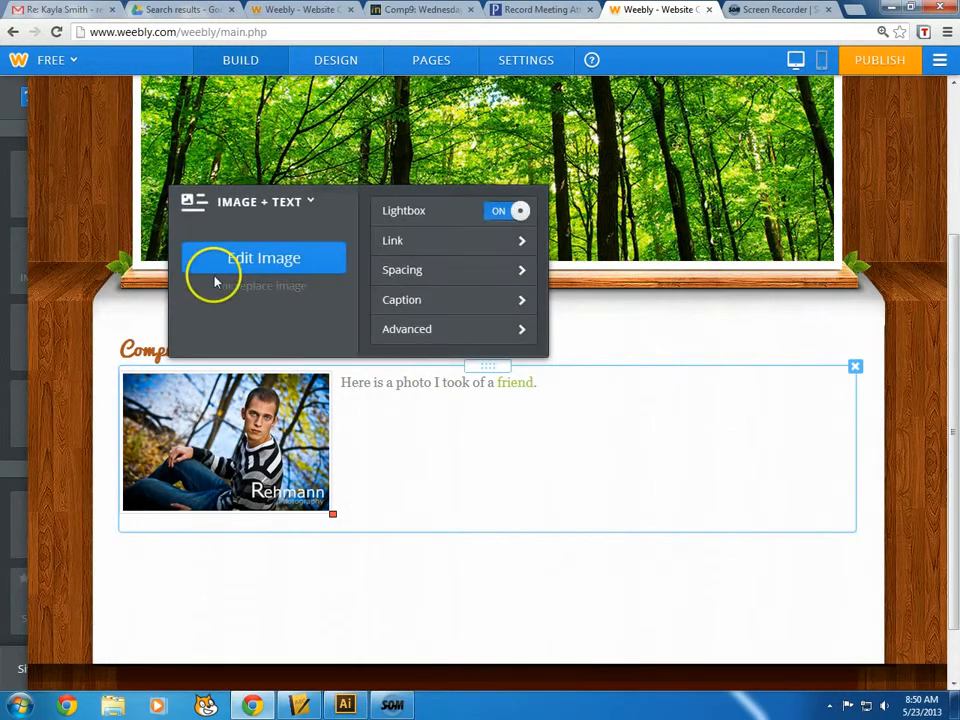
{"action": "left_click", "coordinate": [602, 508]}
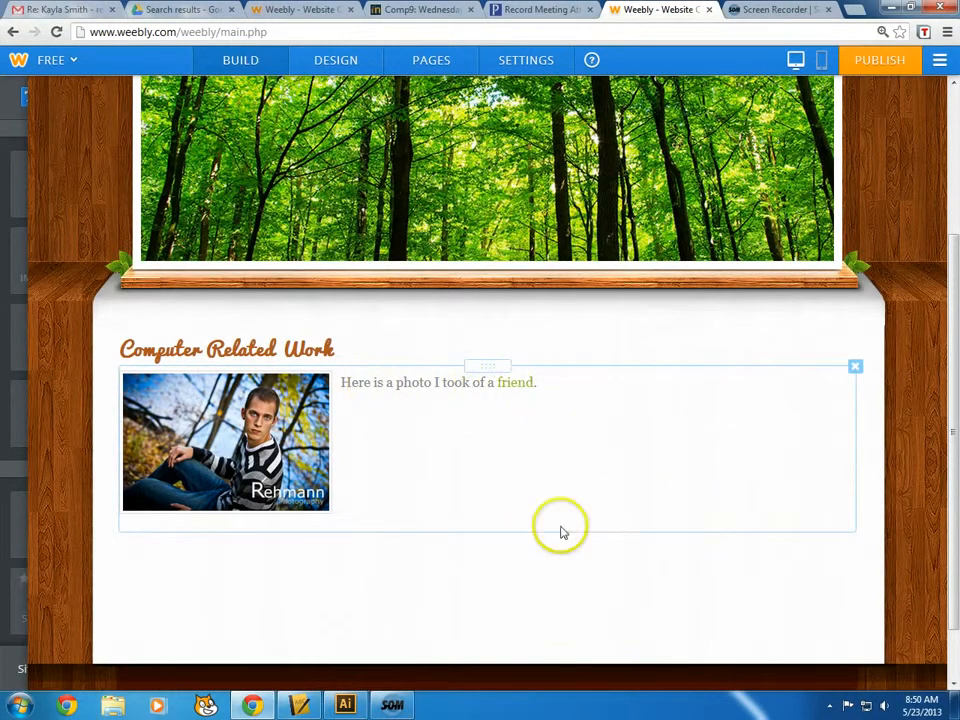
{"action": "left_click", "coordinate": [557, 577]}
{"action": "mouse_move", "coordinate": [14, 405]}
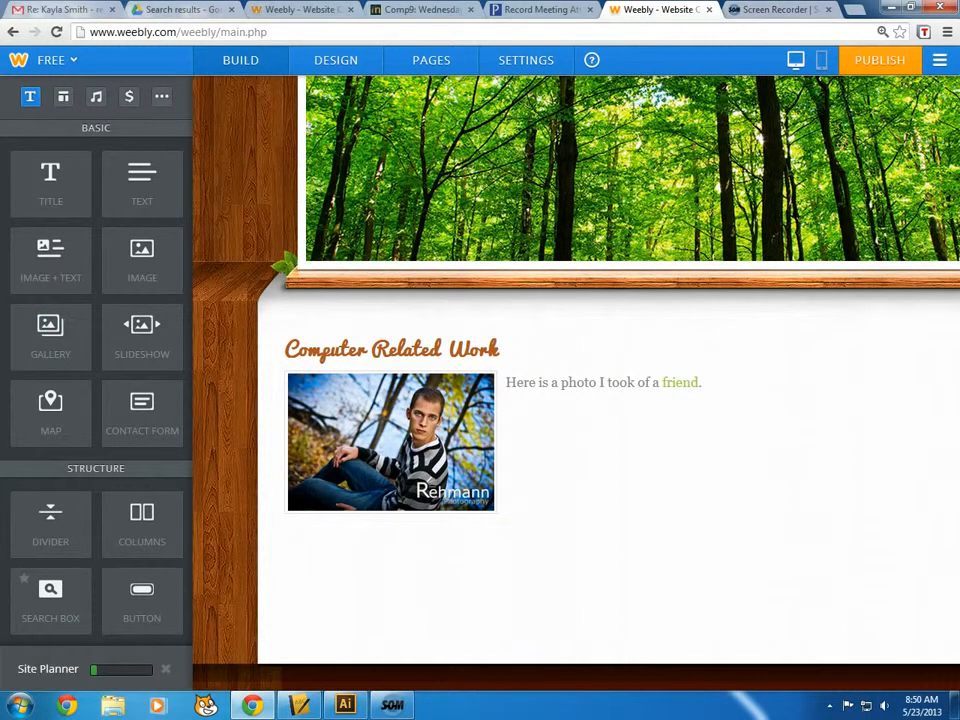
{"action": "left_click", "coordinate": [160, 9]}
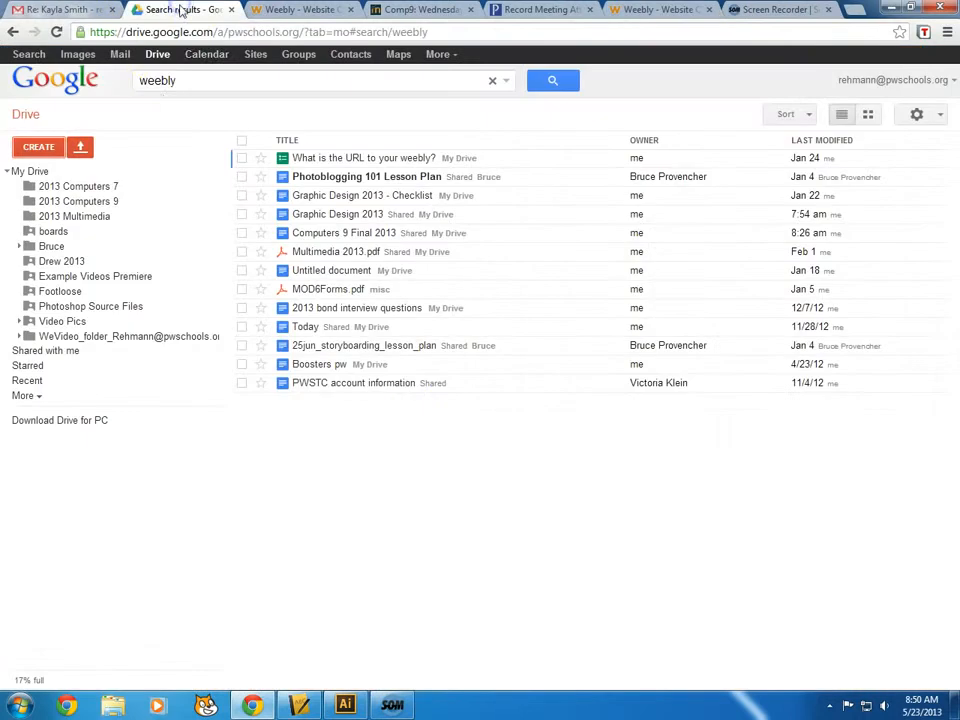
Share the Union Bank Script pwstc document so anyone with the link can view it
{"action": "left_click", "coordinate": [25, 114]}
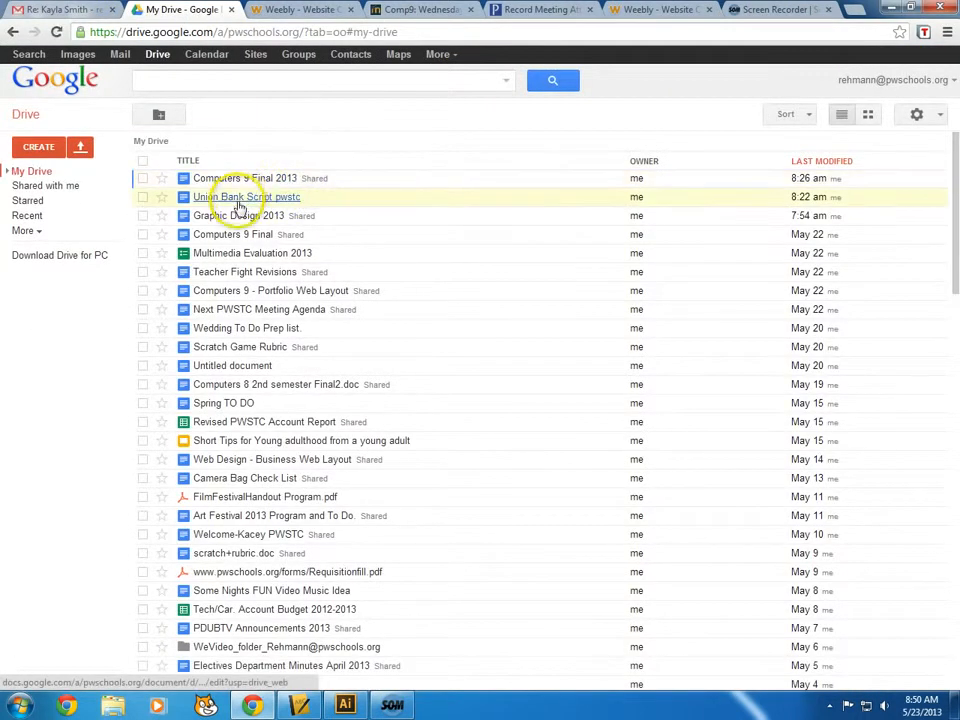
{"action": "left_click", "coordinate": [253, 199]}
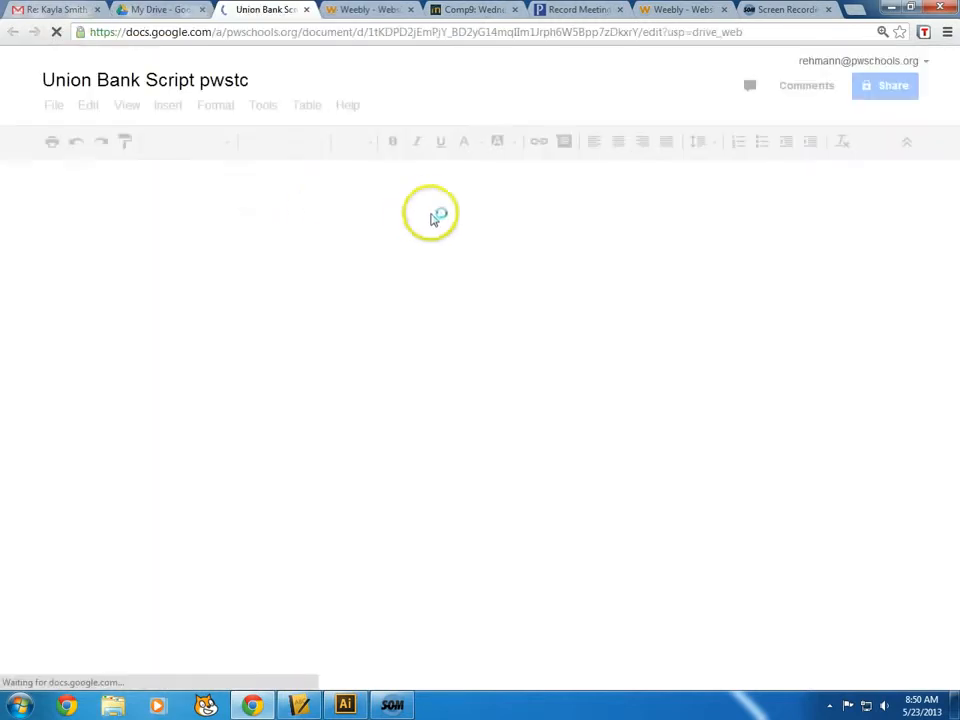
{"action": "left_click", "coordinate": [885, 86]}
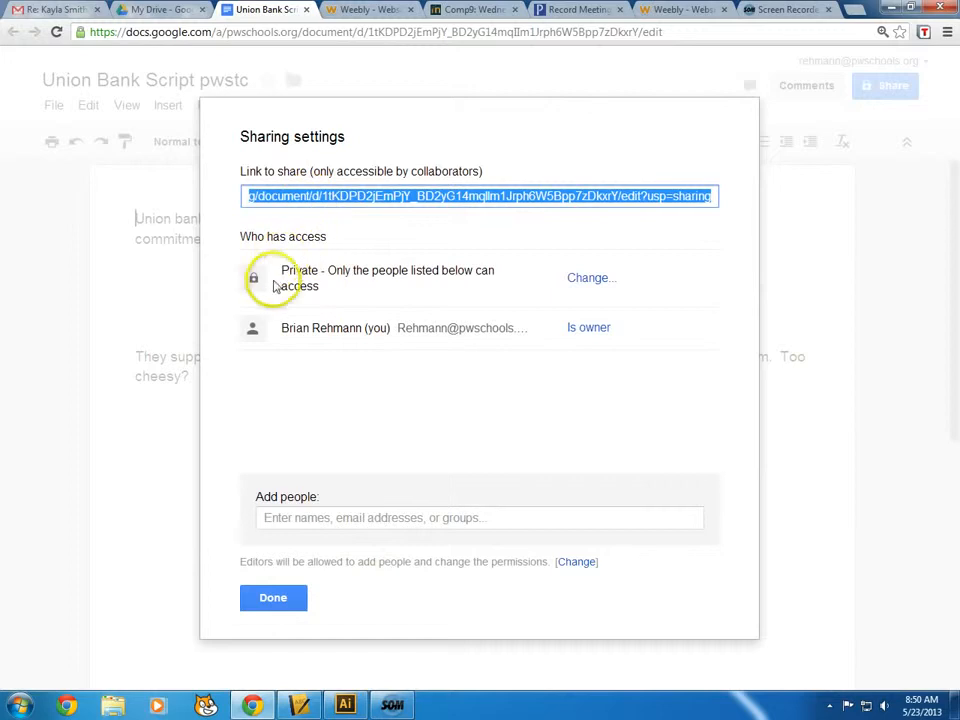
{"action": "left_click", "coordinate": [580, 276]}
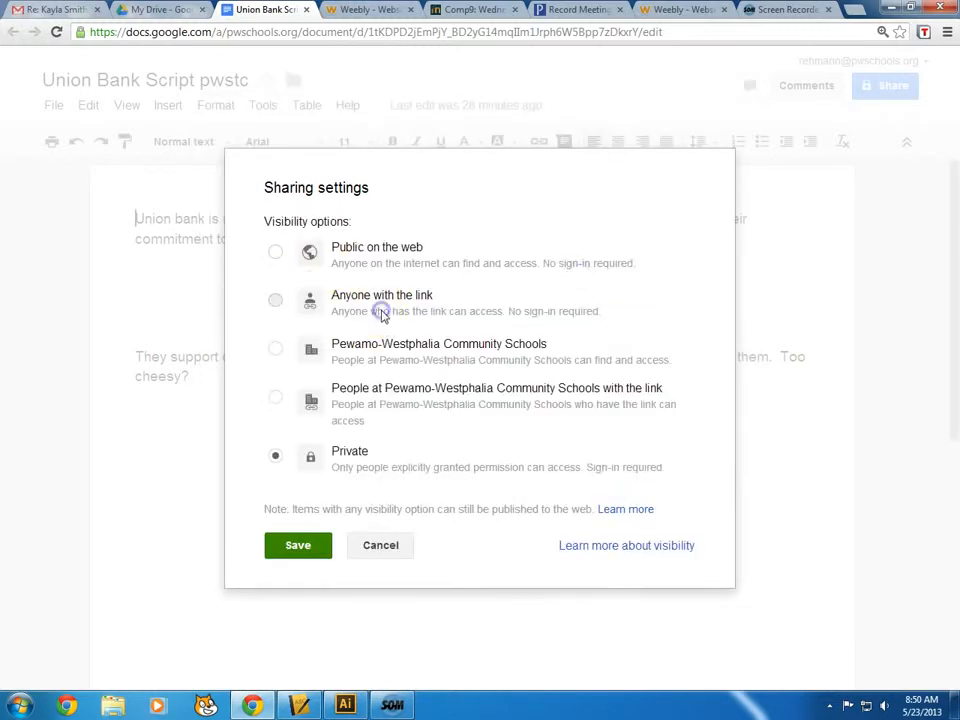
{"action": "left_click", "coordinate": [349, 298]}
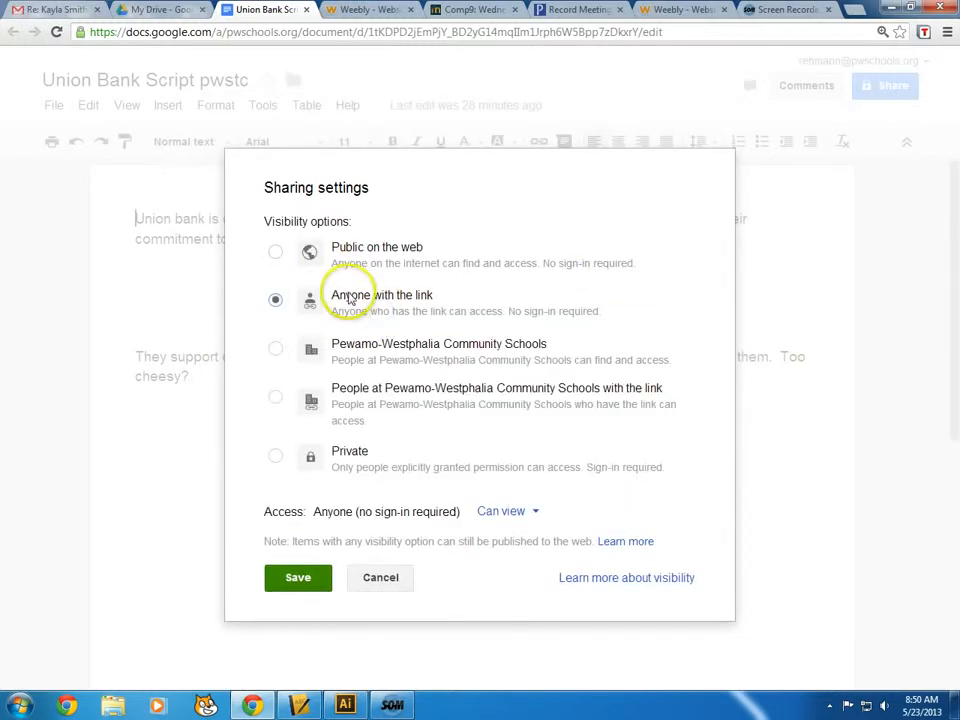
{"action": "left_click", "coordinate": [299, 578]}
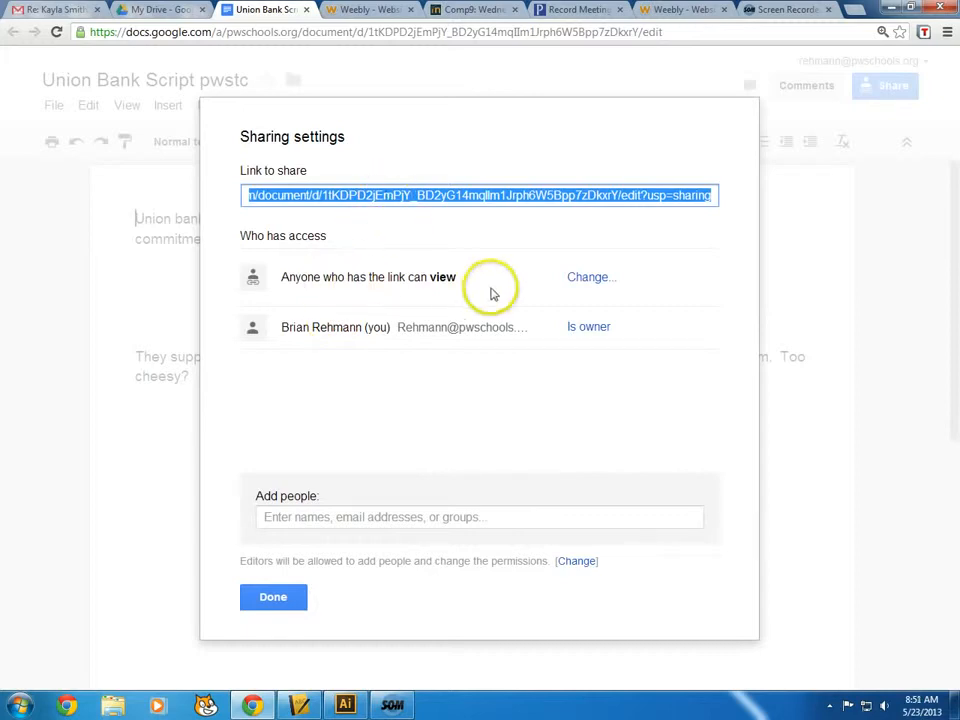
{"action": "left_click", "coordinate": [433, 465]}
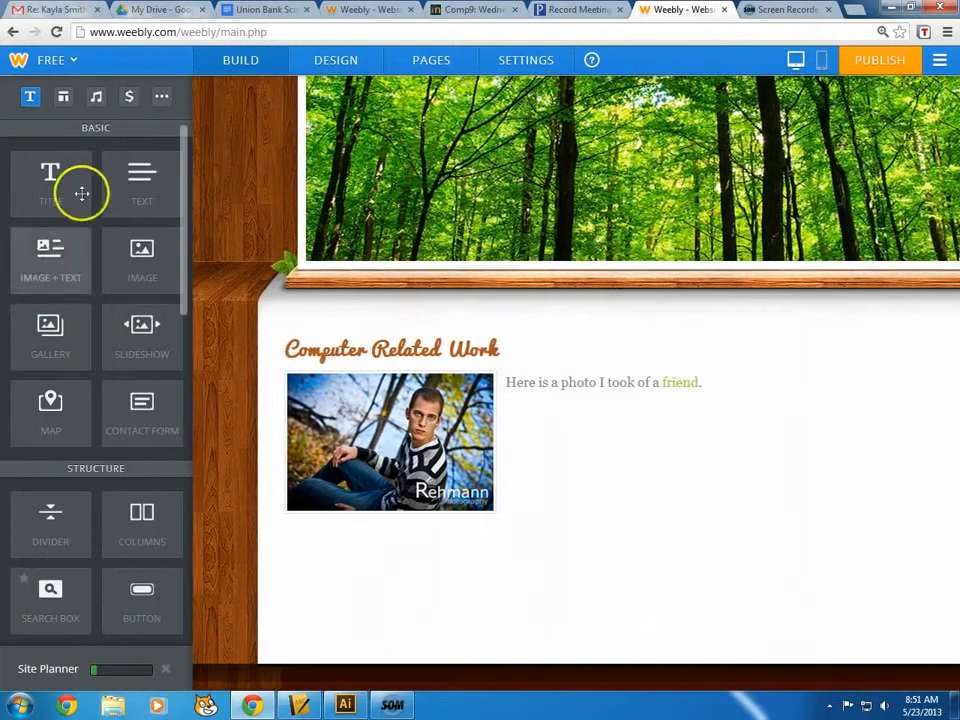
Add a text block under the photo reading 'Here is a some written work.', then return to Drive
{"action": "left_click_drag", "start_coordinate": [140, 183], "coordinate": [311, 574]}
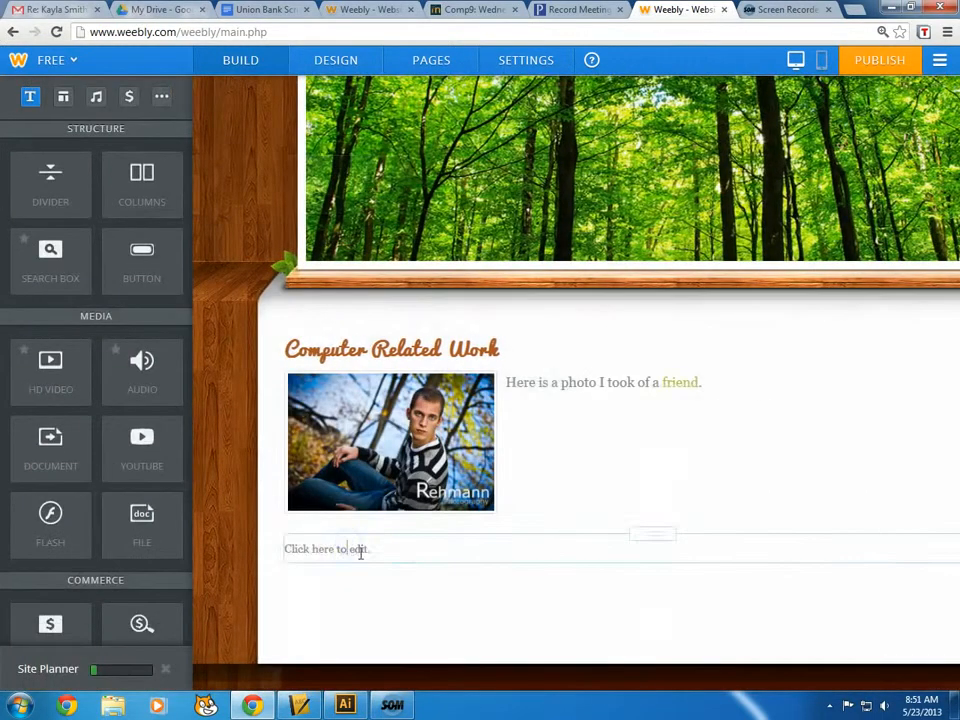
{"action": "left_click", "coordinate": [362, 551]}
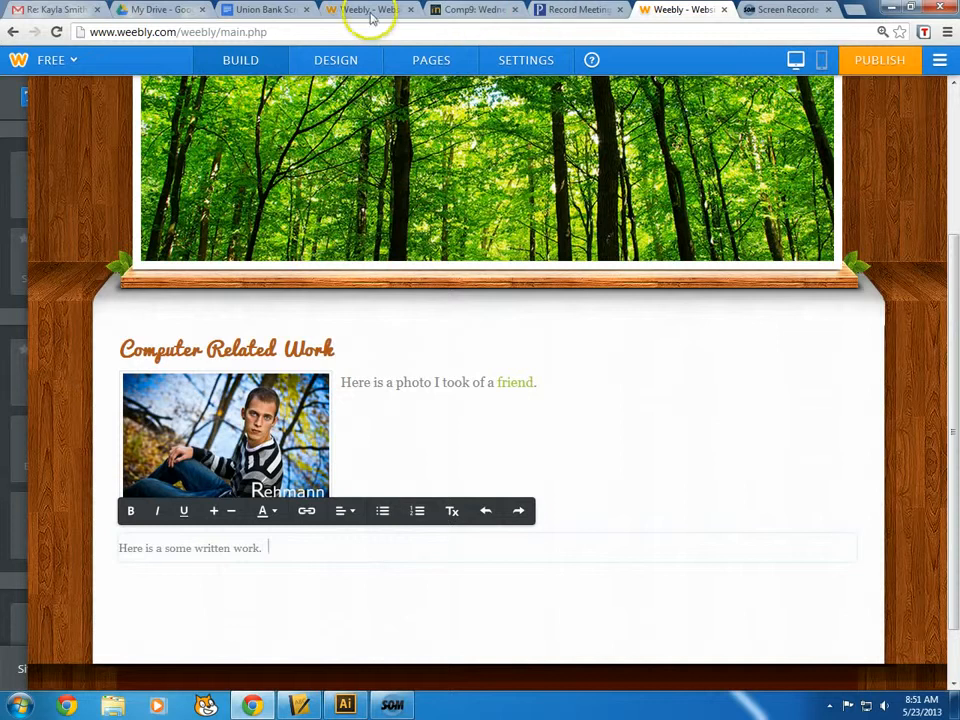
{"action": "left_click", "coordinate": [150, 9]}
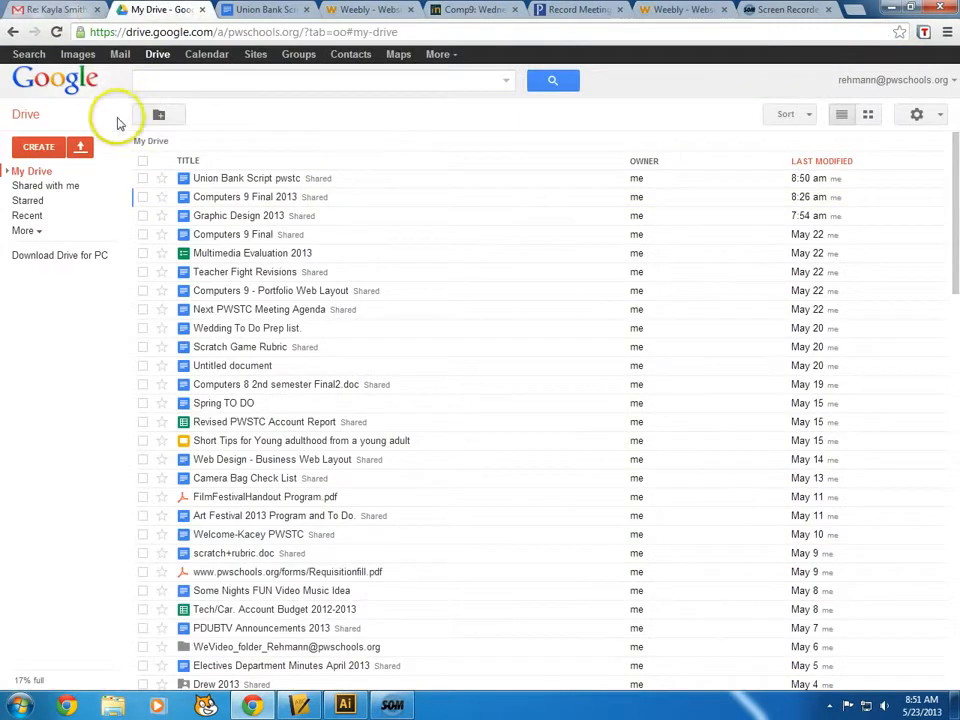
Upload Single-Slam2_01.mp3 from the desktop to Google Drive
{"action": "left_click", "coordinate": [81, 150]}
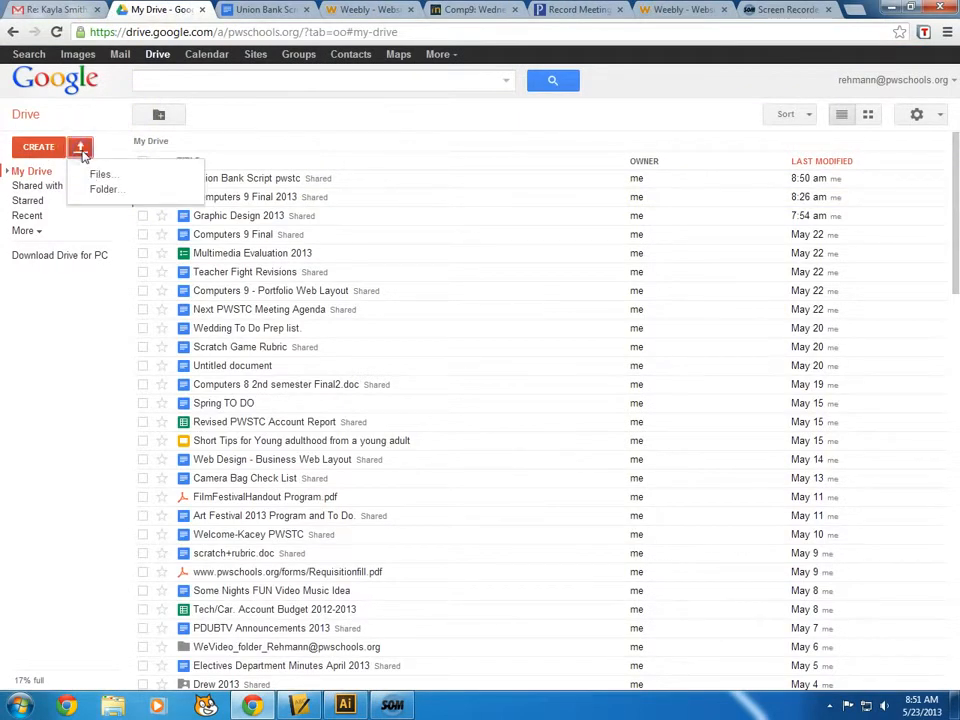
{"action": "left_click", "coordinate": [100, 176]}
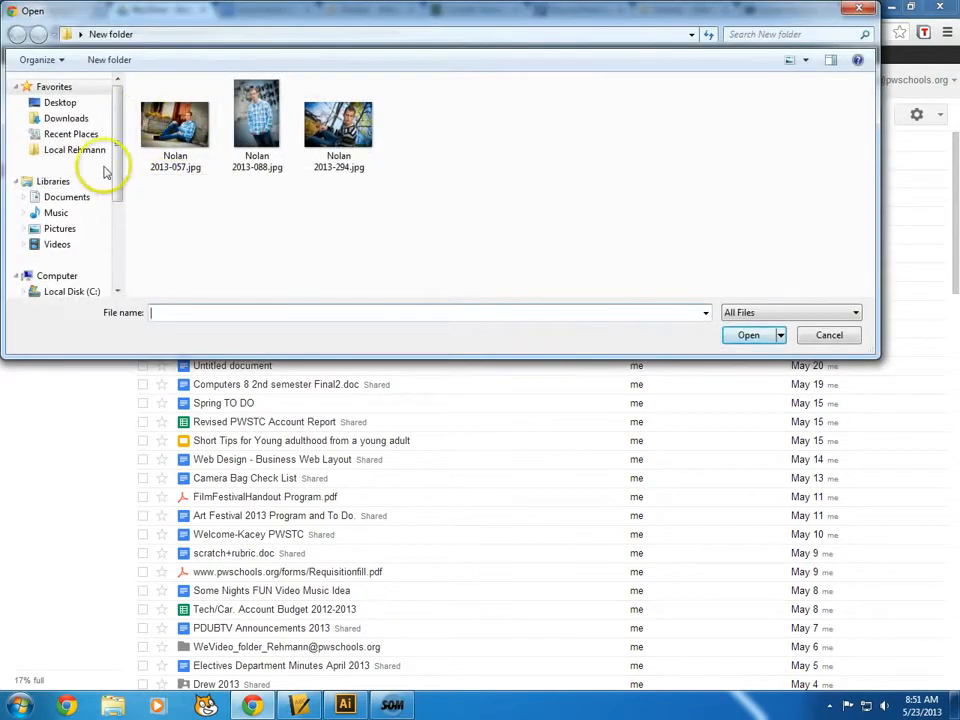
{"action": "left_click", "coordinate": [62, 102]}
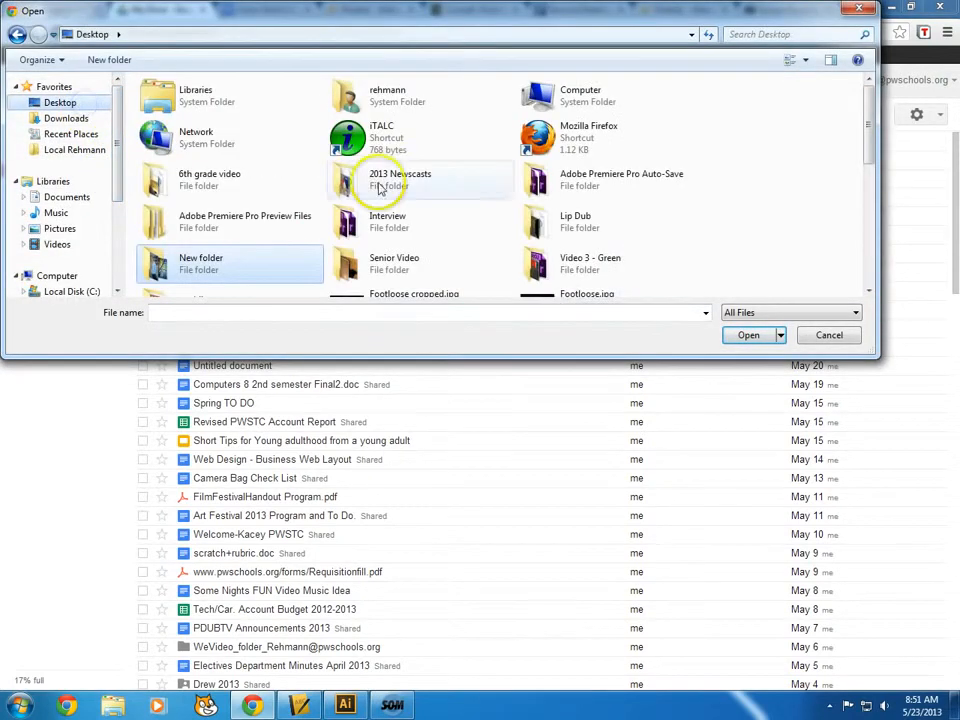
{"action": "scroll", "coordinate": [466, 232], "scroll_direction": "down", "scroll_amount": 10}
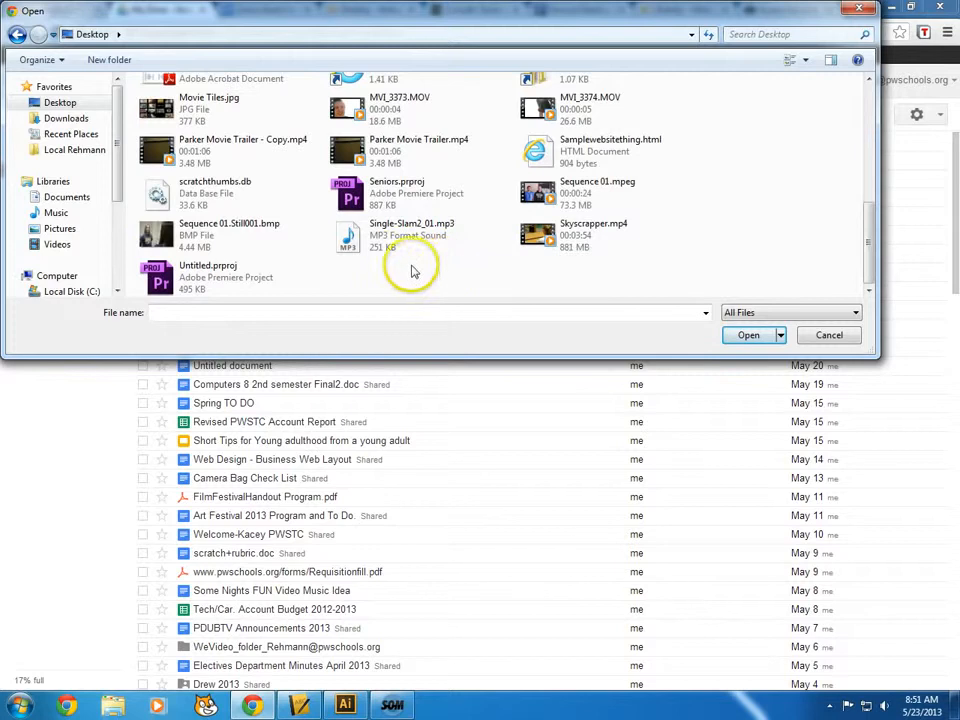
{"action": "left_click", "coordinate": [380, 252]}
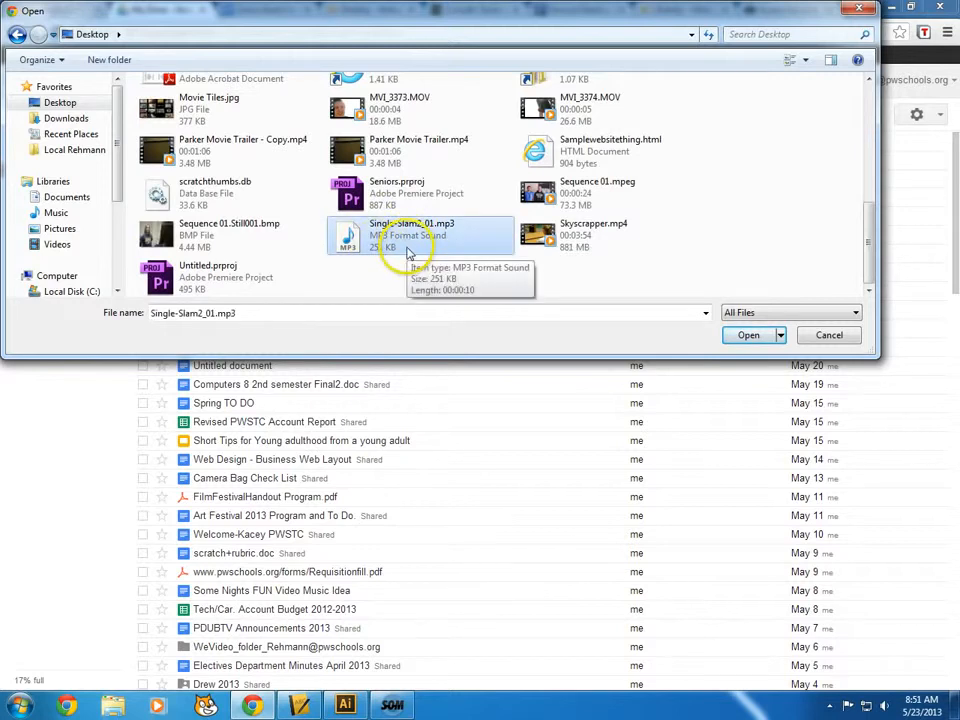
{"action": "left_click", "coordinate": [748, 335]}
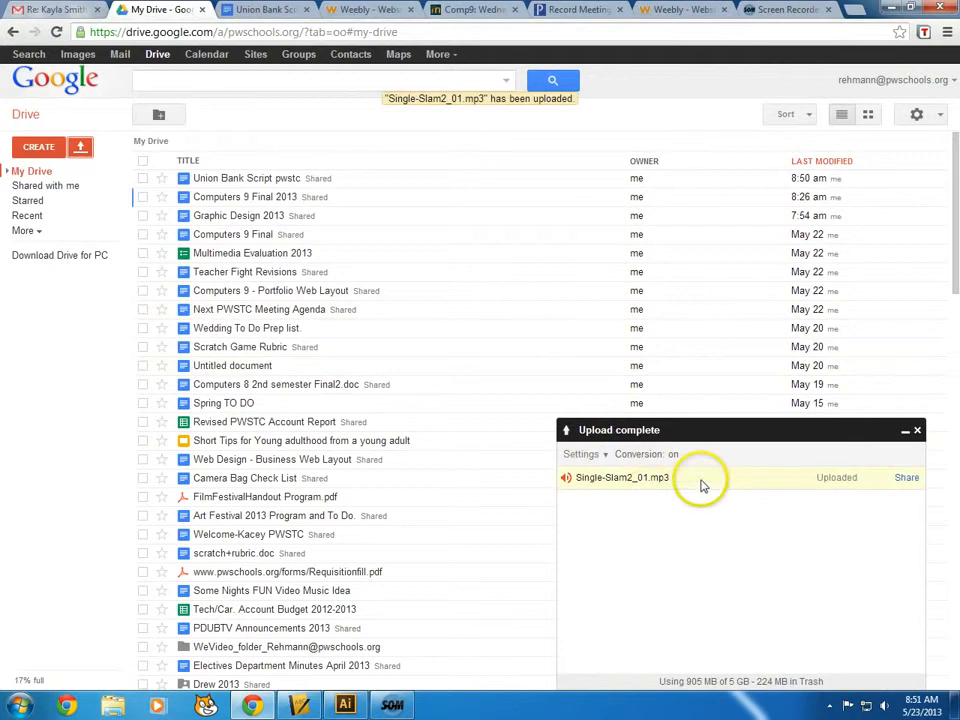
Make the uploaded audio file viewable by anyone with the link and close the Drive tab
{"action": "left_click", "coordinate": [142, 180]}
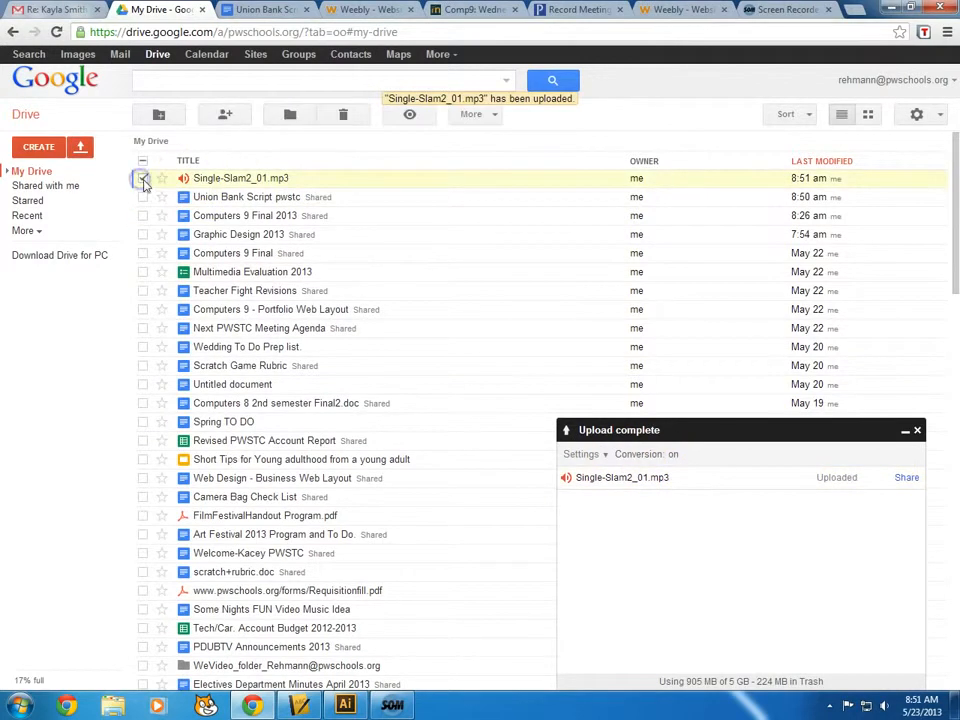
{"action": "left_click", "coordinate": [253, 184]}
{"action": "left_click", "coordinate": [493, 410]}
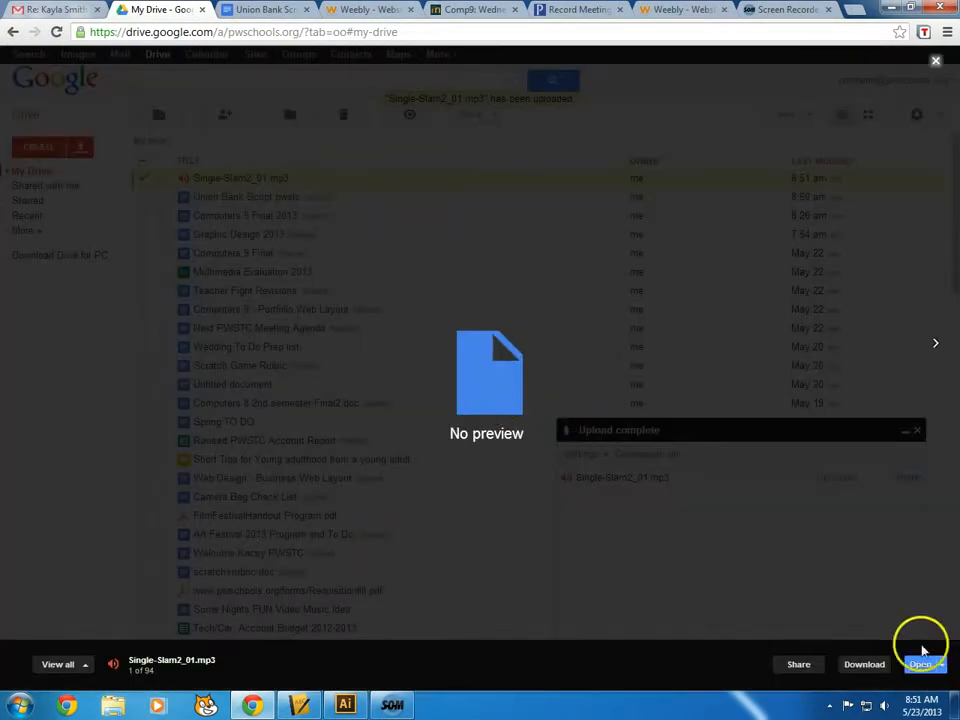
{"action": "left_click", "coordinate": [805, 665]}
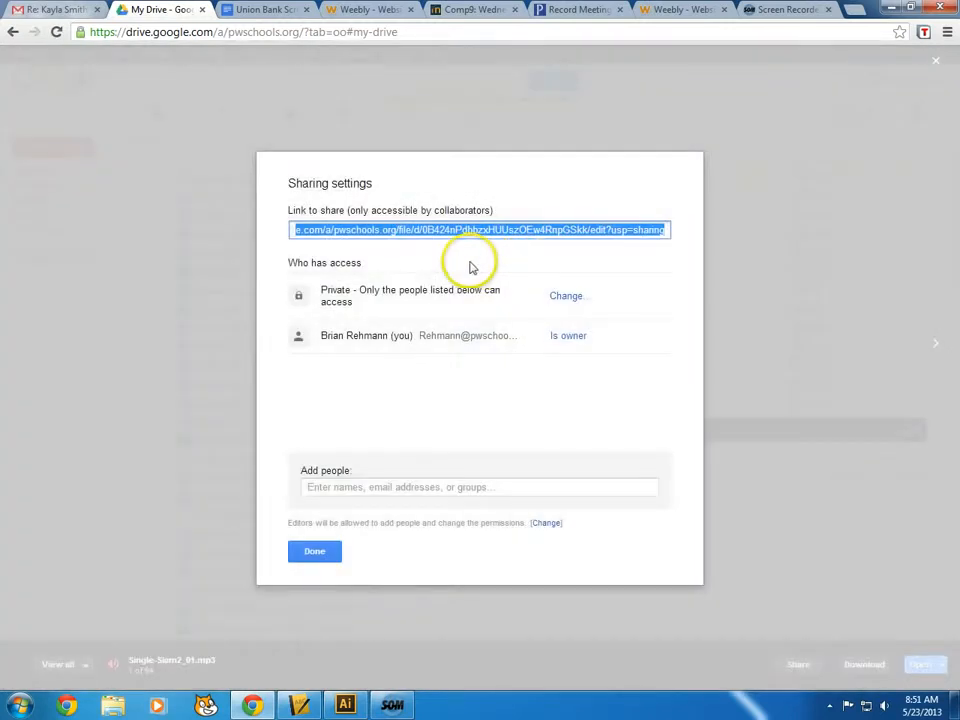
{"action": "left_click", "coordinate": [566, 296]}
{"action": "left_click", "coordinate": [386, 311]}
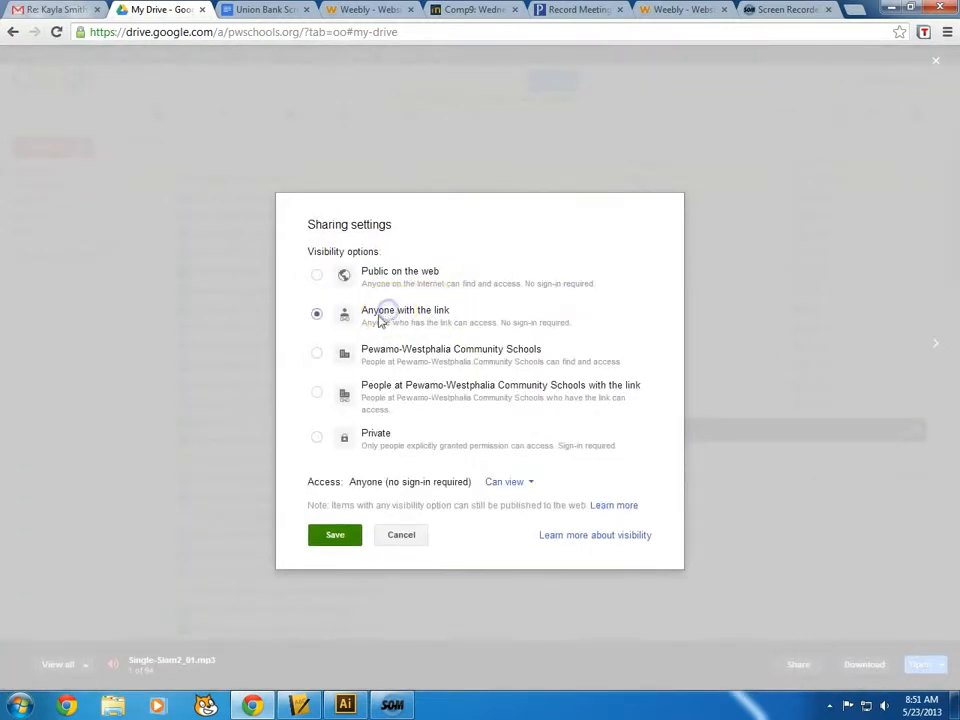
{"action": "left_click", "coordinate": [335, 534]}
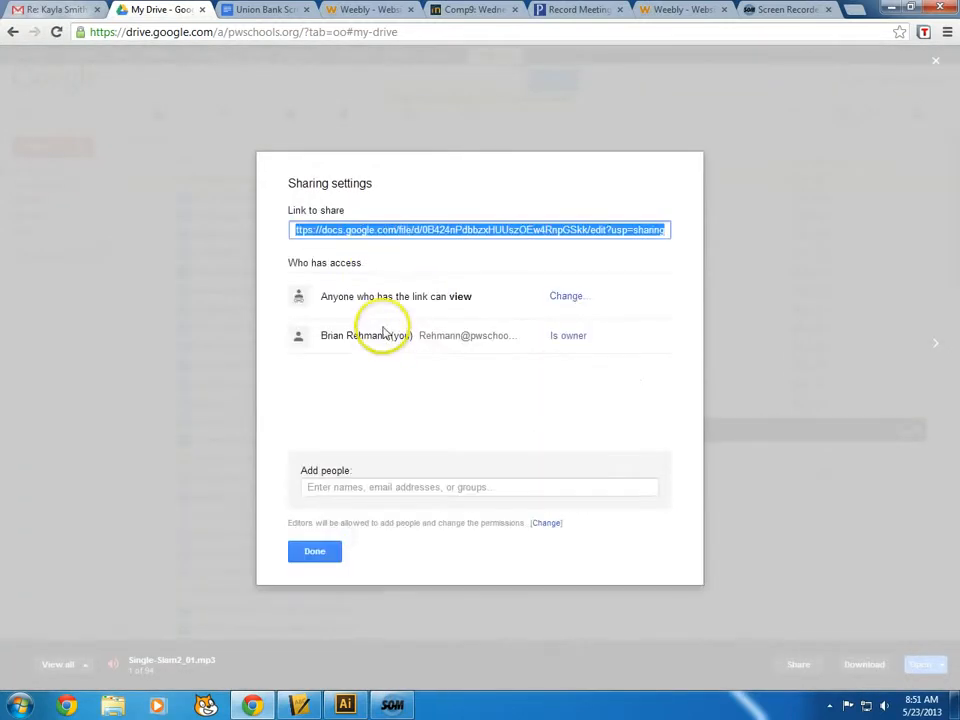
{"action": "left_click", "coordinate": [320, 555]}
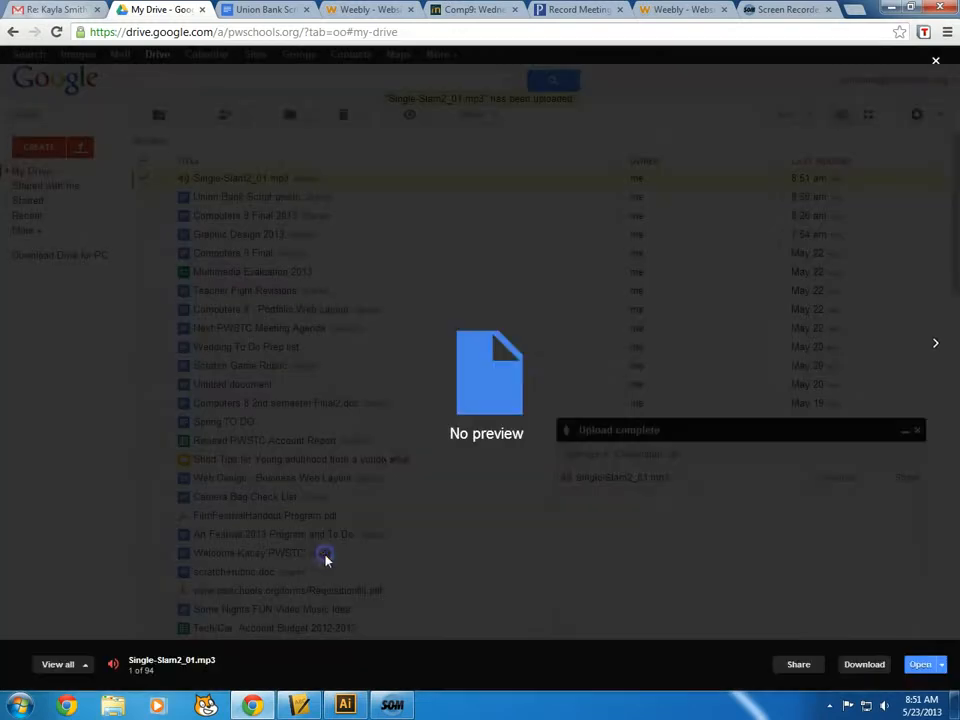
{"action": "left_click", "coordinate": [201, 10]}
Change 'written work' to 'Audio work' in the text below the photo and select it
{"action": "left_click", "coordinate": [583, 10]}
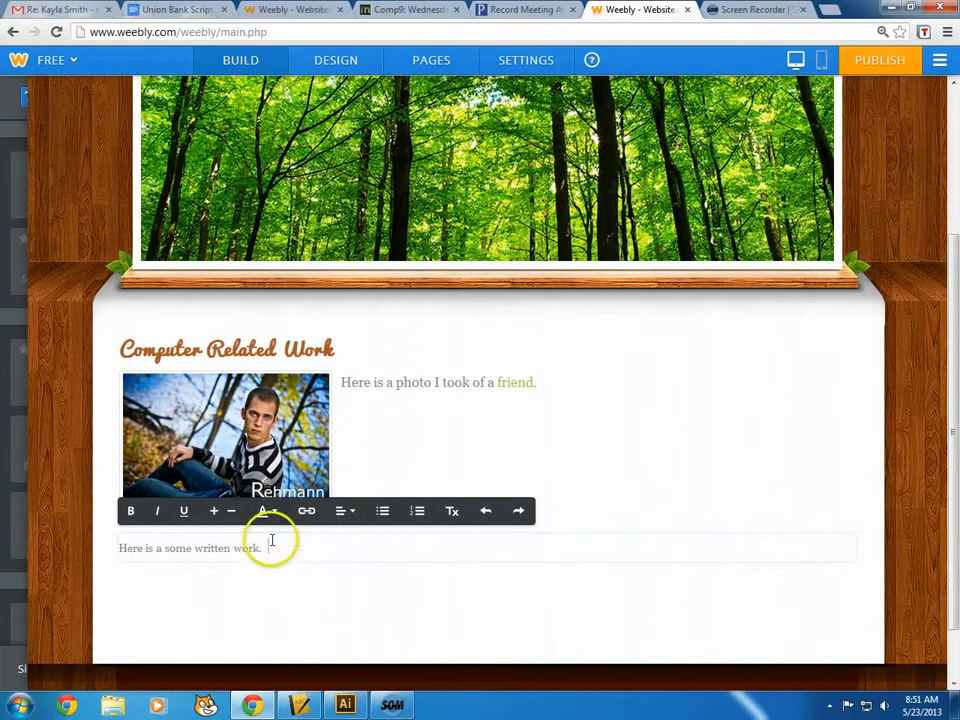
{"action": "left_click", "coordinate": [197, 552]}
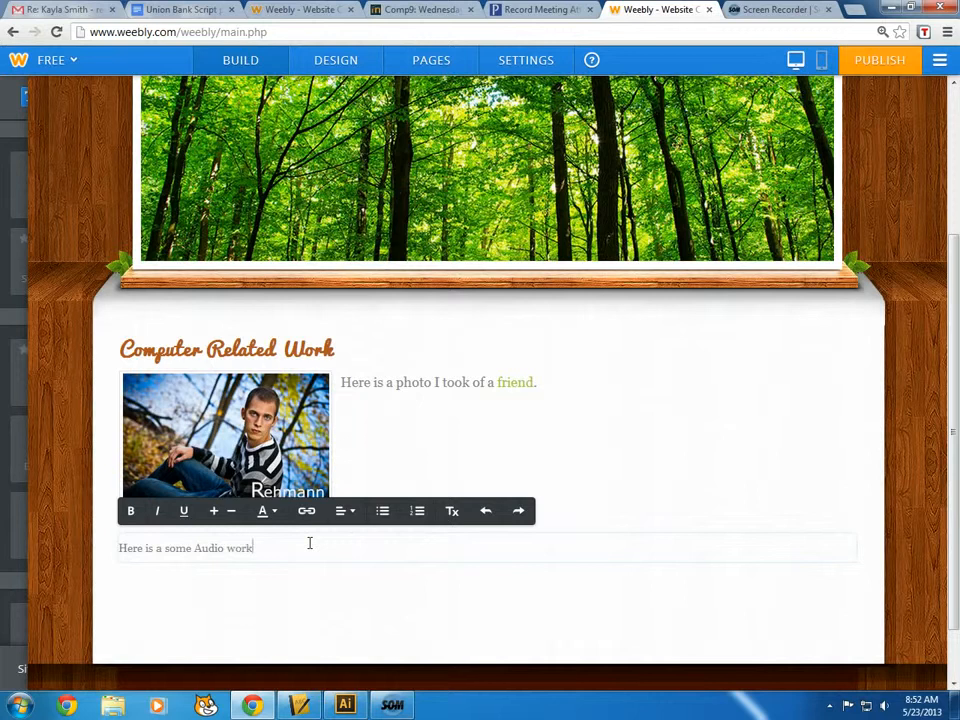
{"action": "left_click_drag", "start_coordinate": [302, 548], "coordinate": [217, 549]}
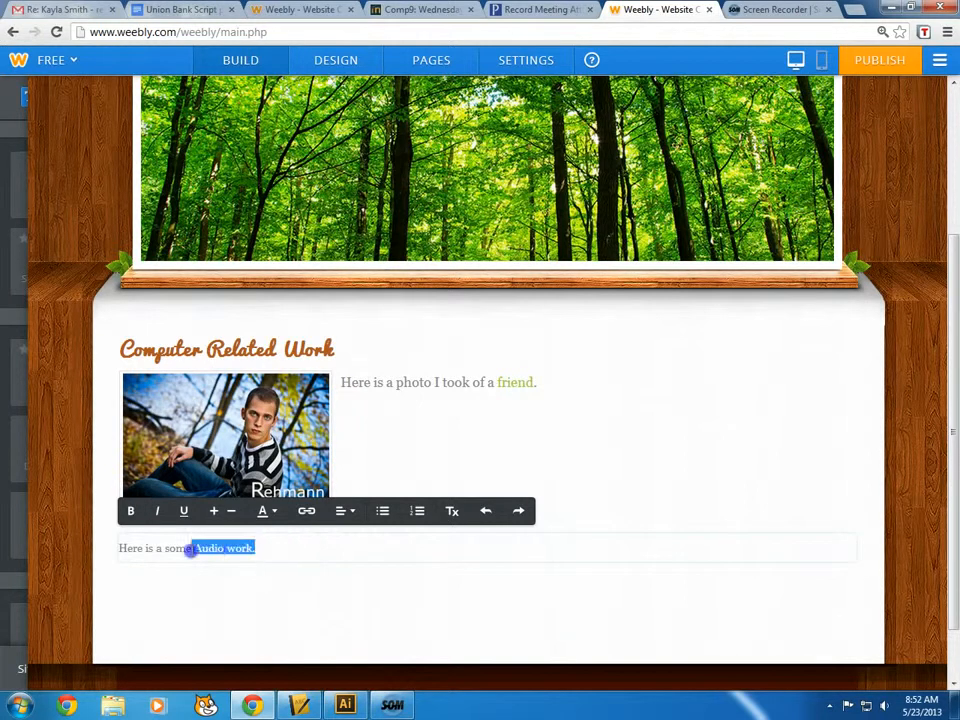
Link 'Audio work' to the pasted Google Drive share URL, opening in a new window
{"action": "left_click", "coordinate": [306, 511]}
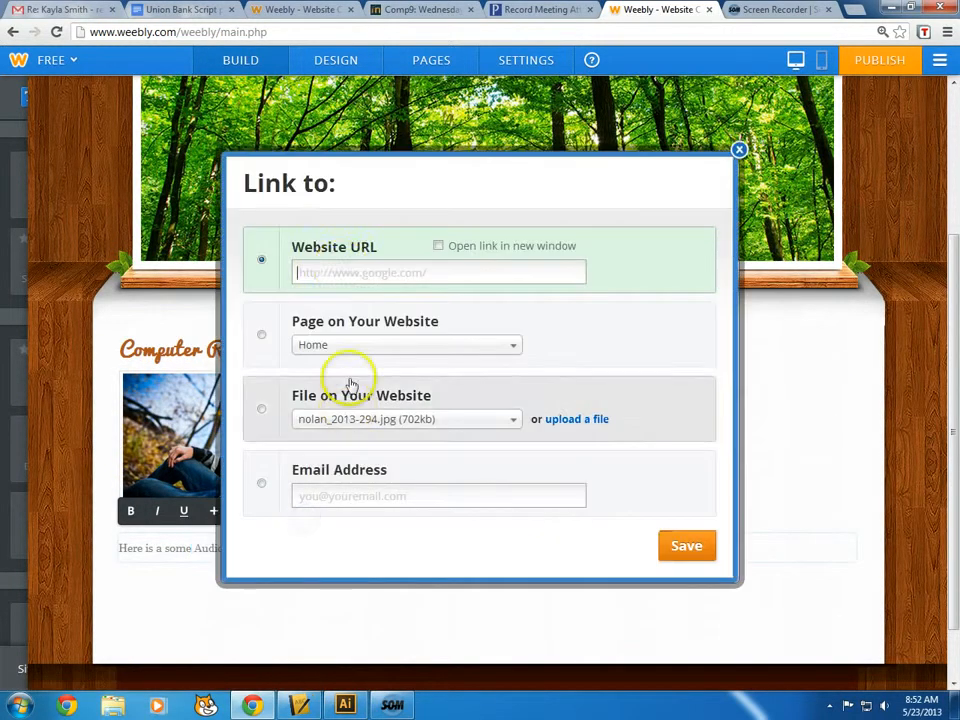
{"action": "left_click", "coordinate": [332, 274]}
{"action": "key", "text": "ctrl+v"}
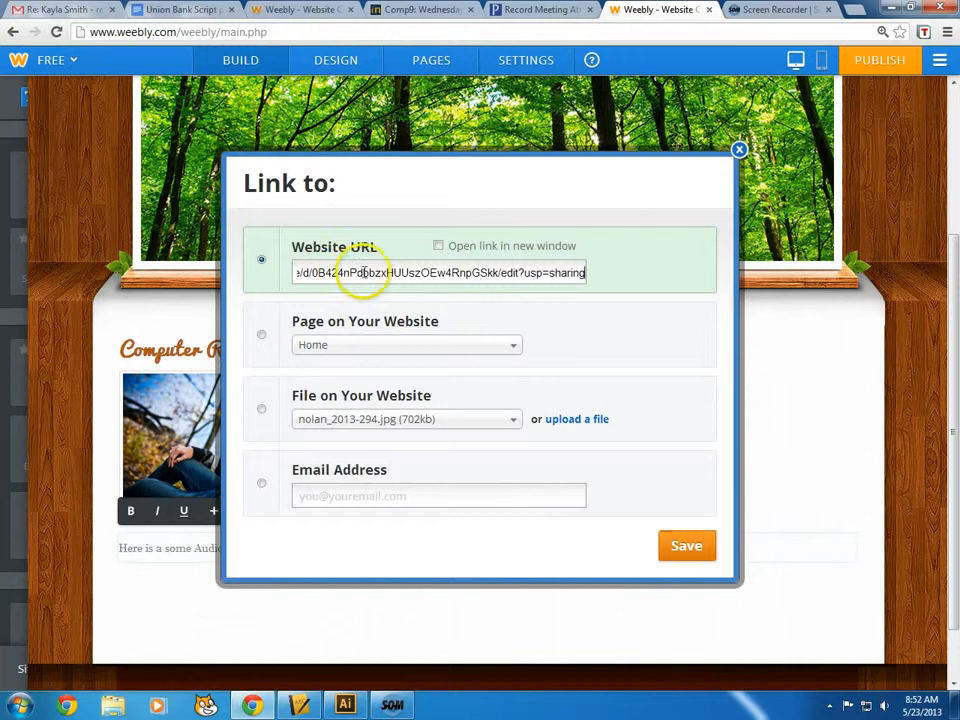
{"action": "left_click", "coordinate": [438, 247]}
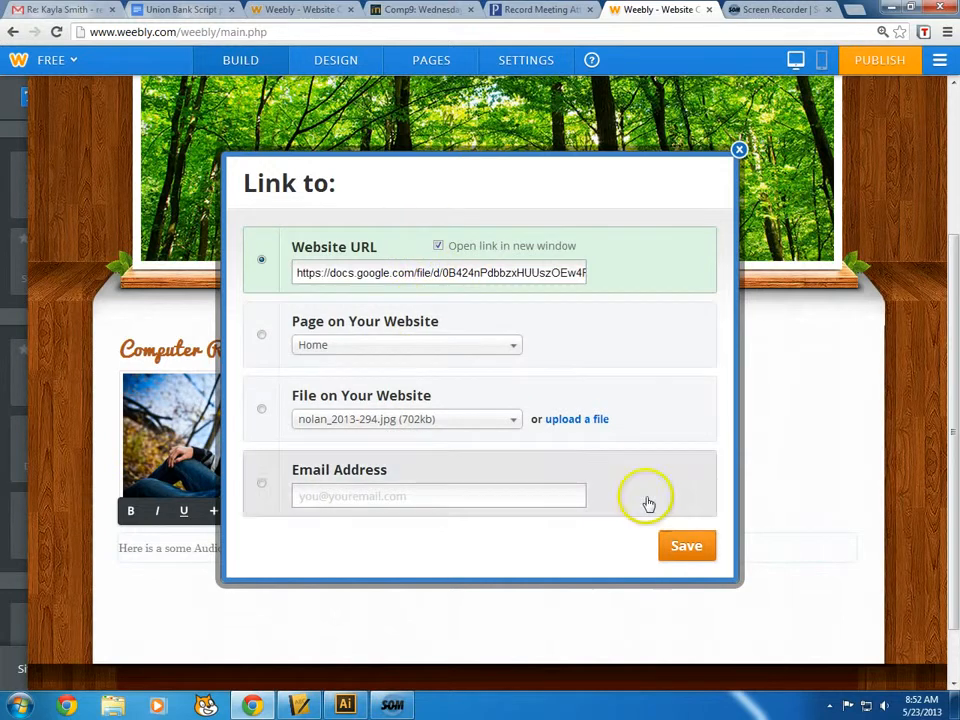
{"action": "left_click", "coordinate": [684, 548]}
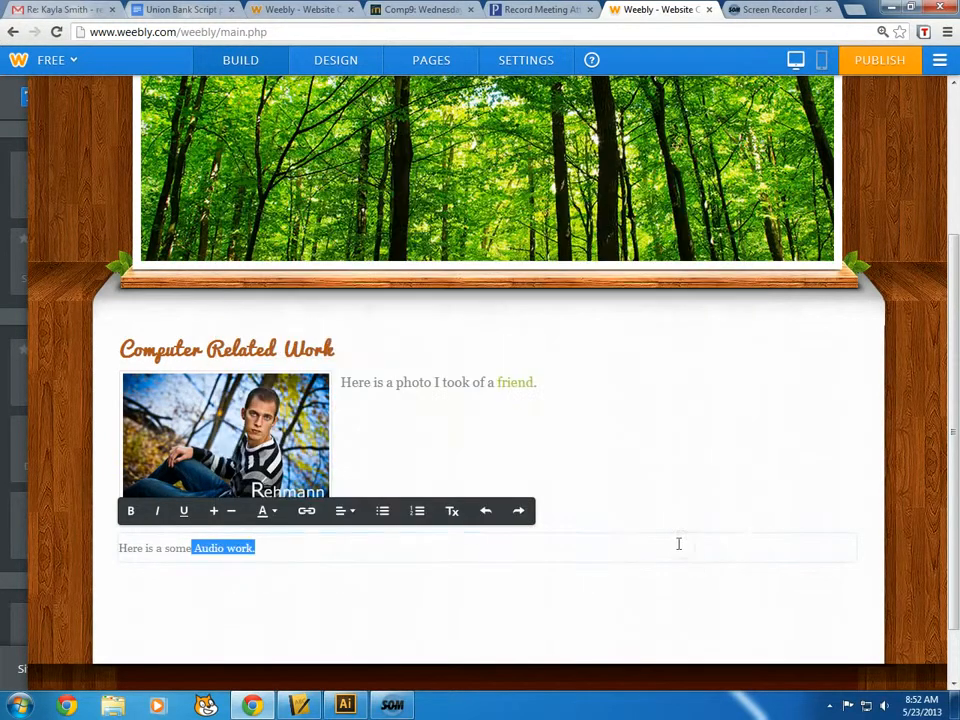
{"action": "left_click", "coordinate": [454, 424]}
{"action": "left_click", "coordinate": [568, 140]}
{"action": "left_click", "coordinate": [735, 416]}
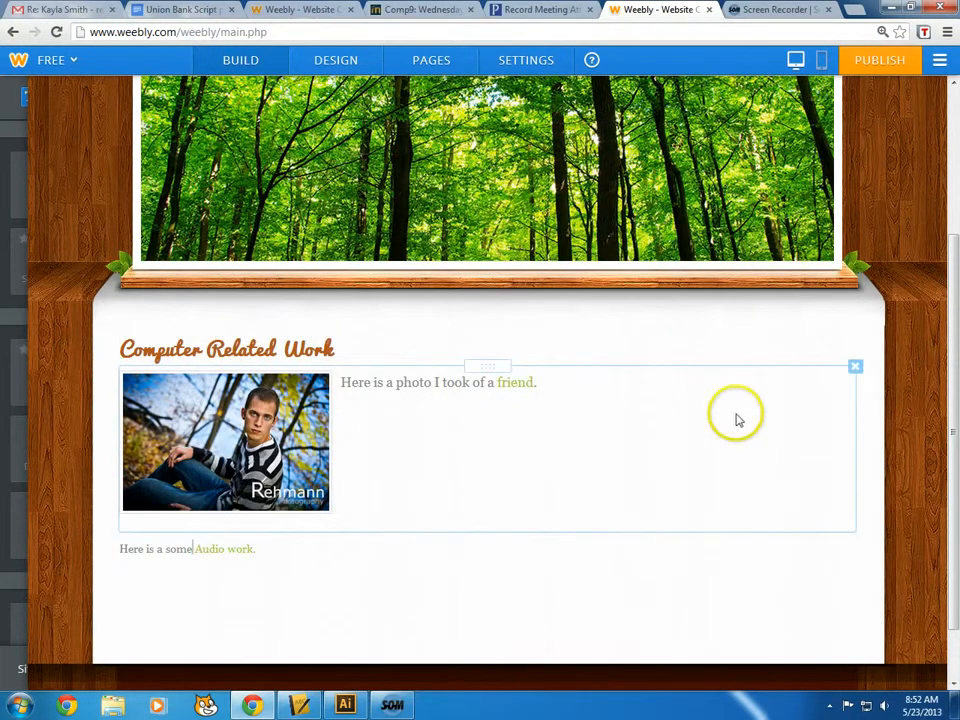
{"action": "left_click", "coordinate": [752, 183]}
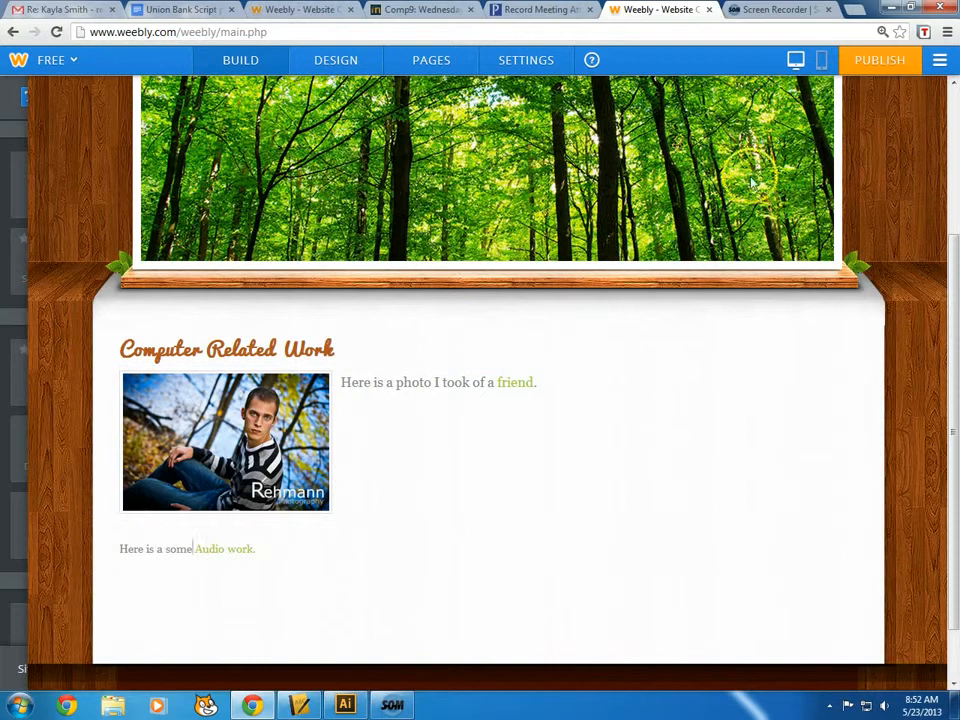
Start publishing with website type Education and category Class Project
{"action": "left_click", "coordinate": [858, 62]}
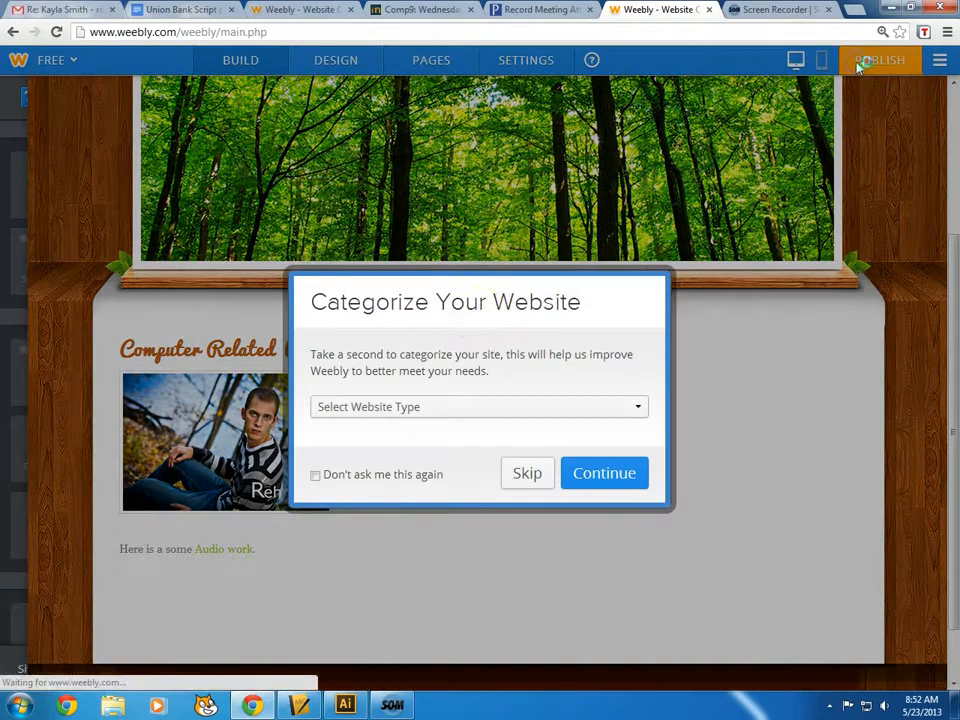
{"action": "left_click", "coordinate": [447, 410]}
{"action": "left_click", "coordinate": [395, 505]}
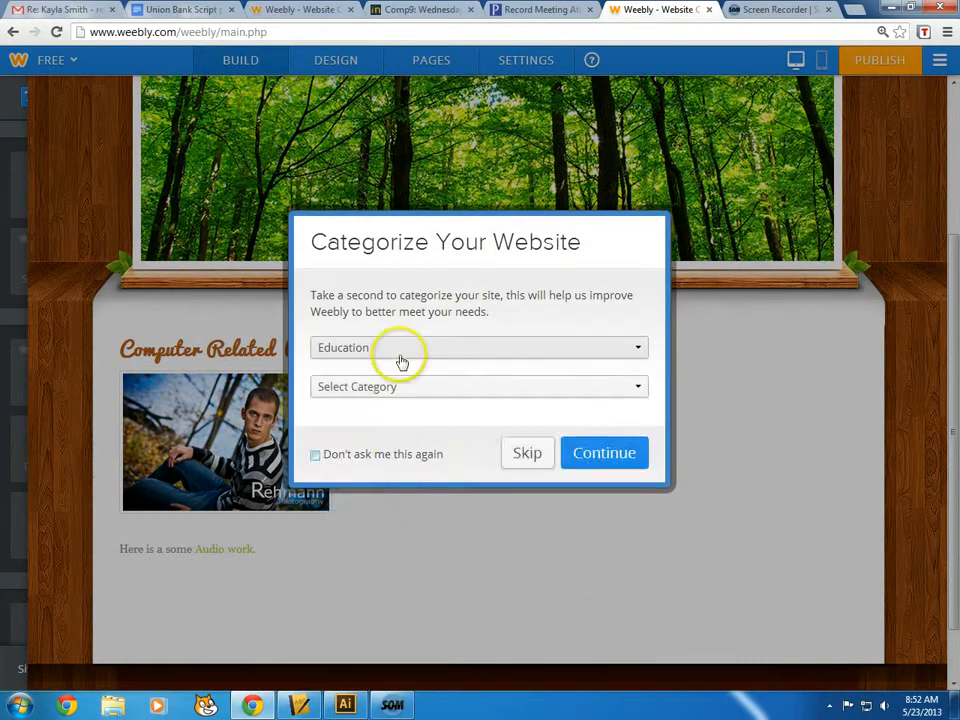
{"action": "left_click", "coordinate": [400, 390]}
{"action": "left_click", "coordinate": [385, 436]}
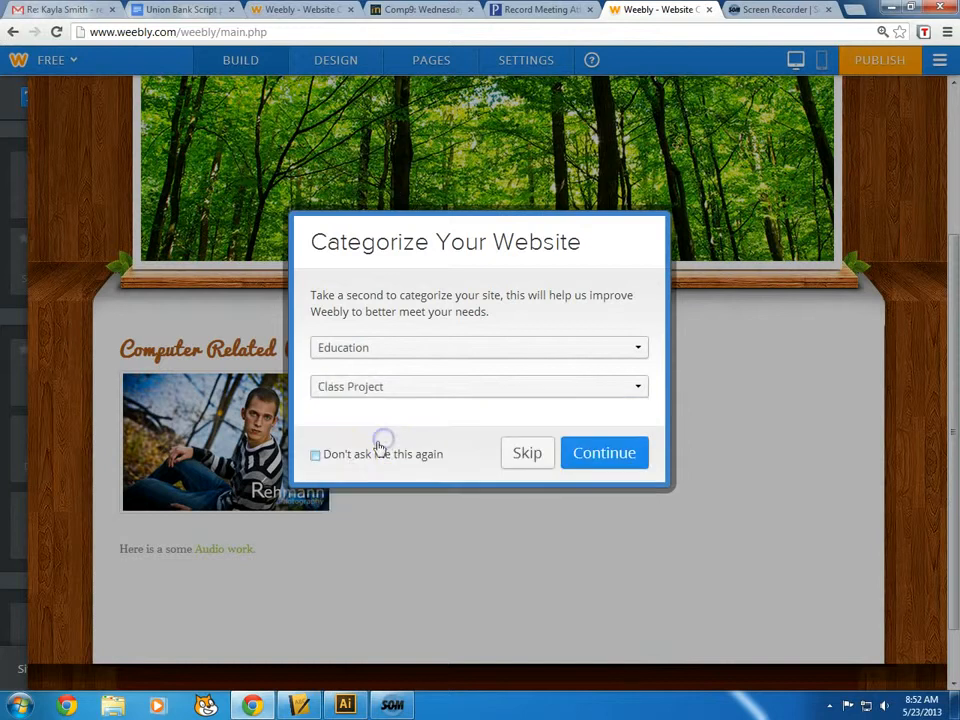
{"action": "left_click", "coordinate": [585, 460]}
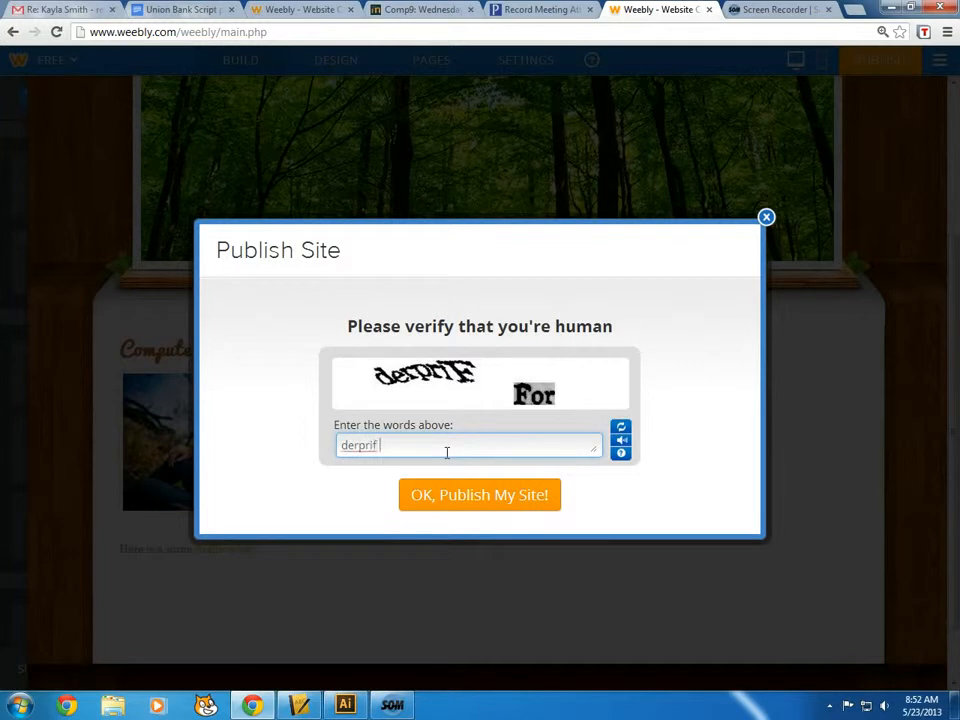
Enter the captcha, publish the site, and open the live site in a new tab
{"action": "type", "text": "derprif For"}
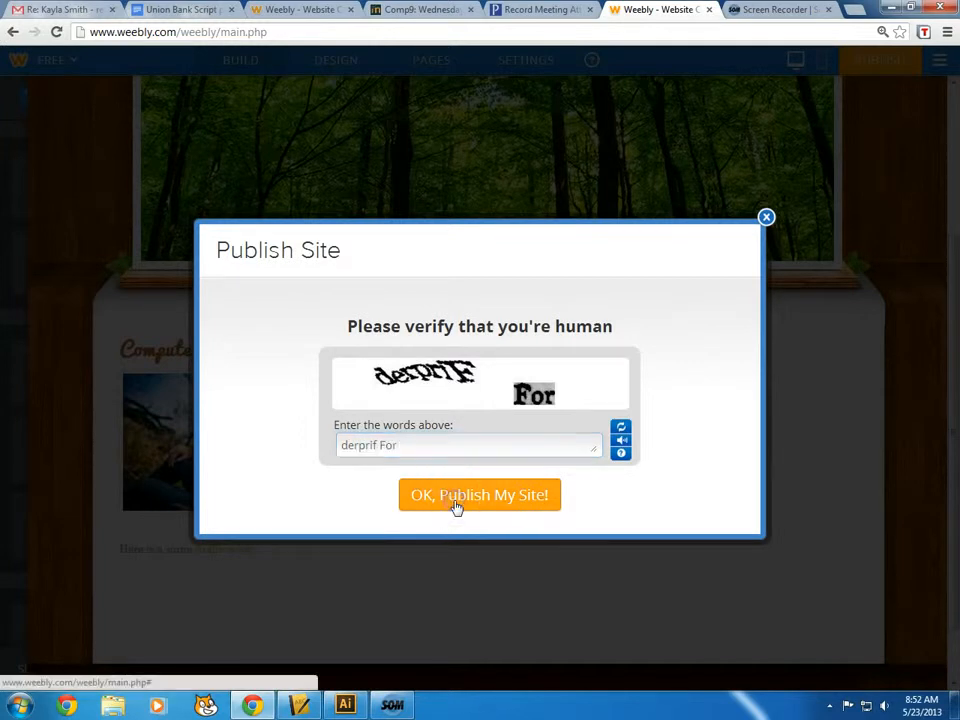
{"action": "left_click", "coordinate": [455, 507]}
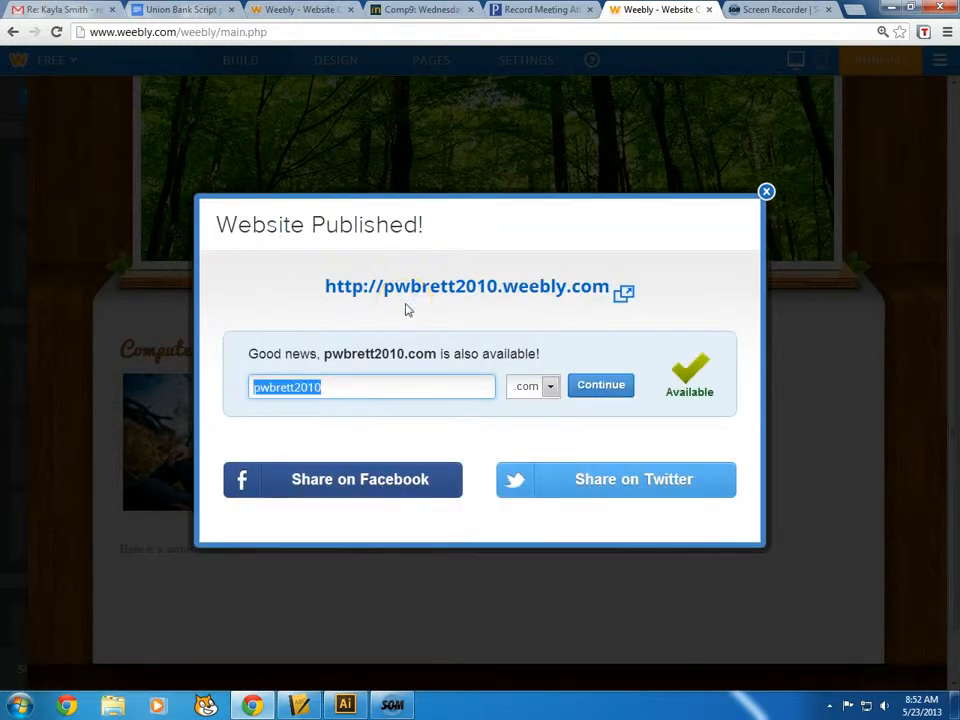
{"action": "left_click", "coordinate": [417, 295]}
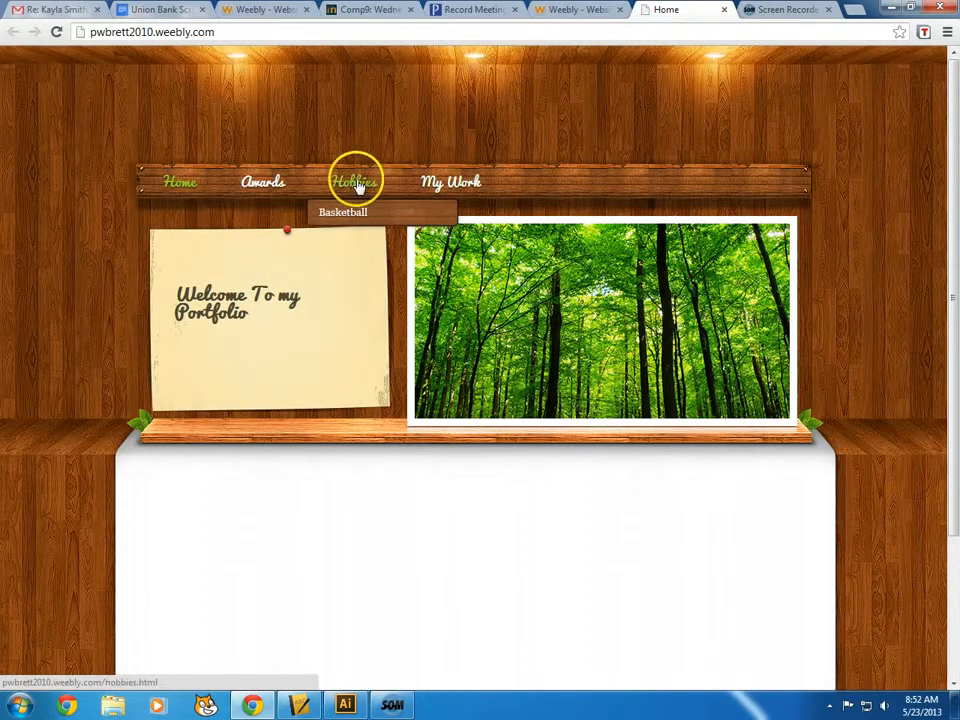
On the live My Work page, test the photo link, then return to the page
{"action": "left_click", "coordinate": [458, 186]}
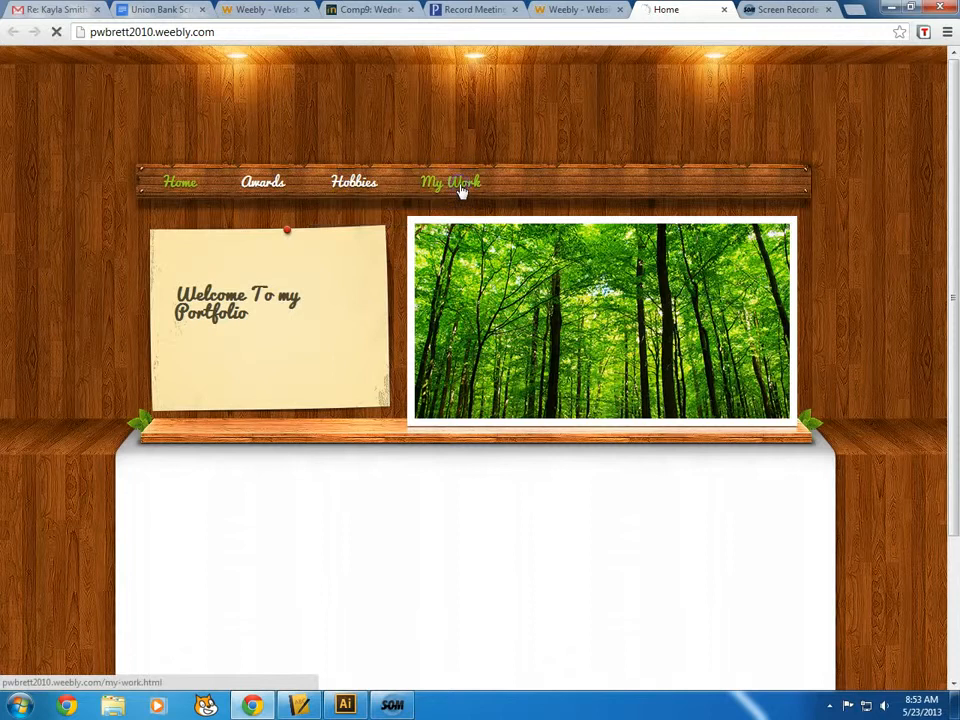
{"action": "scroll", "coordinate": [503, 300], "scroll_direction": "down", "scroll_amount": 3}
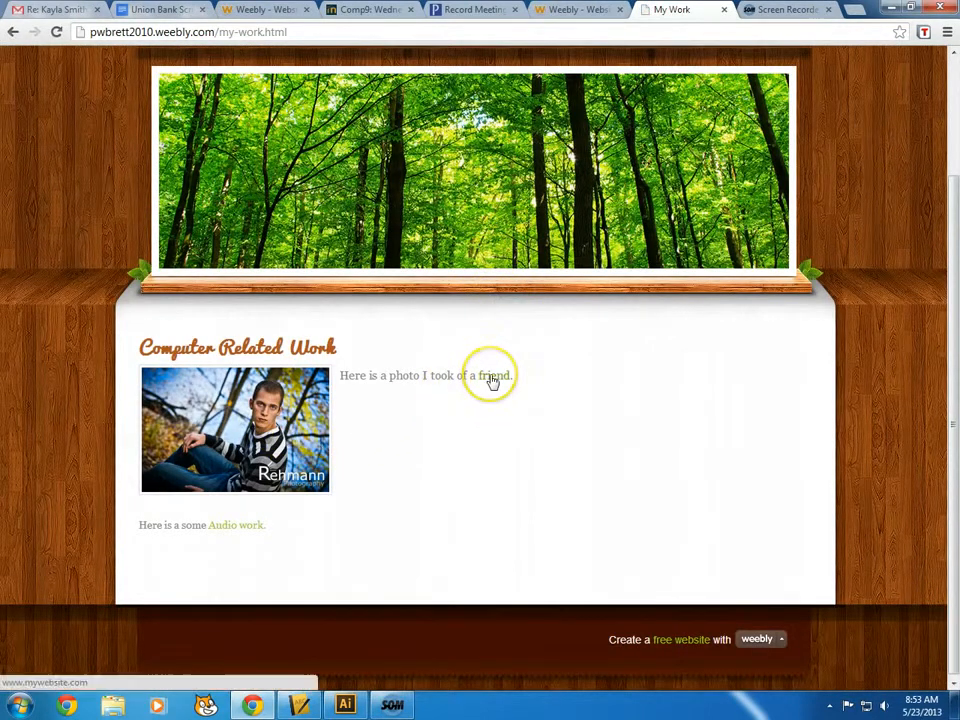
{"action": "left_click", "coordinate": [286, 376]}
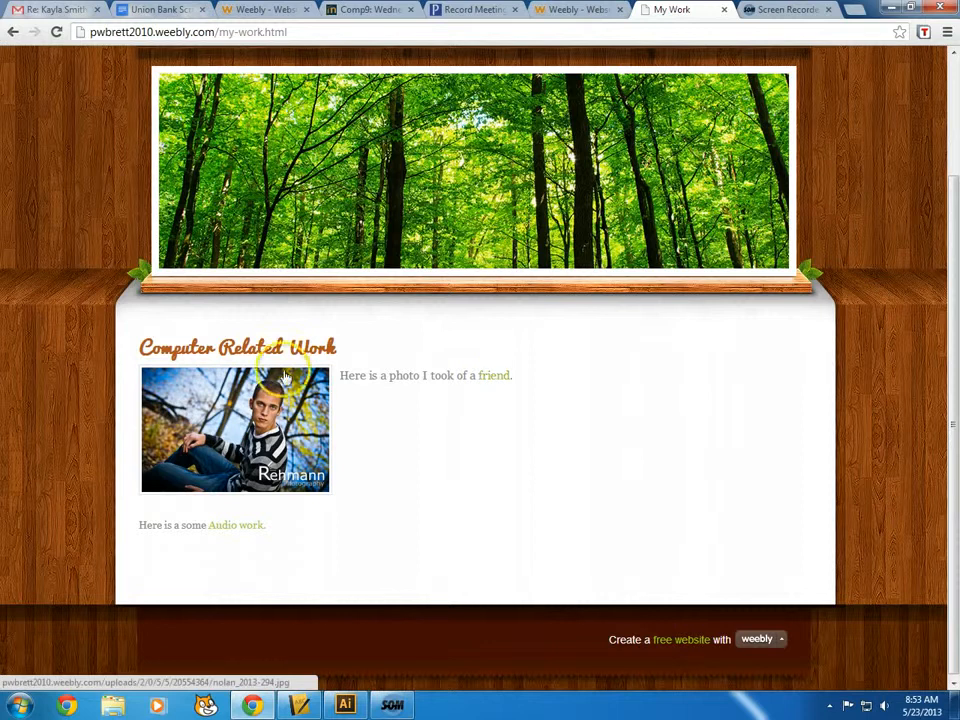
{"action": "left_click", "coordinate": [212, 413]}
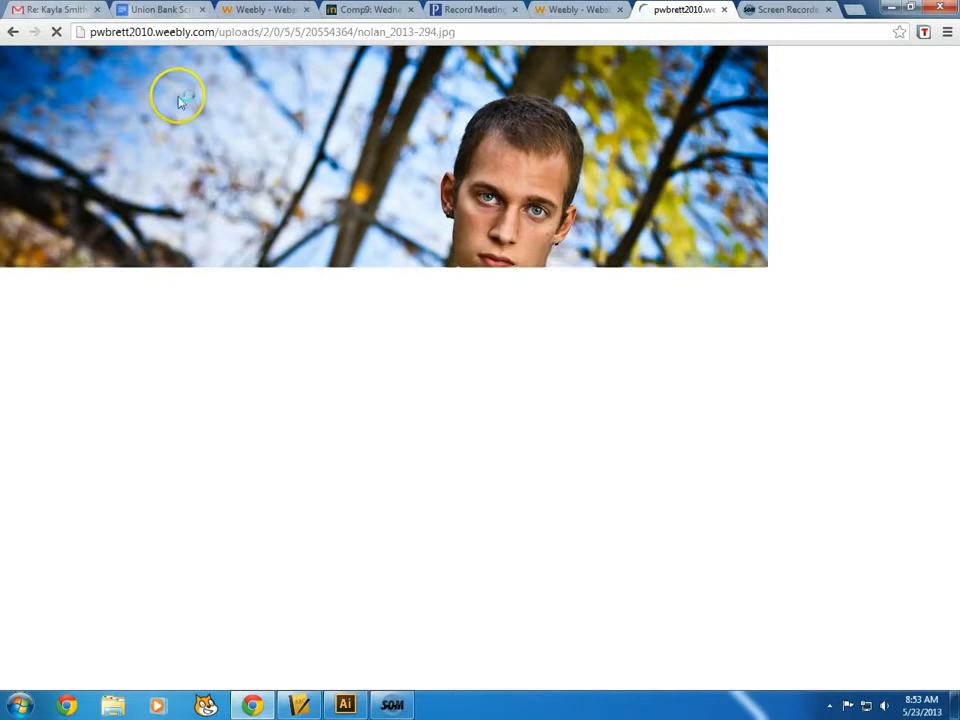
{"action": "left_click", "coordinate": [12, 33]}
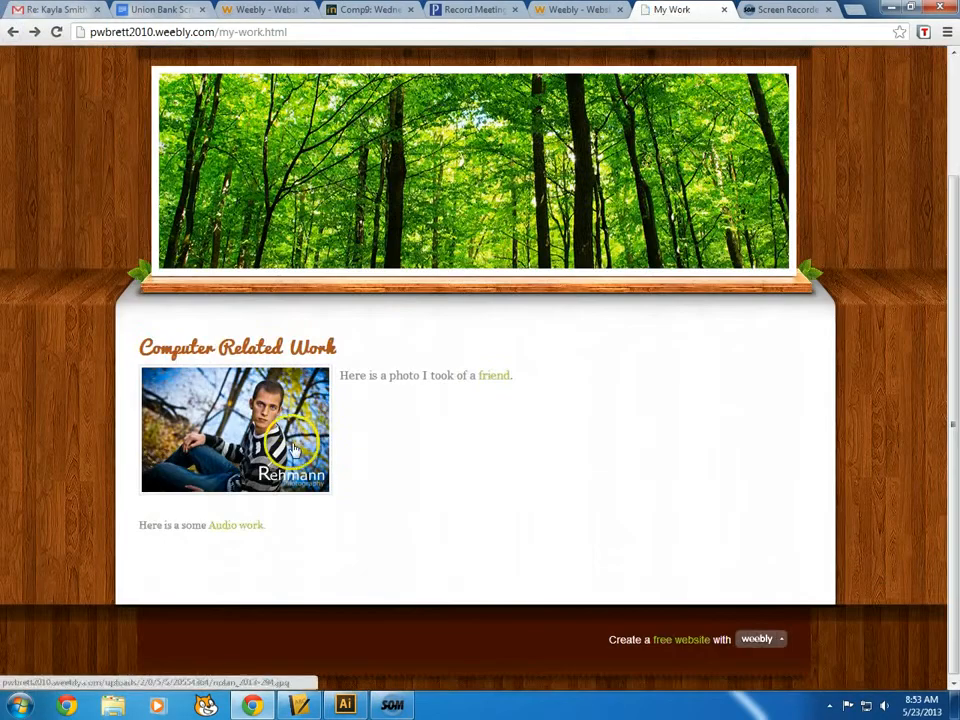
Test the Audio work link, close its page, and return to the Weebly editor
{"action": "left_click", "coordinate": [242, 530]}
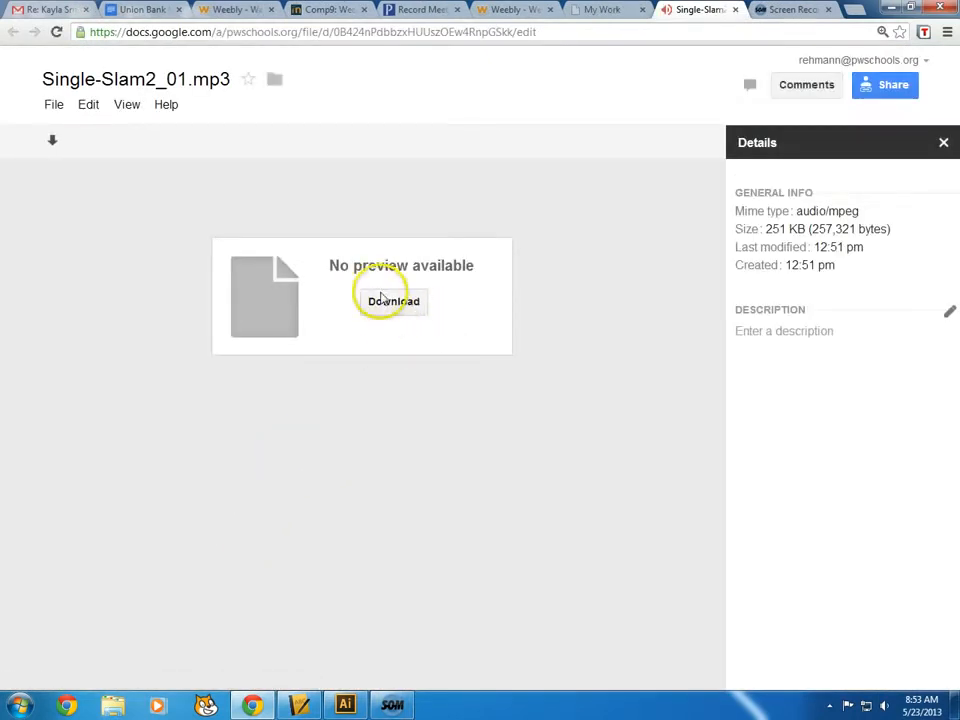
{"action": "left_click", "coordinate": [735, 10]}
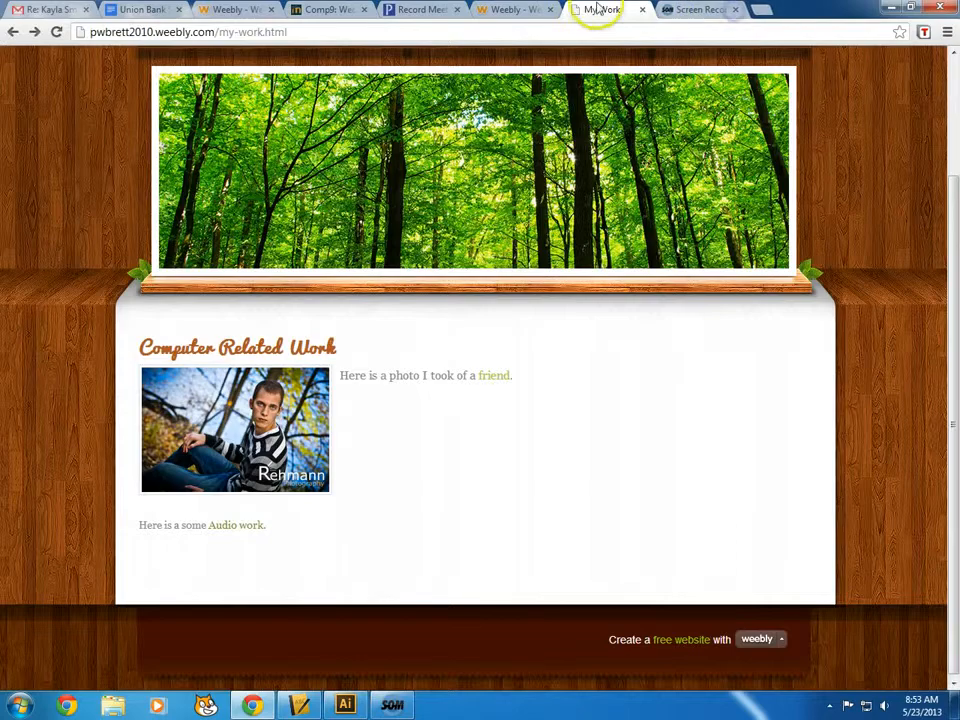
{"action": "left_click", "coordinate": [566, 15]}
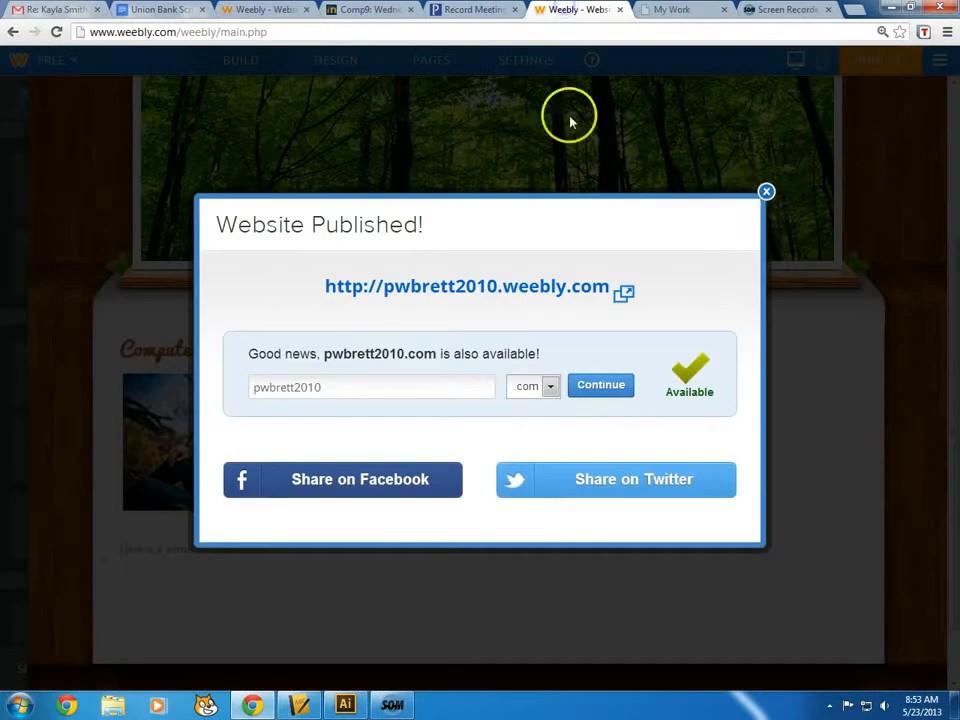
Un-publish the site from Settings > Archive/Un-publish, confirm it, and close Settings
{"action": "left_click", "coordinate": [766, 193]}
{"action": "scroll", "coordinate": [381, 313], "scroll_direction": "up", "scroll_amount": 3}
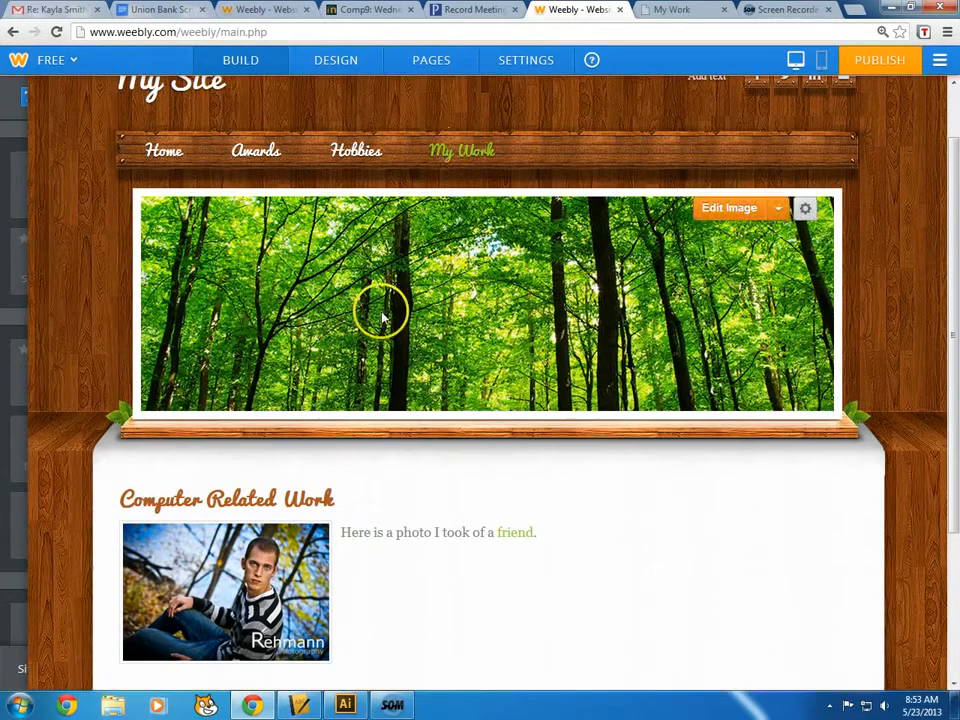
{"action": "left_click", "coordinate": [510, 60]}
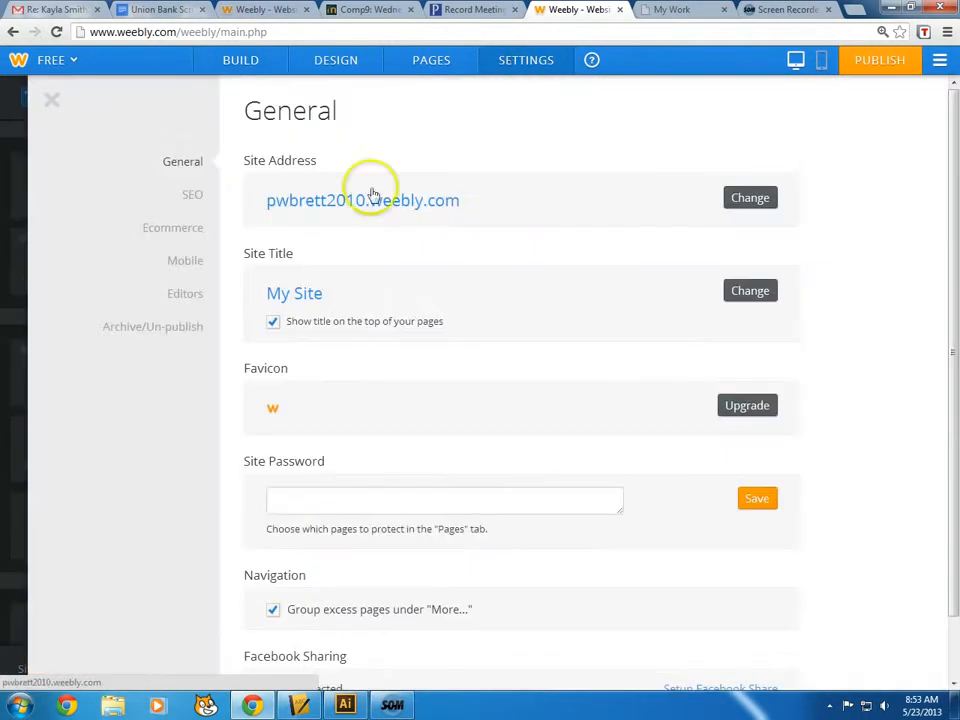
{"action": "scroll", "coordinate": [184, 281], "scroll_direction": "down", "scroll_amount": 1}
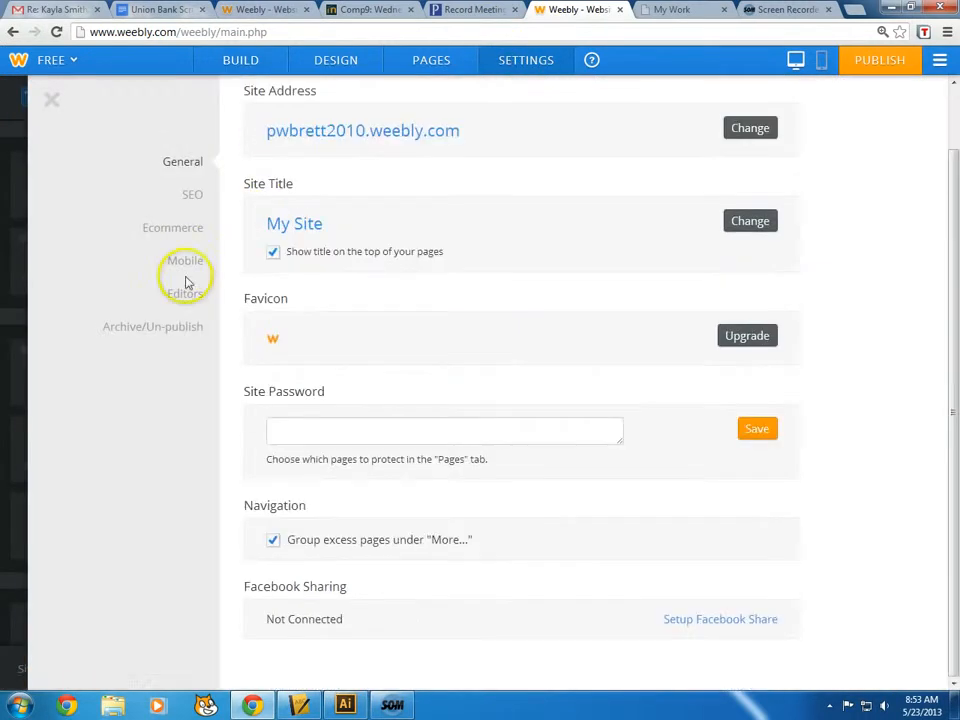
{"action": "left_click", "coordinate": [171, 334]}
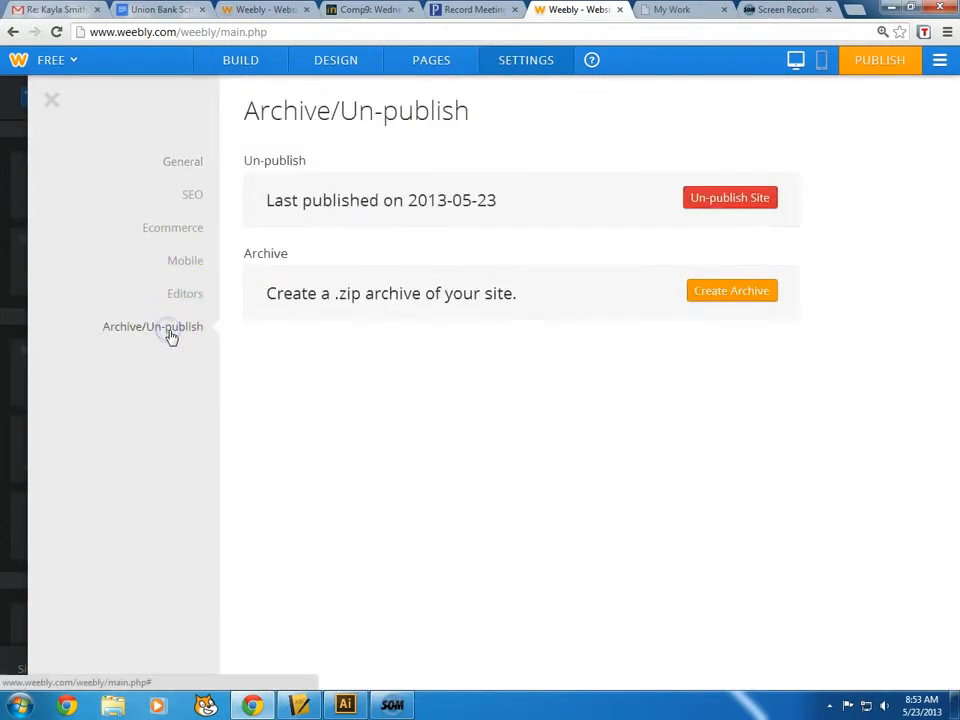
{"action": "left_click", "coordinate": [715, 199]}
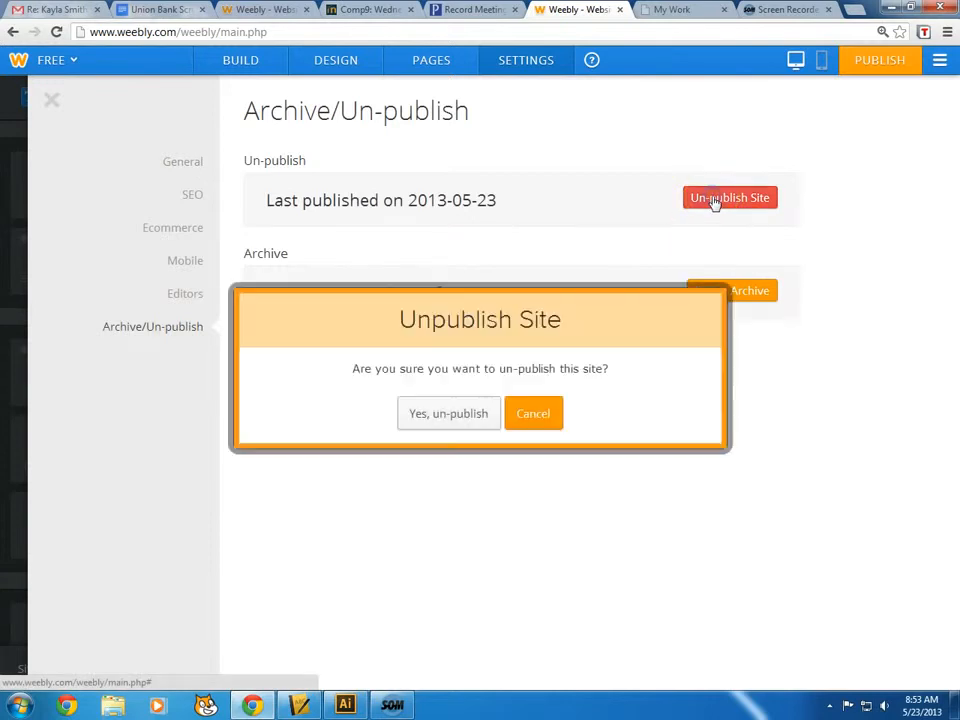
{"action": "left_click", "coordinate": [463, 418]}
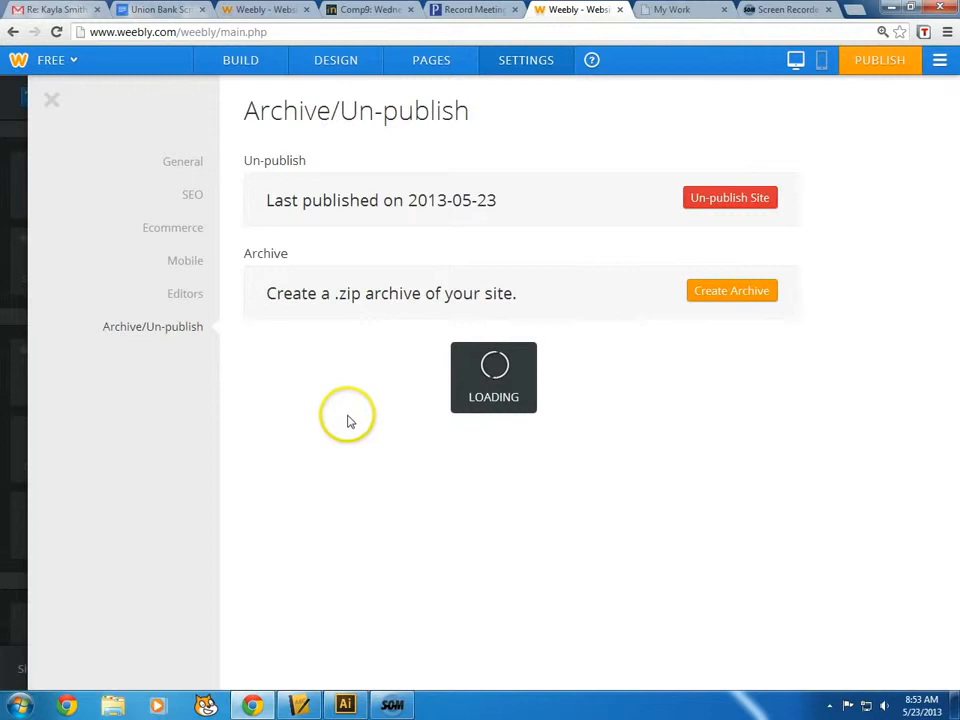
{"action": "left_click", "coordinate": [48, 104]}
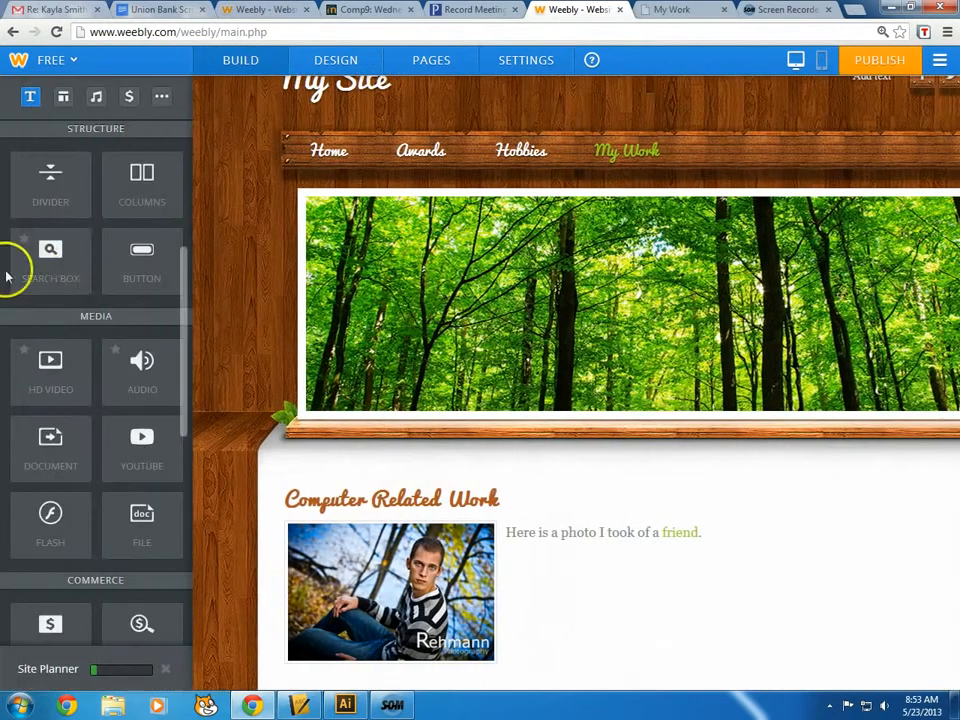
{"action": "left_click_drag", "start_coordinate": [184, 272], "coordinate": [180, 161]}
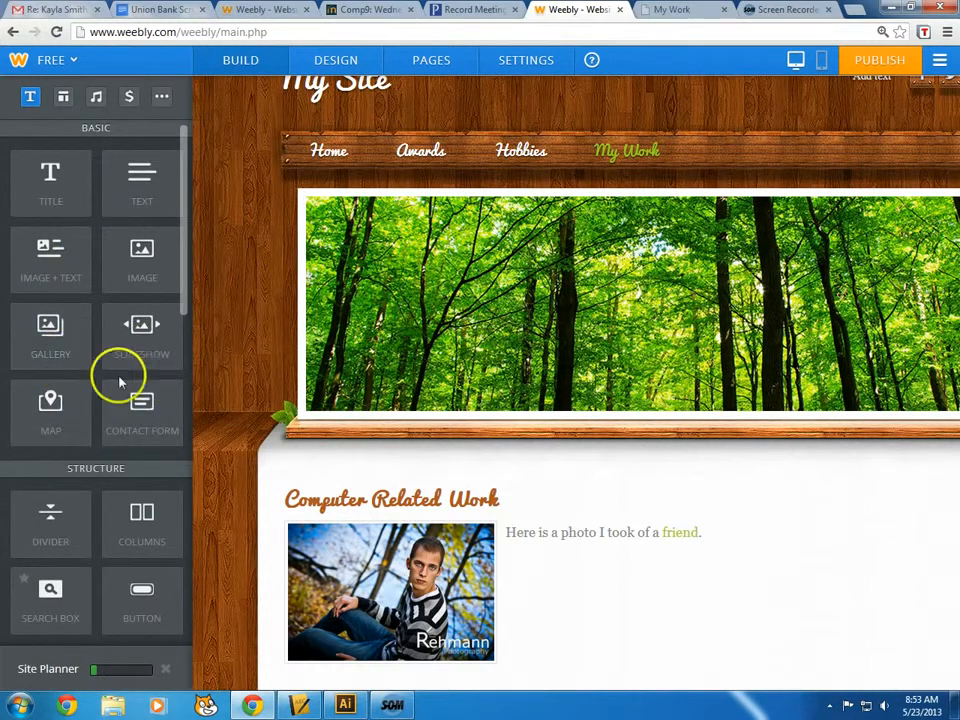
{"action": "scroll", "coordinate": [139, 386], "scroll_direction": "down", "scroll_amount": 2}
{"action": "scroll", "coordinate": [137, 391], "scroll_direction": "down", "scroll_amount": 2}
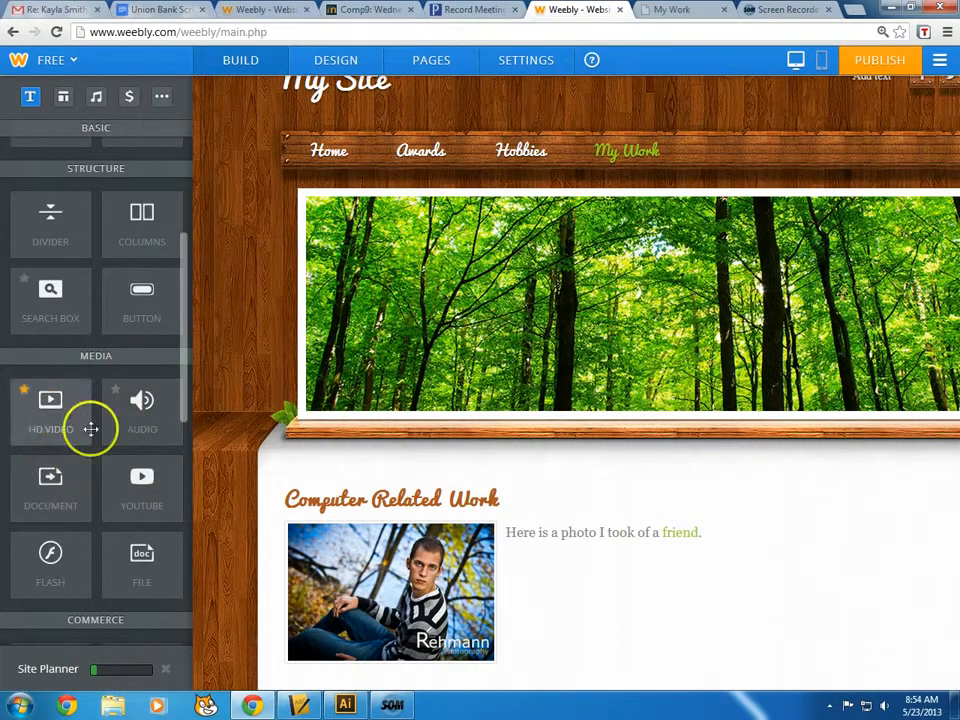
{"action": "scroll", "coordinate": [157, 487], "scroll_direction": "down", "scroll_amount": 2}
{"action": "scroll", "coordinate": [600, 508], "scroll_direction": "down", "scroll_amount": 4}
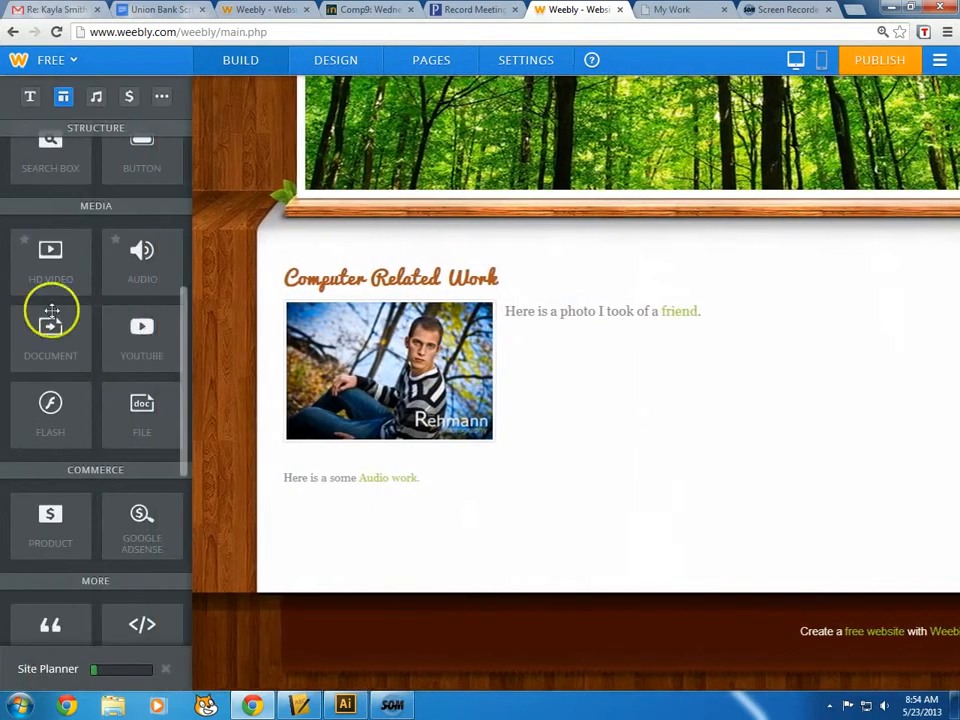
{"action": "left_click_drag", "start_coordinate": [141, 332], "coordinate": [320, 545]}
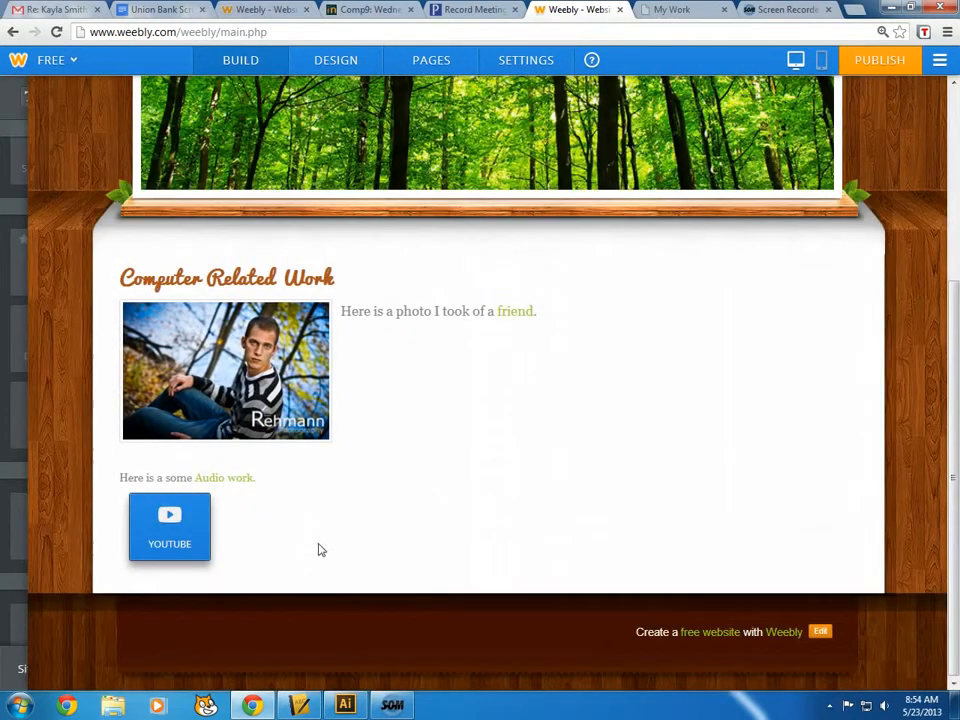
{"action": "scroll", "coordinate": [405, 514], "scroll_direction": "down", "scroll_amount": 2}
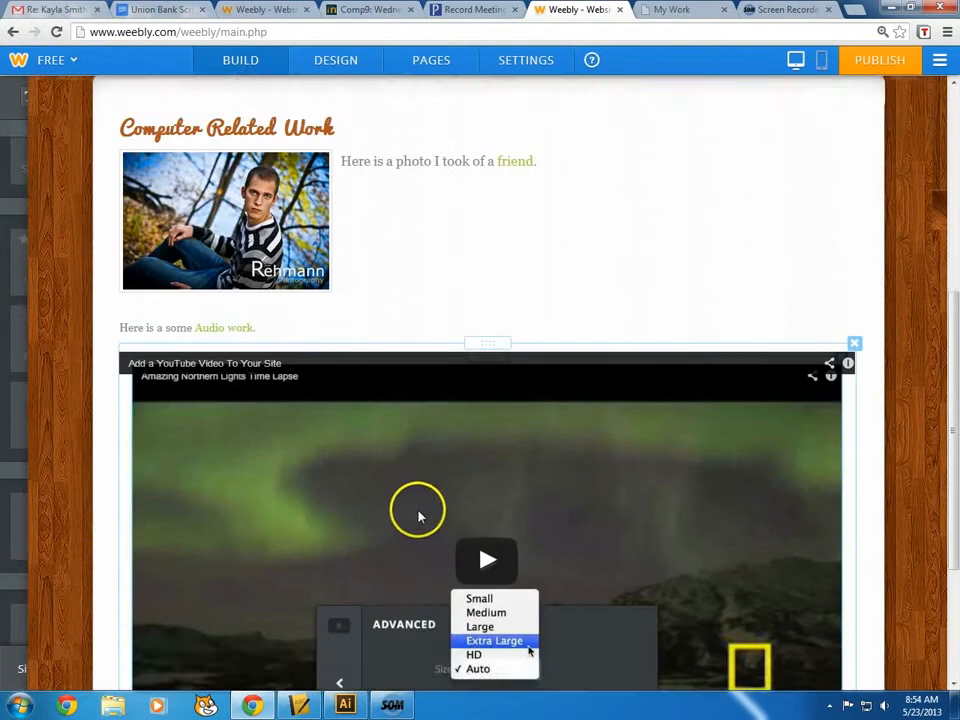
{"action": "scroll", "coordinate": [419, 515], "scroll_direction": "down", "scroll_amount": 2}
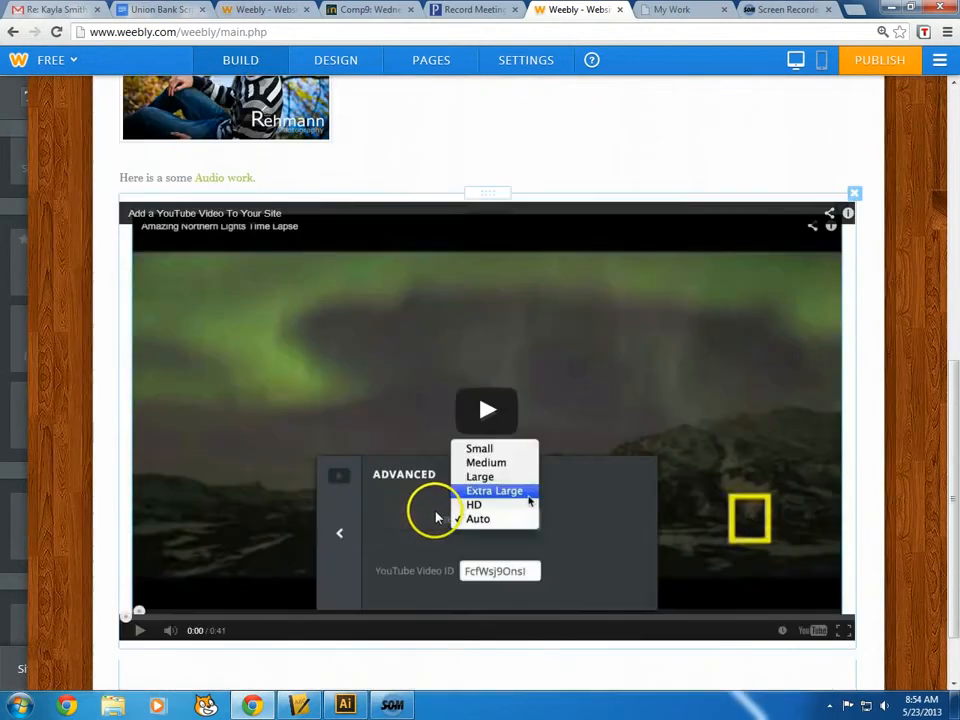
{"action": "left_click", "coordinate": [506, 332]}
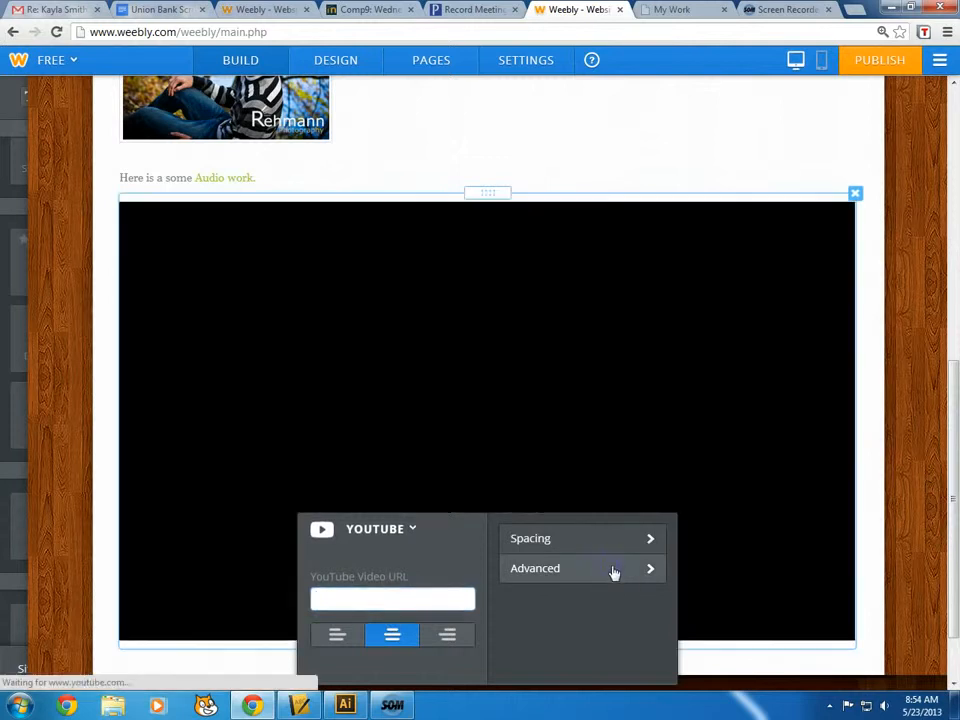
{"action": "left_click", "coordinate": [613, 570]}
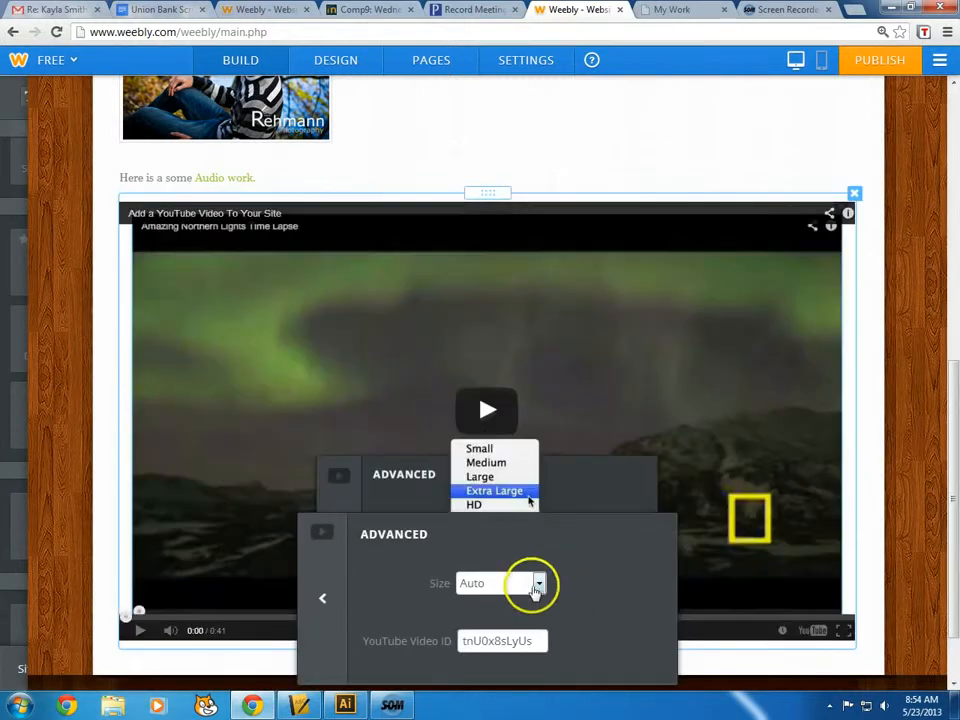
{"action": "left_click", "coordinate": [540, 584]}
{"action": "scroll", "coordinate": [537, 587], "scroll_direction": "down", "scroll_amount": 1}
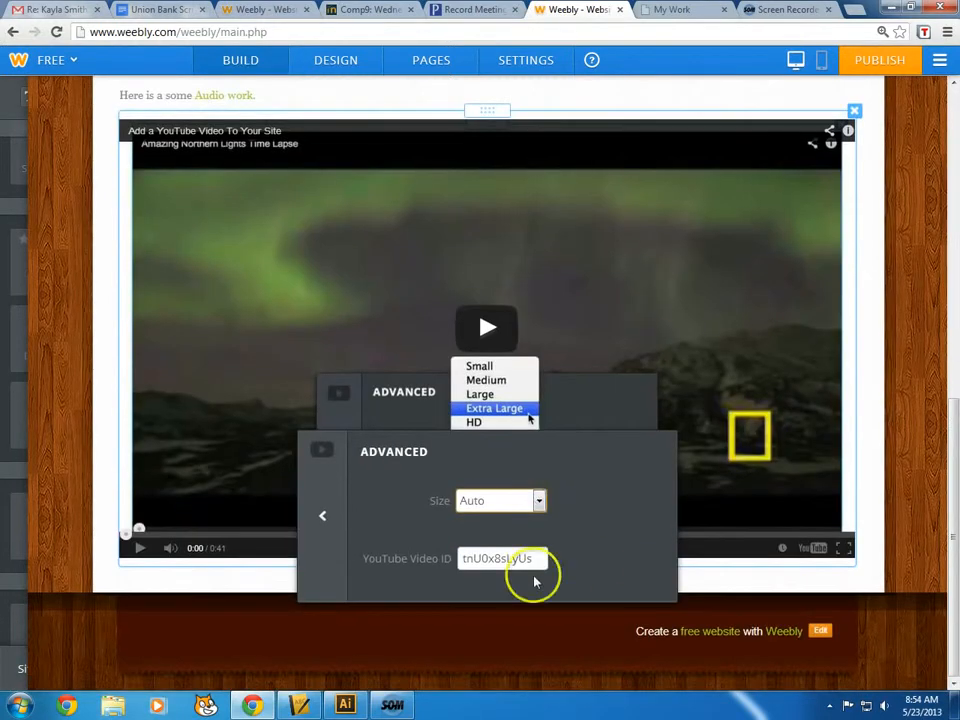
{"action": "left_click", "coordinate": [537, 503]}
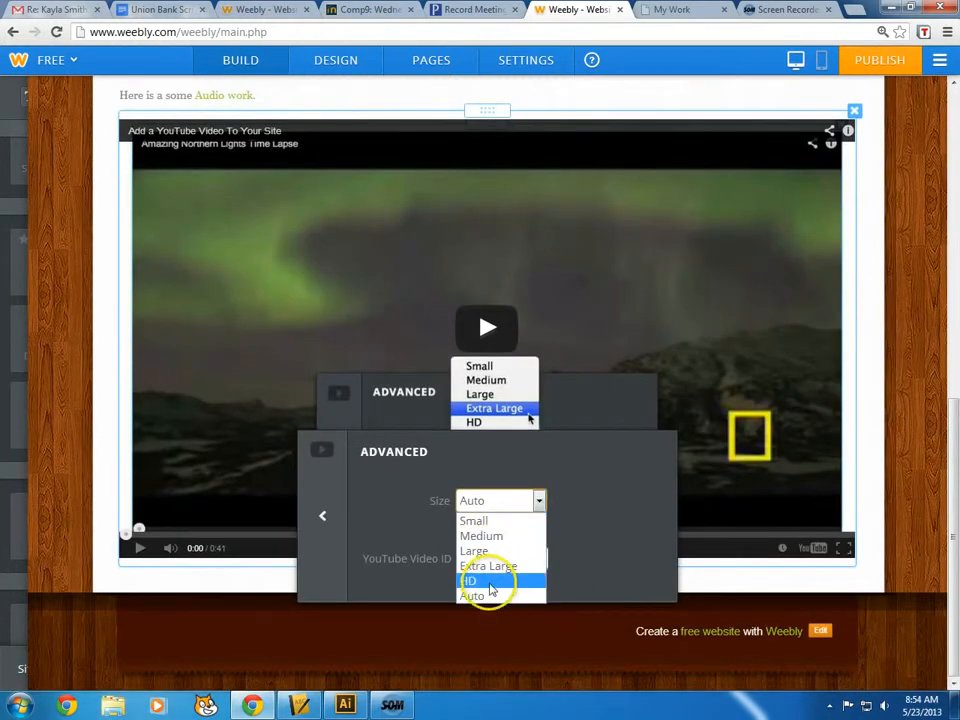
{"action": "left_click", "coordinate": [491, 582]}
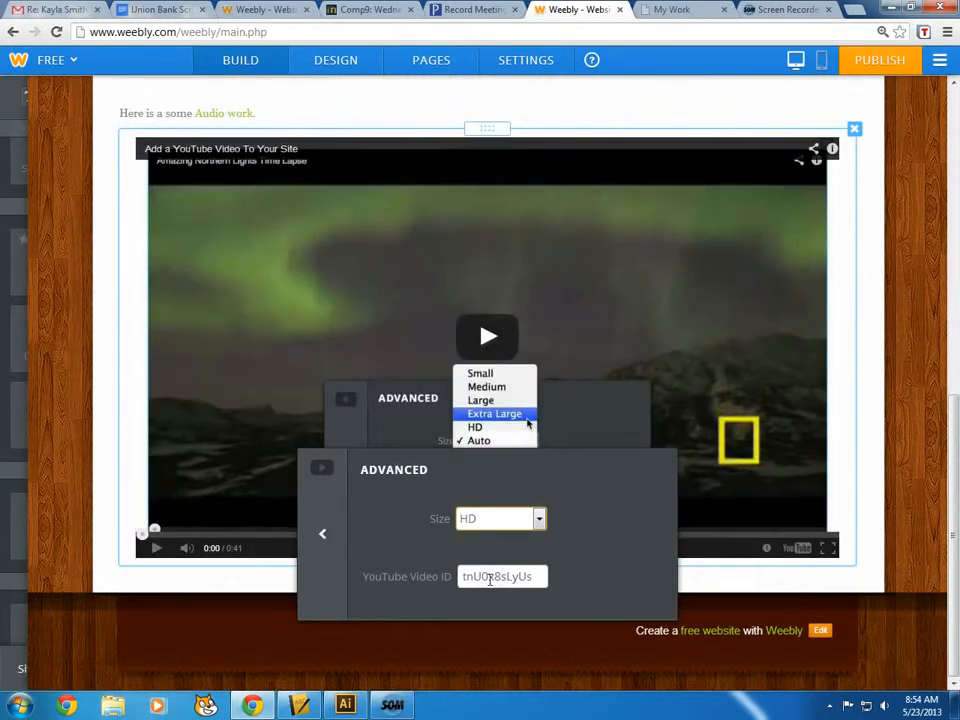
{"action": "left_click", "coordinate": [304, 546]}
{"action": "left_click", "coordinate": [190, 340]}
{"action": "left_click", "coordinate": [86, 261]}
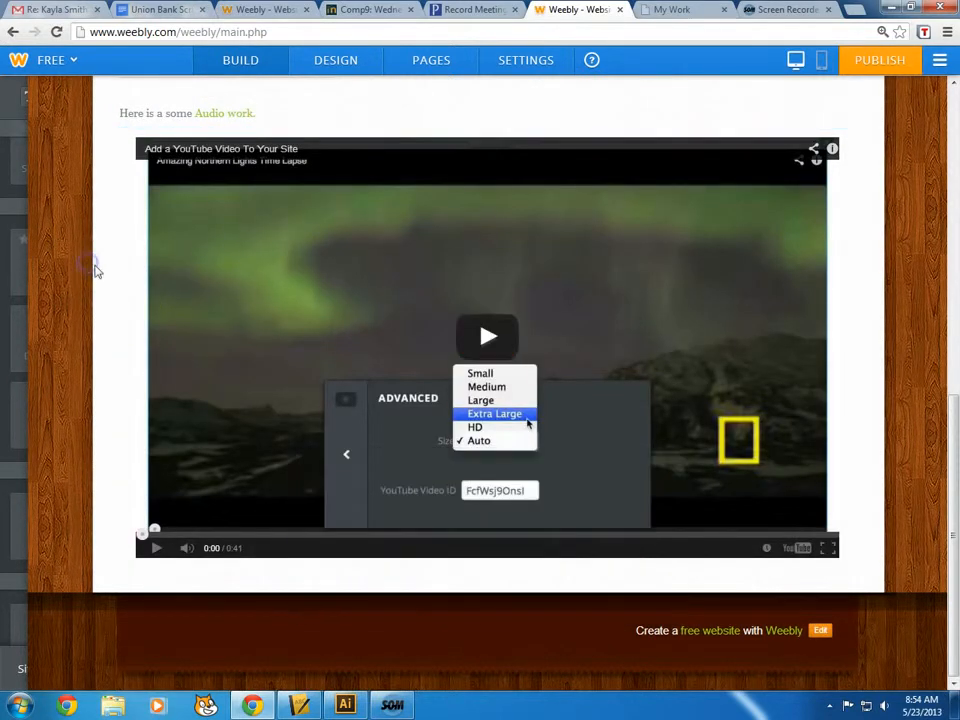
{"action": "left_click", "coordinate": [693, 322]}
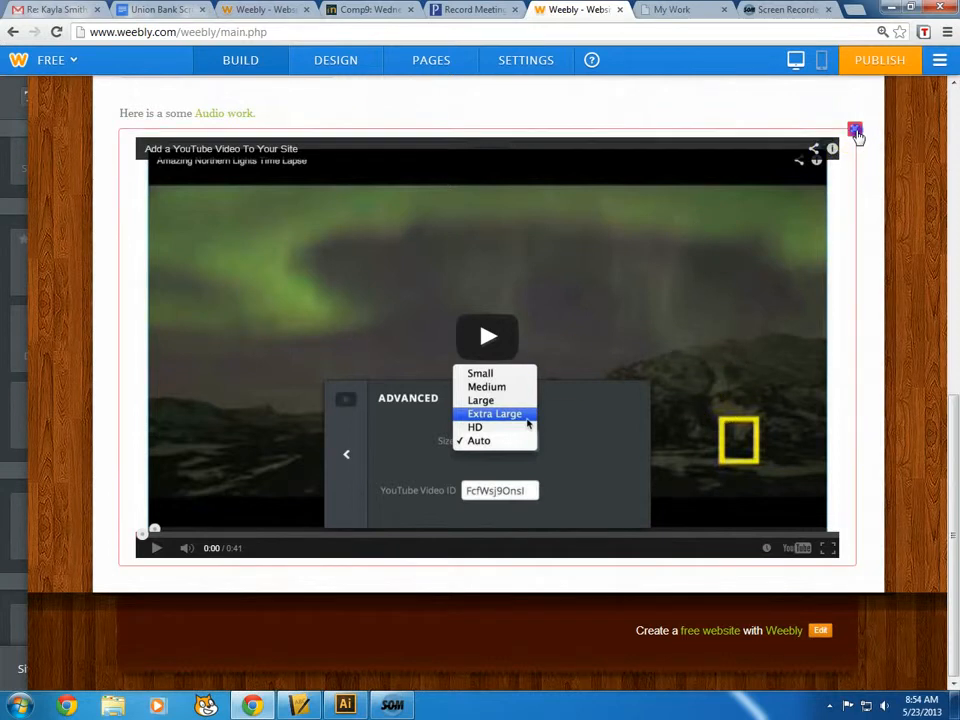
{"action": "left_click", "coordinate": [856, 133]}
{"action": "left_click", "coordinate": [821, 208]}
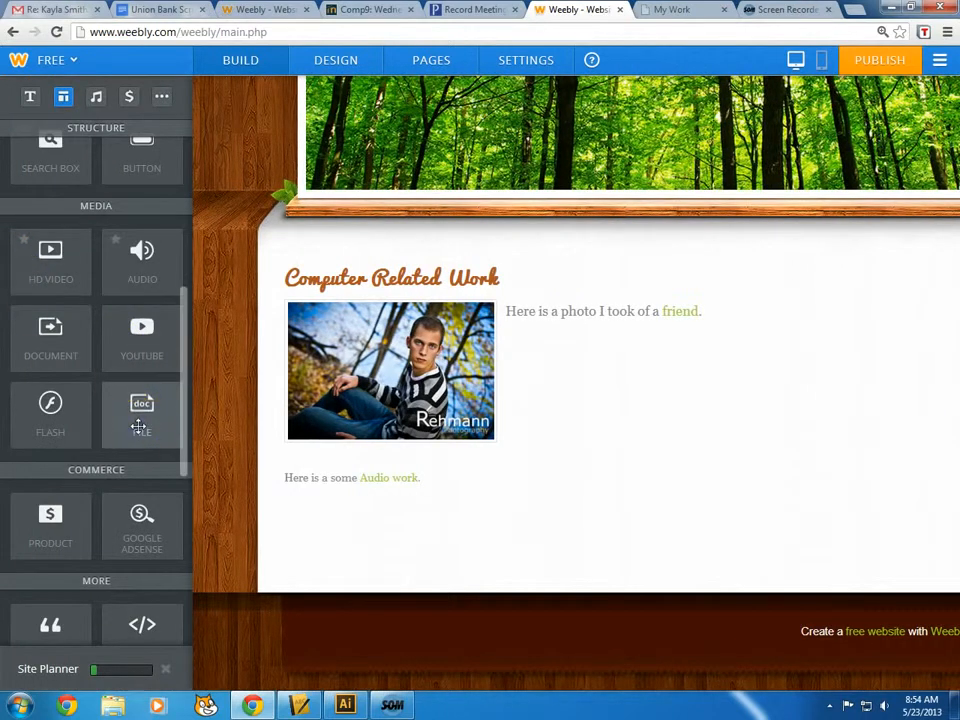
Drag an Embed Code element from MORE to just below 'Audio work.'
{"action": "scroll", "coordinate": [139, 427], "scroll_direction": "down", "scroll_amount": 4}
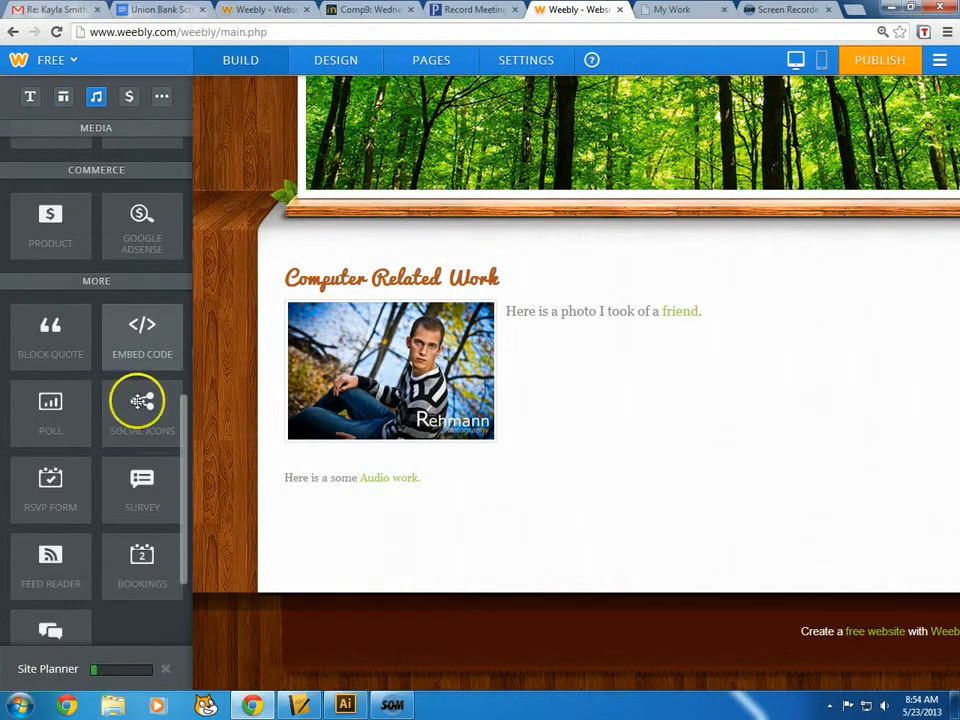
{"action": "scroll", "coordinate": [131, 353], "scroll_direction": "down", "scroll_amount": 2}
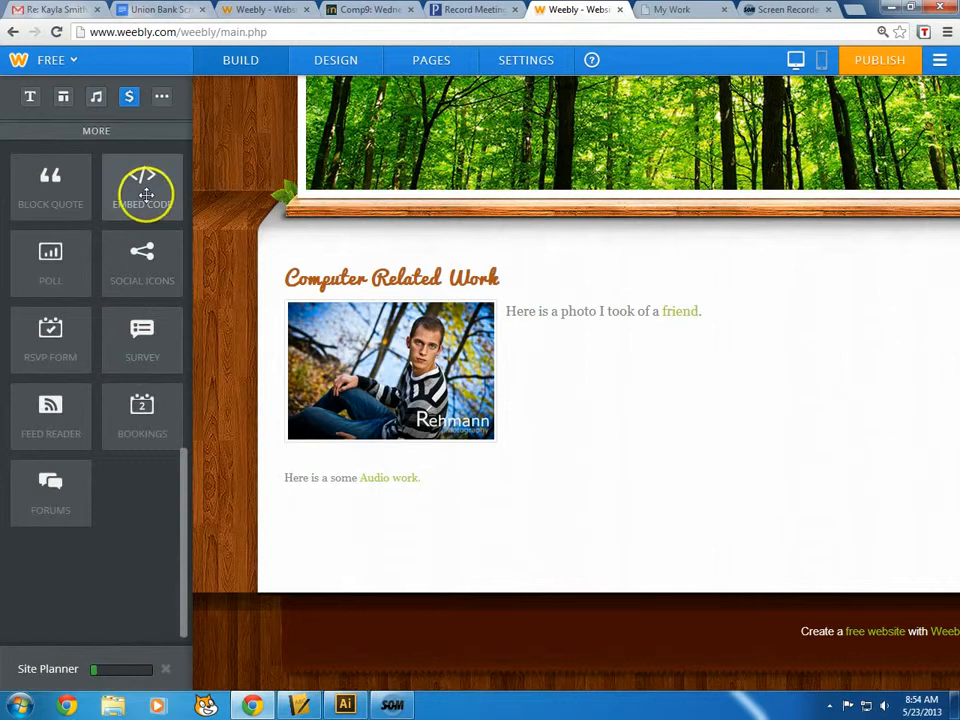
{"action": "left_click_drag", "start_coordinate": [146, 195], "coordinate": [268, 568]}
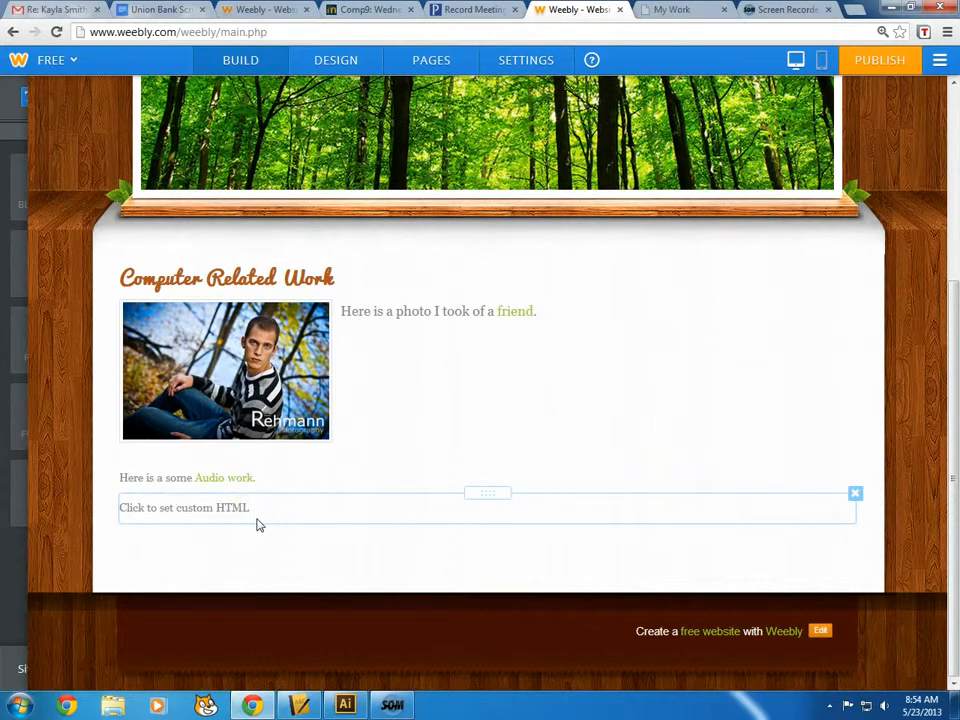
{"action": "left_click", "coordinate": [255, 520]}
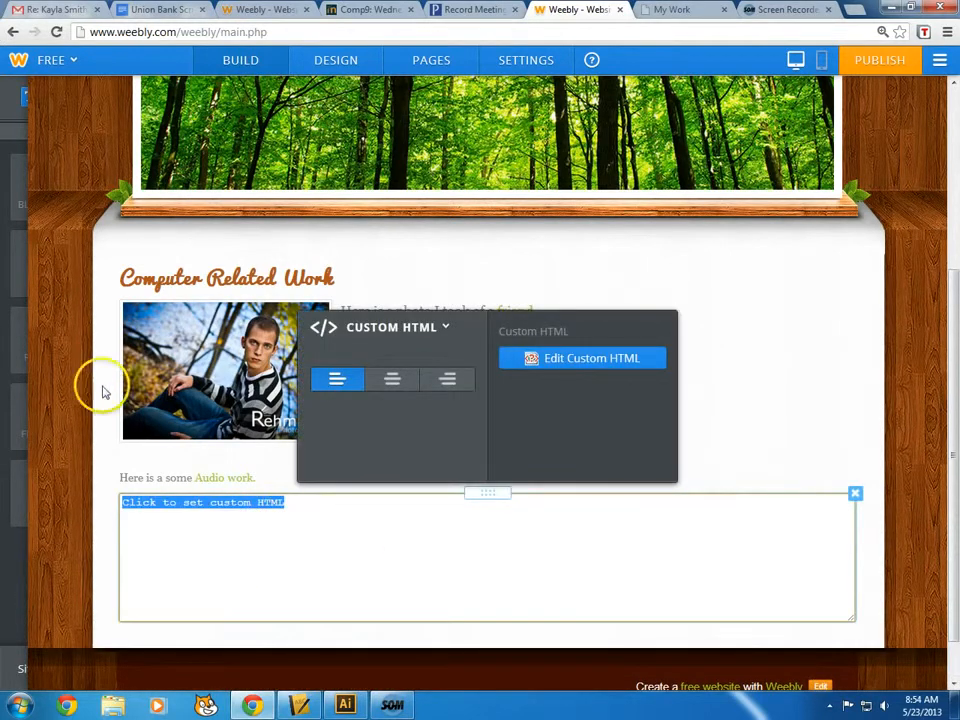
{"action": "left_click", "coordinate": [25, 285]}
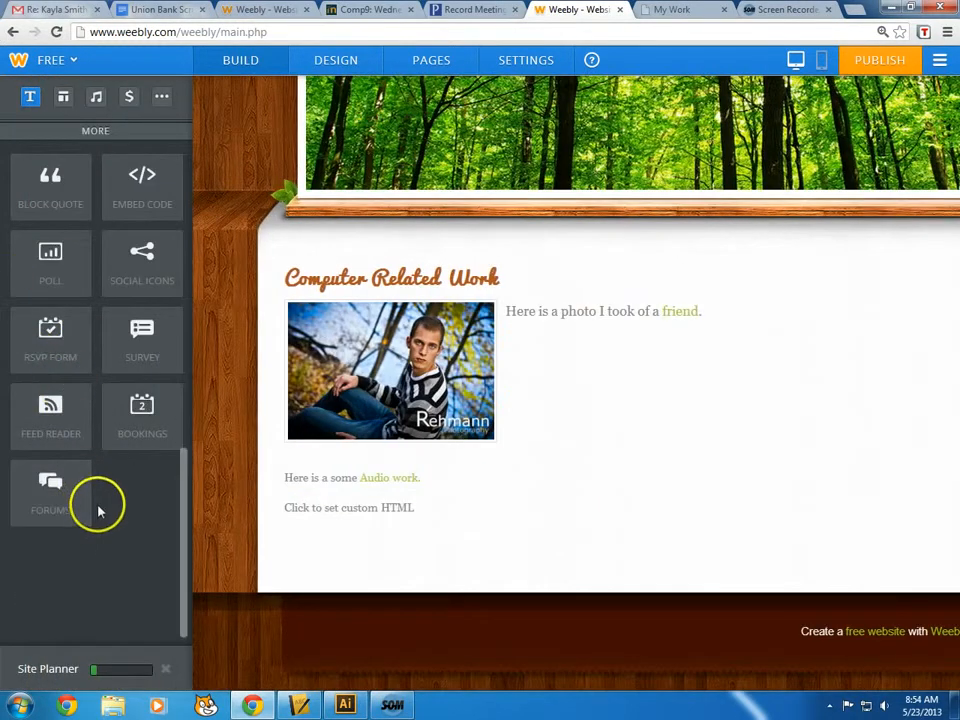
{"action": "scroll", "coordinate": [100, 508], "scroll_direction": "down", "scroll_amount": 1}
Go to YouTube and open the Kid President video
{"action": "left_click", "coordinate": [780, 10]}
{"action": "left_click", "coordinate": [689, 12]}
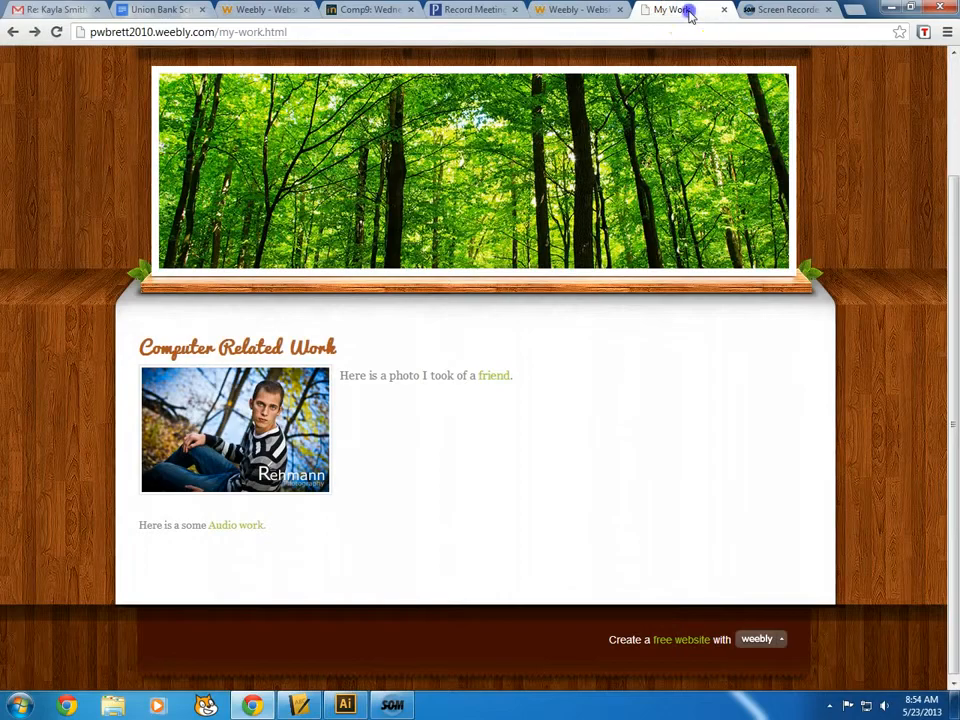
{"action": "left_click", "coordinate": [662, 32]}
{"action": "type", "text": "youtube.com"}
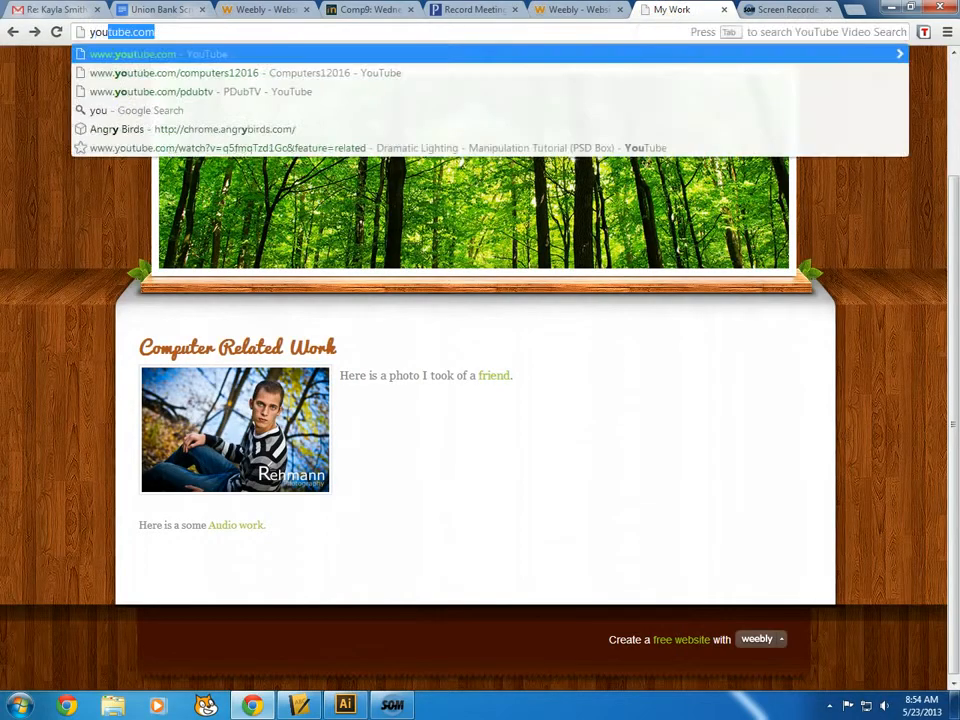
{"action": "key", "text": "Return"}
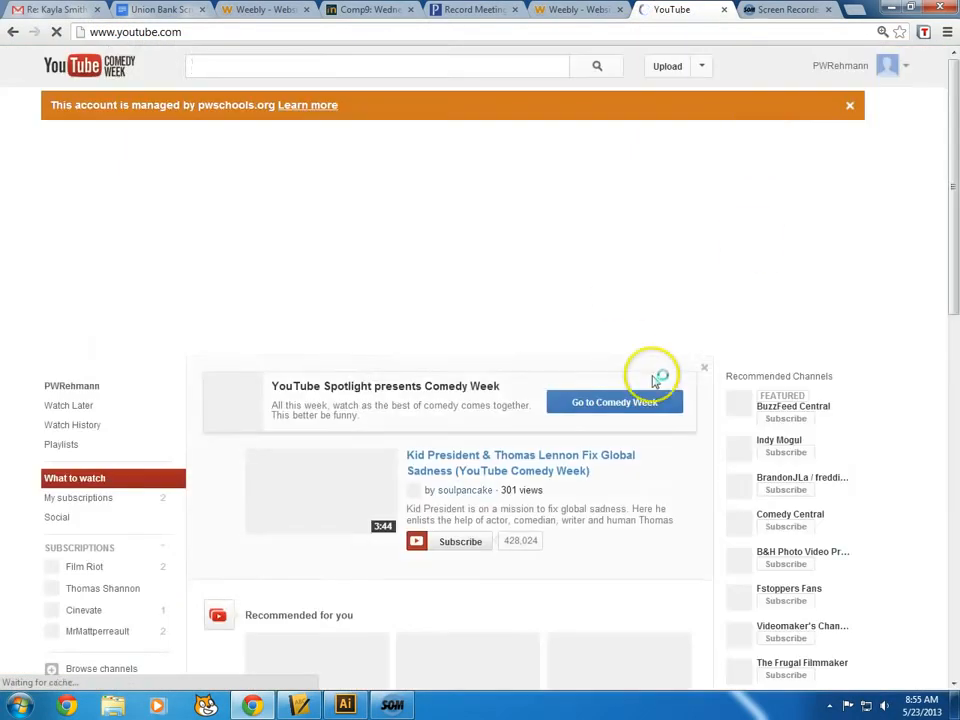
{"action": "left_click", "coordinate": [476, 471]}
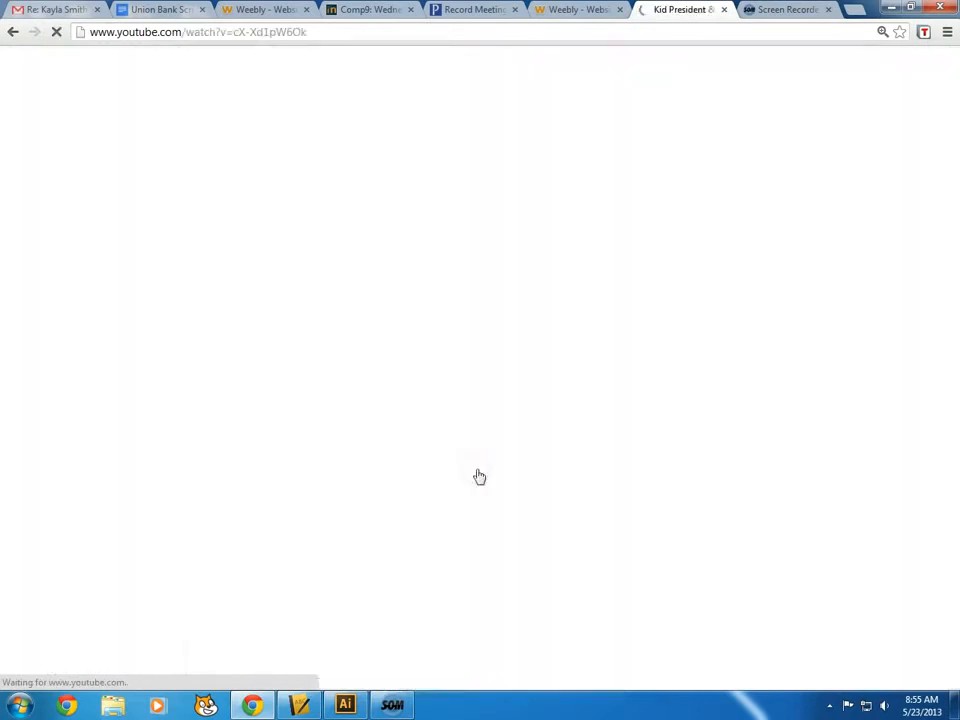
Select the 853 × 480 embed code under Share > Embed, then return to Weebly
{"action": "scroll", "coordinate": [507, 447], "scroll_direction": "down", "scroll_amount": 3}
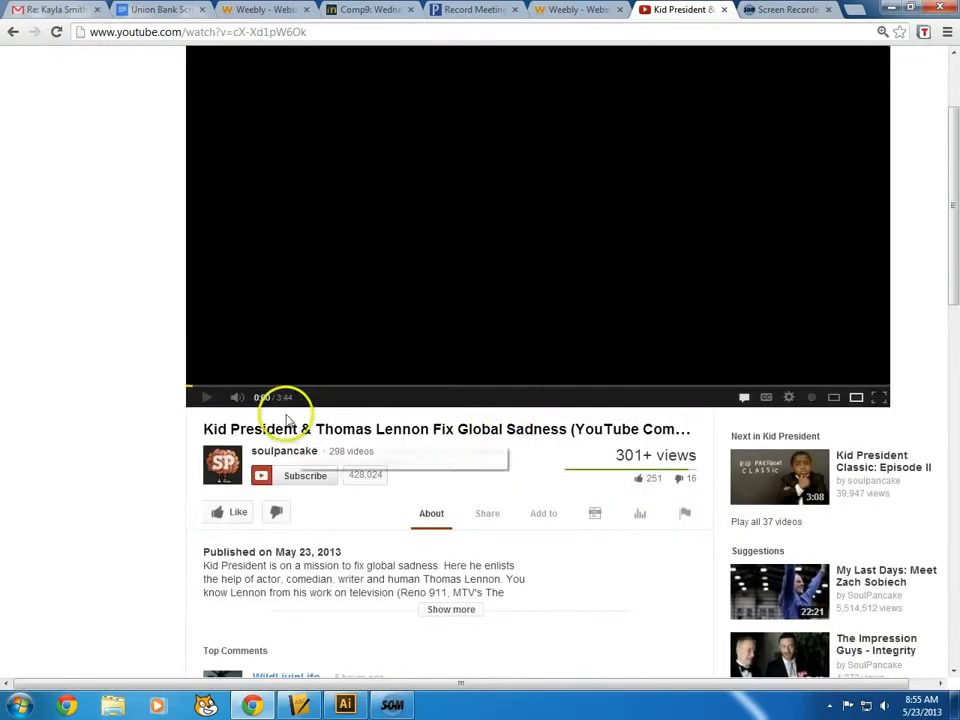
{"action": "scroll", "coordinate": [411, 467], "scroll_direction": "down", "scroll_amount": 3}
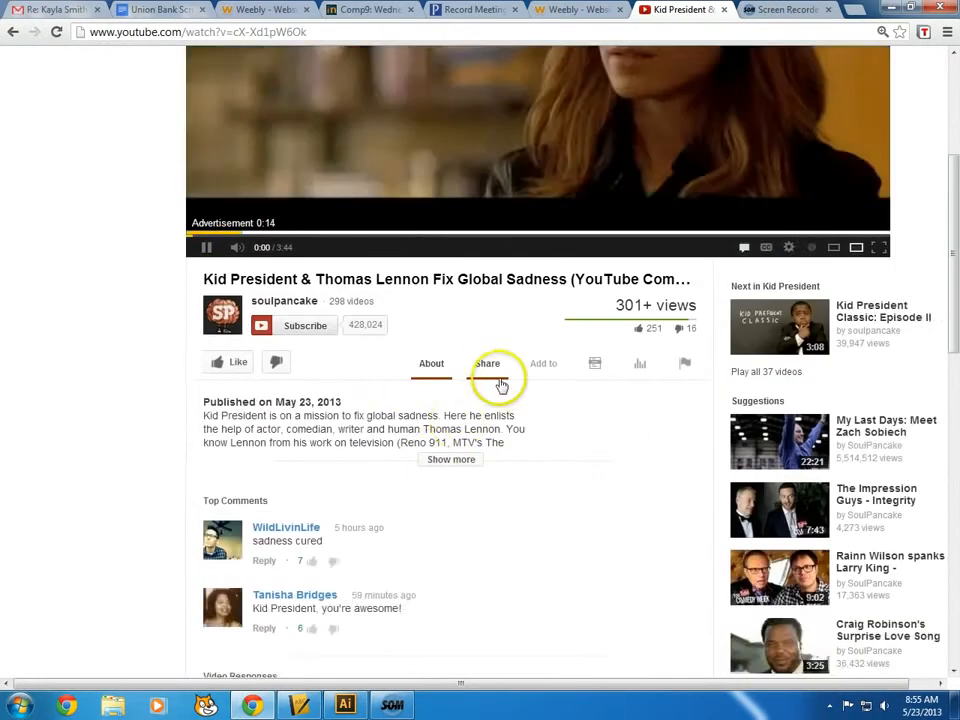
{"action": "left_click", "coordinate": [491, 368]}
{"action": "scroll", "coordinate": [488, 380], "scroll_direction": "down", "scroll_amount": 2}
{"action": "scroll", "coordinate": [485, 387], "scroll_direction": "down", "scroll_amount": 2}
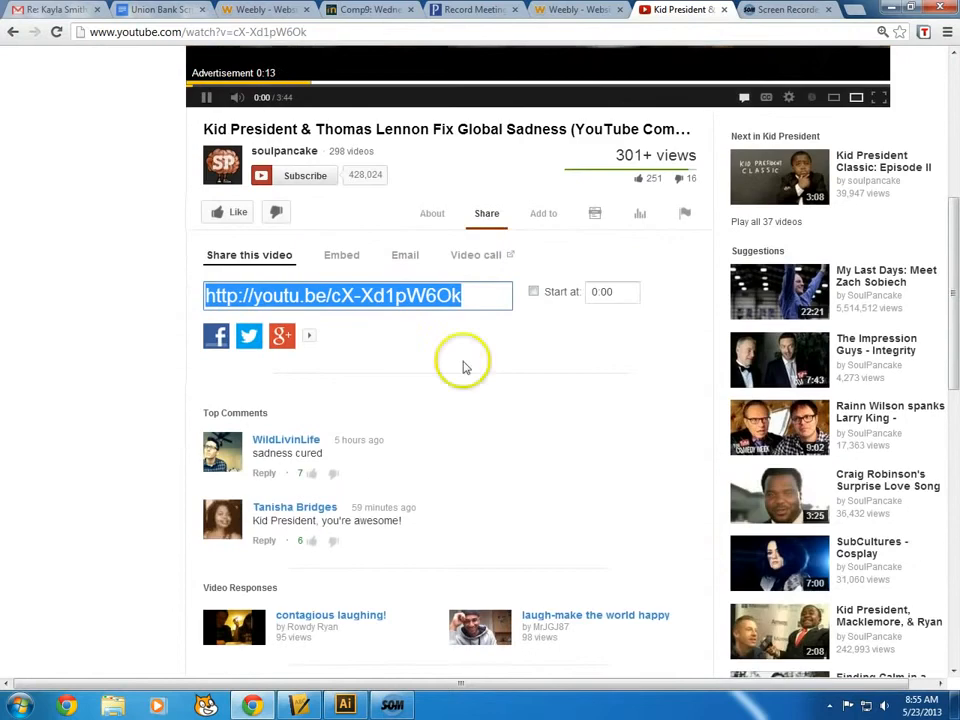
{"action": "left_click", "coordinate": [346, 256]}
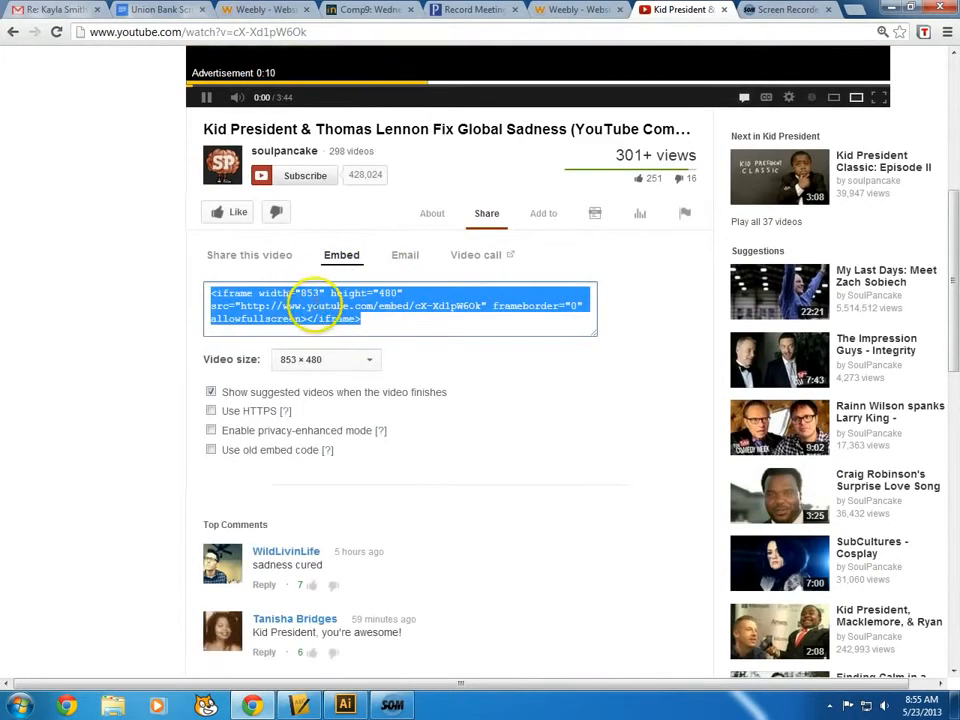
{"action": "left_click", "coordinate": [345, 360]}
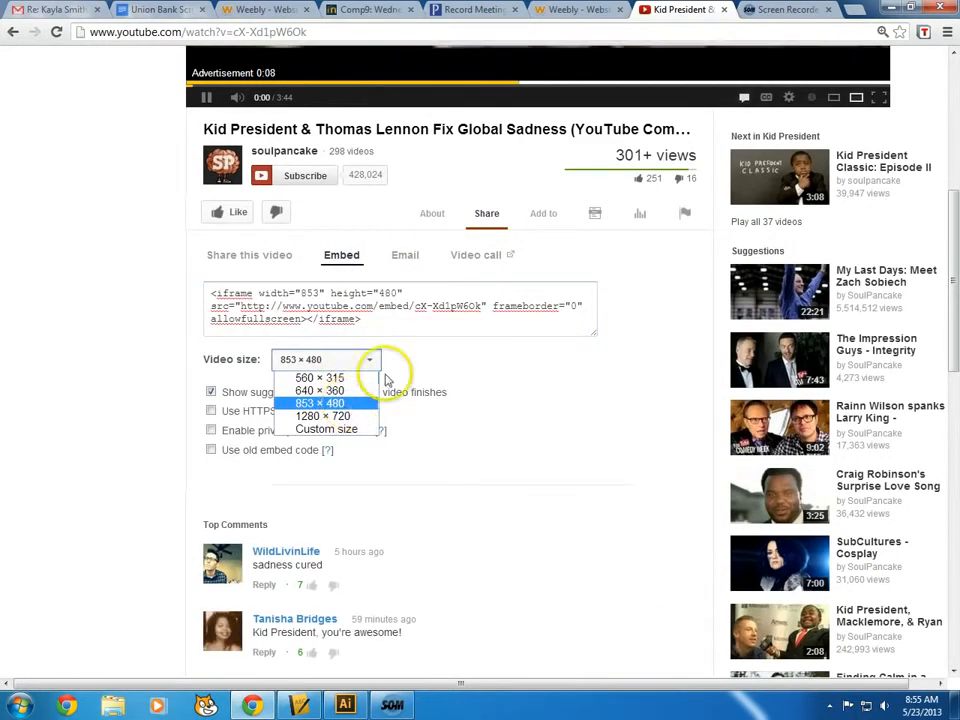
{"action": "left_click", "coordinate": [438, 325]}
{"action": "left_click", "coordinate": [438, 325]}
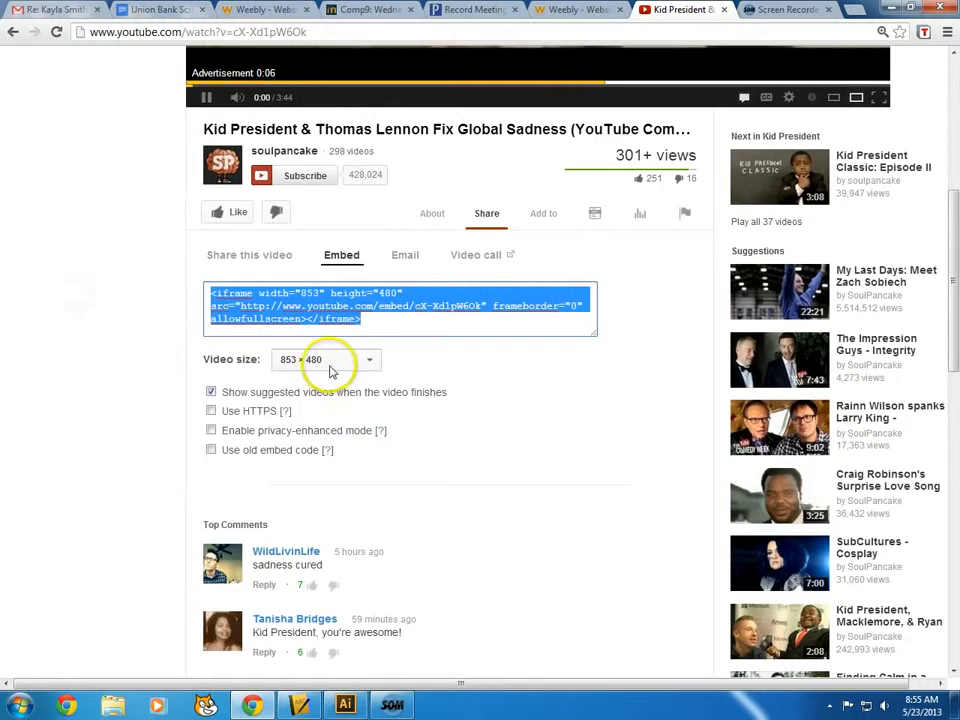
{"action": "left_click", "coordinate": [724, 9]}
{"action": "left_click", "coordinate": [561, 10]}
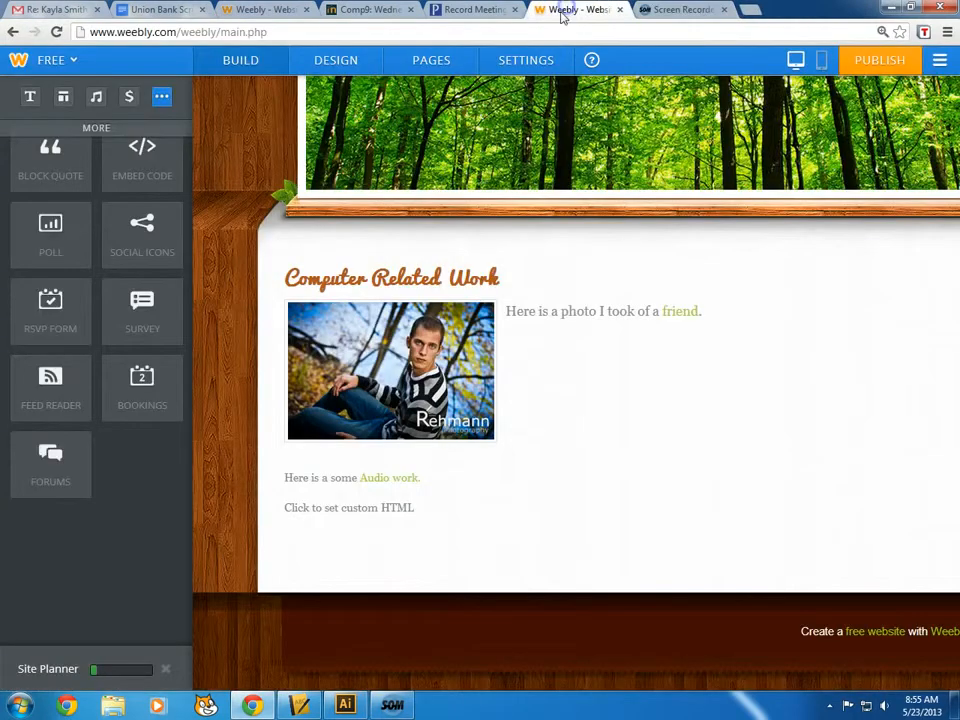
Paste the Kid President iframe code into the Custom HTML block so the video renders
{"action": "left_click", "coordinate": [373, 526]}
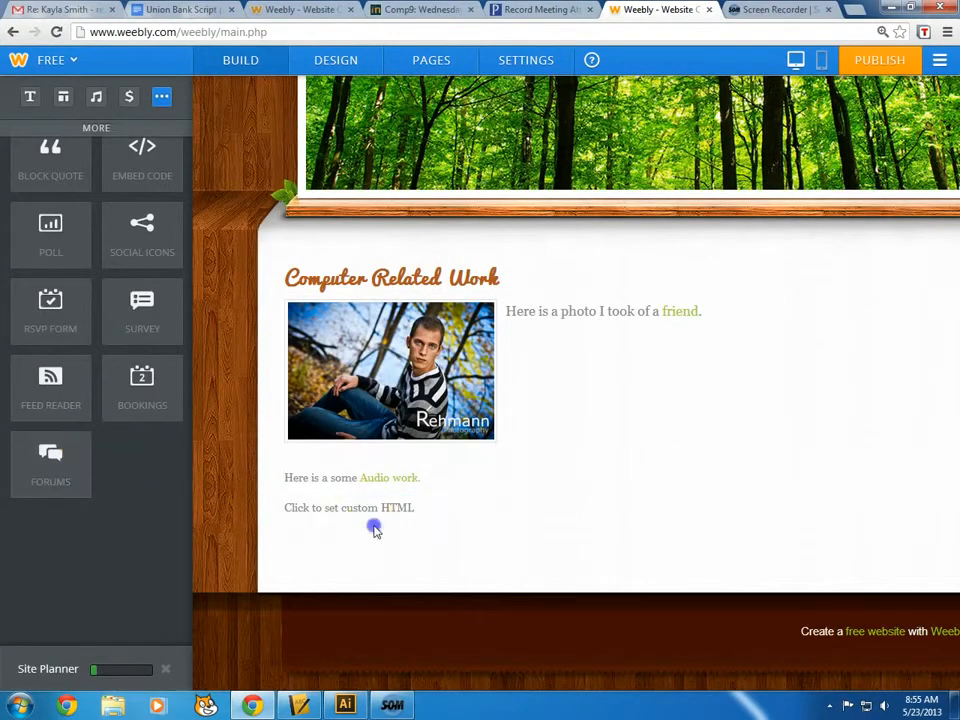
{"action": "left_click", "coordinate": [128, 507]}
{"action": "type", "text": "<iframe width=\"853\" height=\"480\" src=\"http://www.youtube.com/embed/cX-Xd1pW60k\" frameborder=\"0\" allowfullscreen></iframe>"}
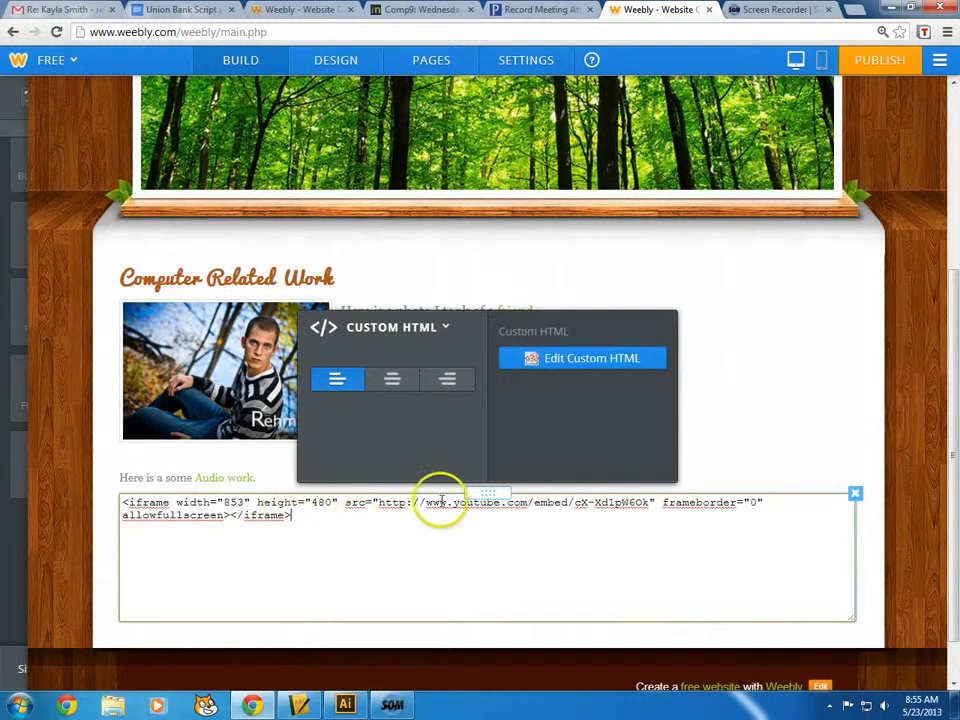
{"action": "left_click", "coordinate": [893, 359]}
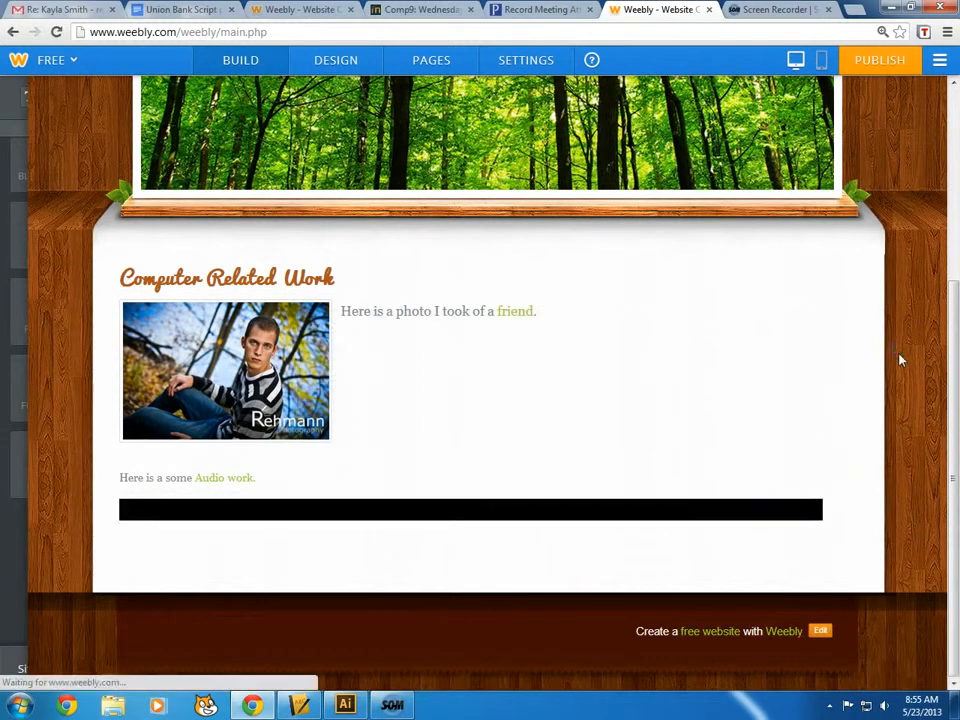
{"action": "scroll", "coordinate": [456, 508], "scroll_direction": "down", "scroll_amount": 3}
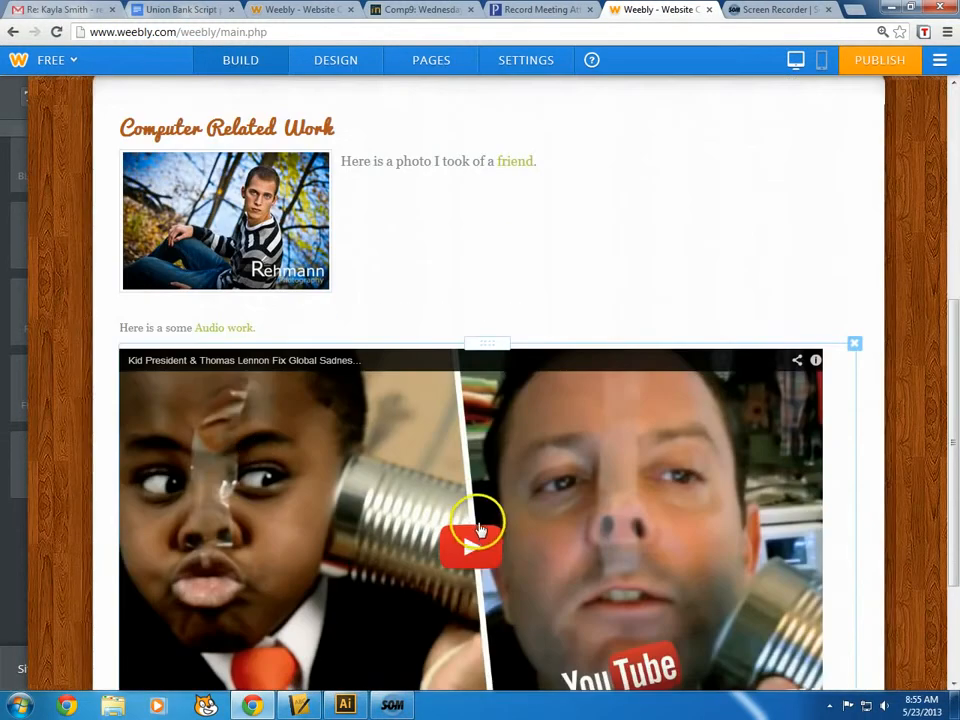
{"action": "scroll", "coordinate": [478, 528], "scroll_direction": "down", "scroll_amount": 1}
{"action": "scroll", "coordinate": [516, 543], "scroll_direction": "down", "scroll_amount": 2}
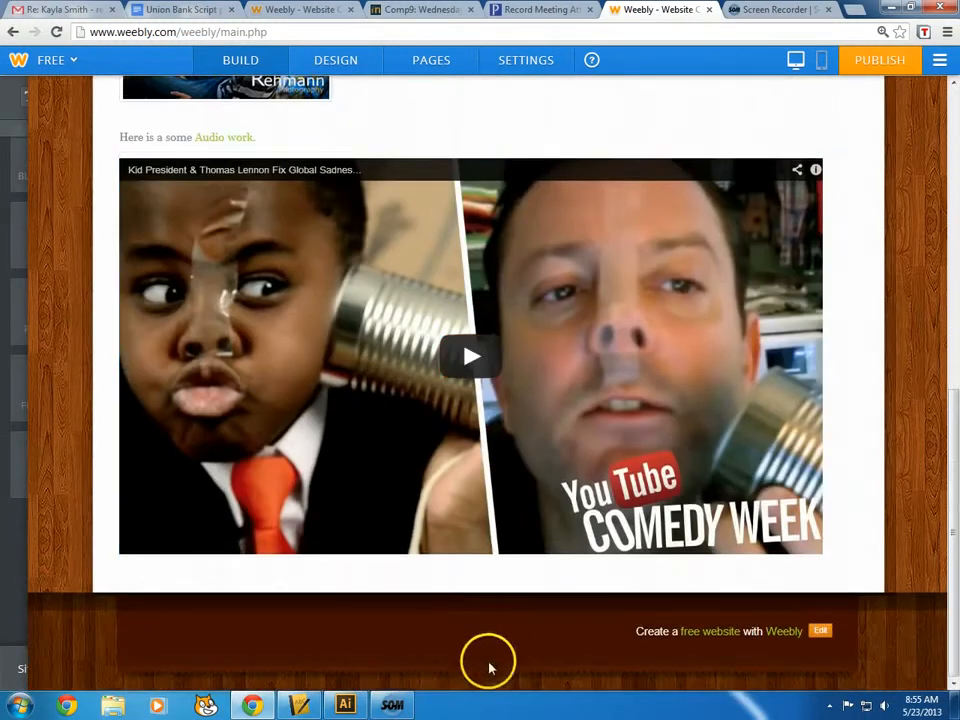
{"action": "scroll", "coordinate": [310, 530], "scroll_direction": "up", "scroll_amount": 2}
{"action": "scroll", "coordinate": [290, 300], "scroll_direction": "up", "scroll_amount": 1}
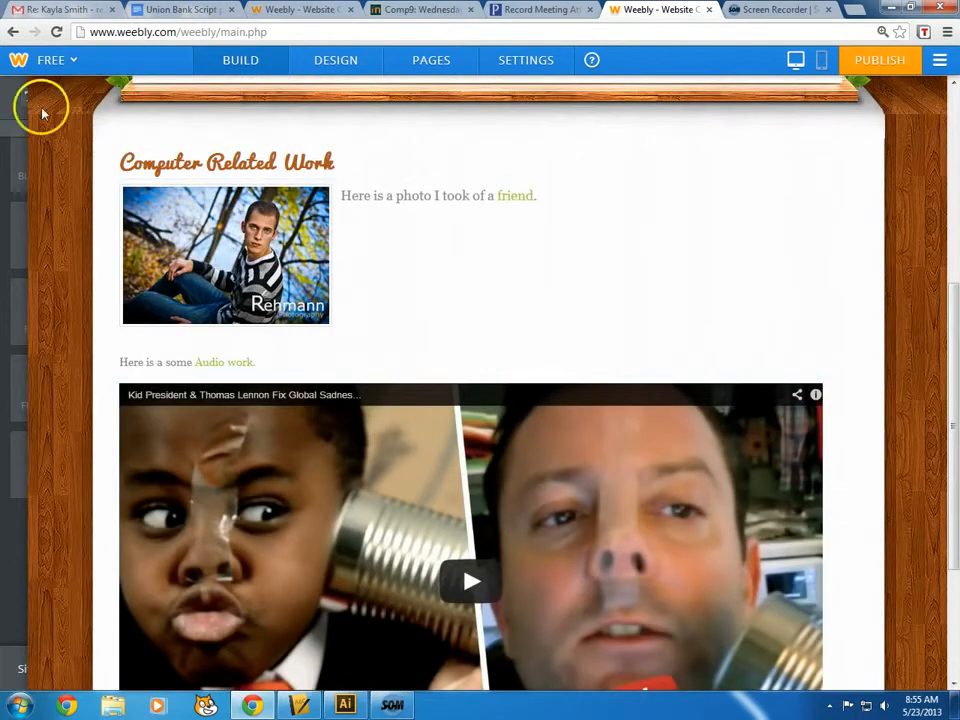
Under Design > Change Fonts, give Paragraph Text a dark grey colour and line height 21
{"action": "left_click", "coordinate": [336, 60]}
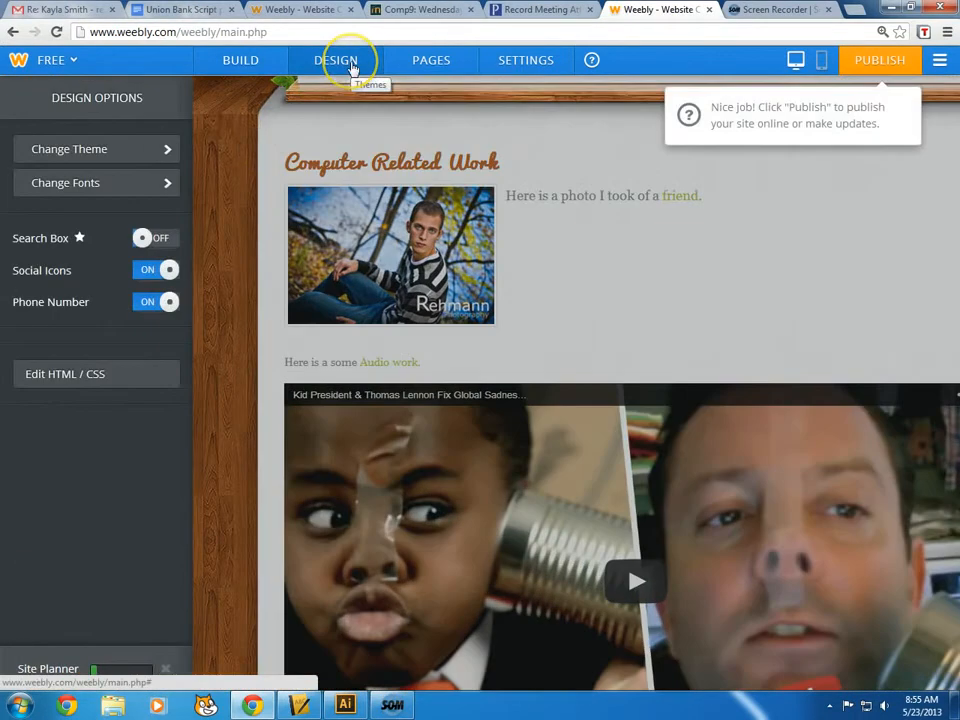
{"action": "left_click", "coordinate": [120, 184]}
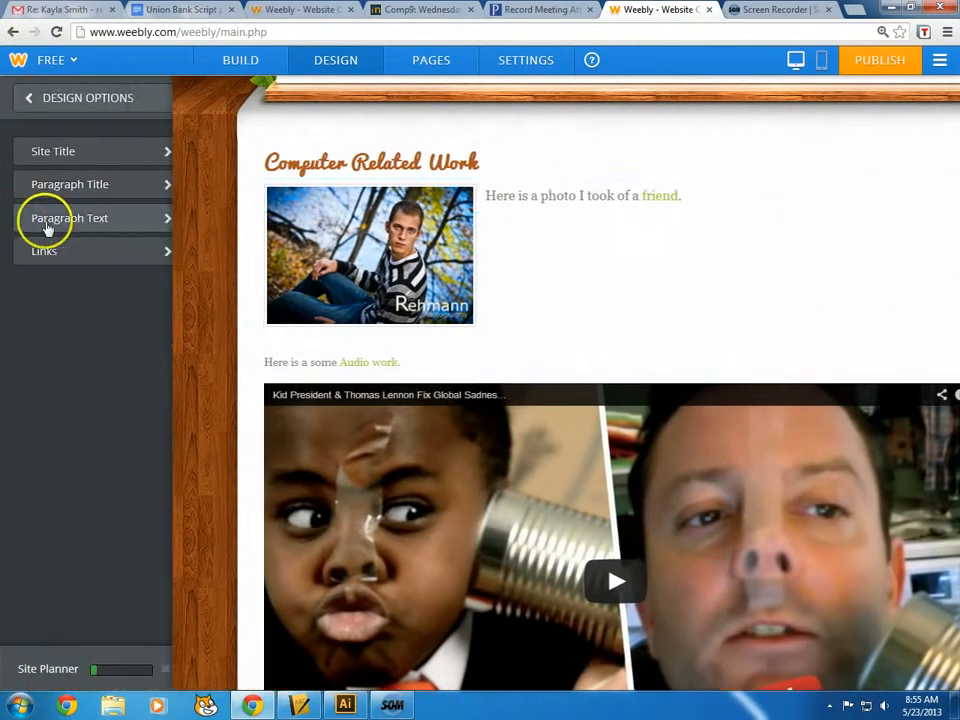
{"action": "left_click", "coordinate": [47, 228]}
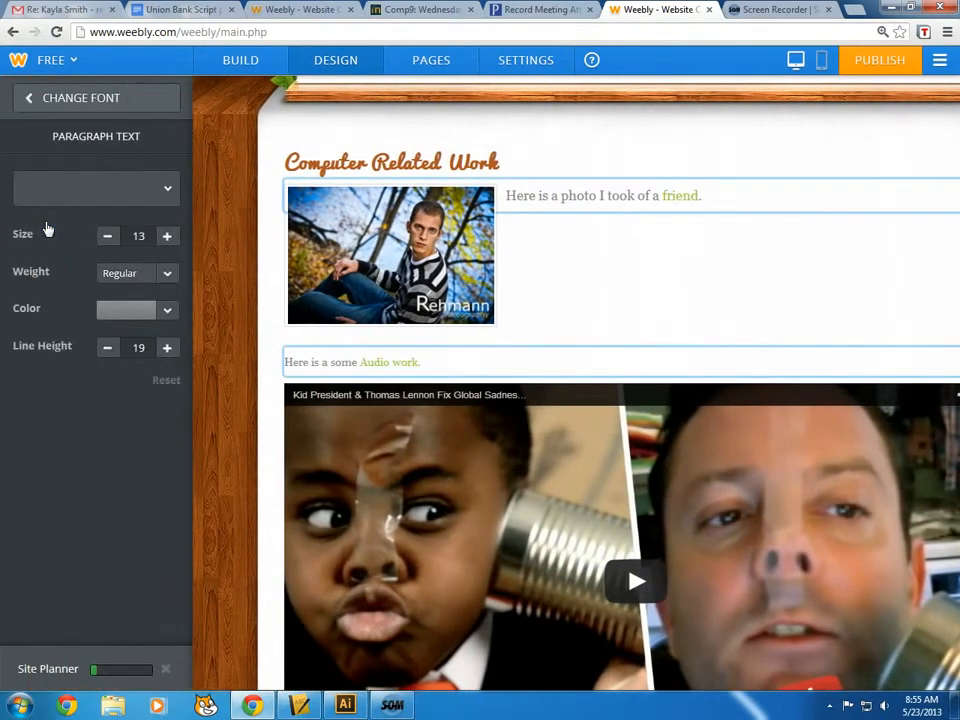
{"action": "left_click", "coordinate": [170, 312]}
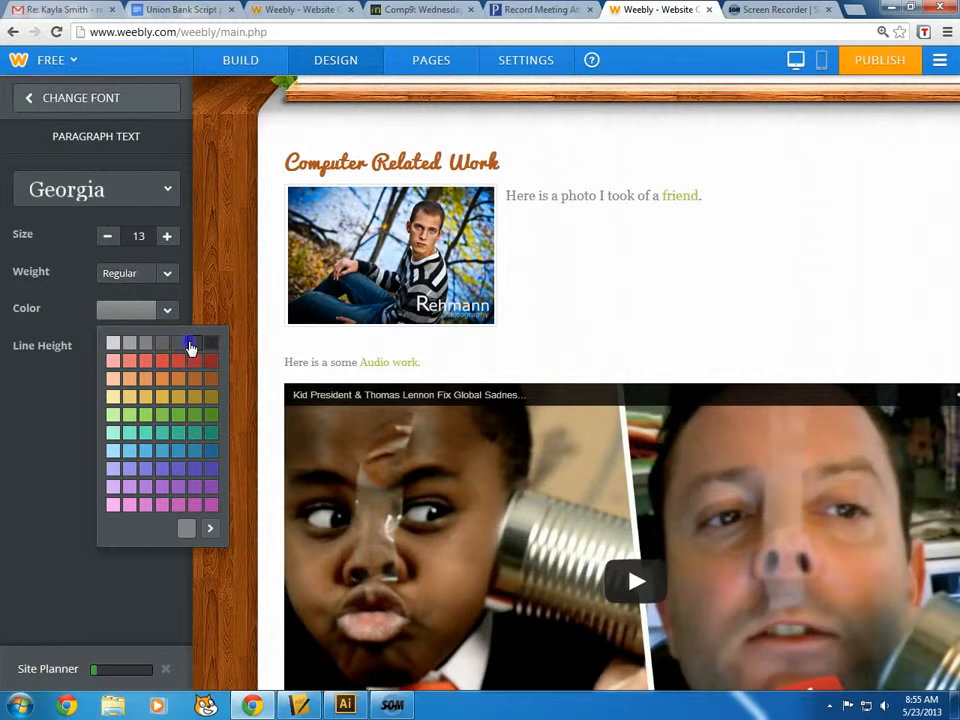
{"action": "left_click", "coordinate": [193, 343]}
{"action": "left_click", "coordinate": [637, 214]}
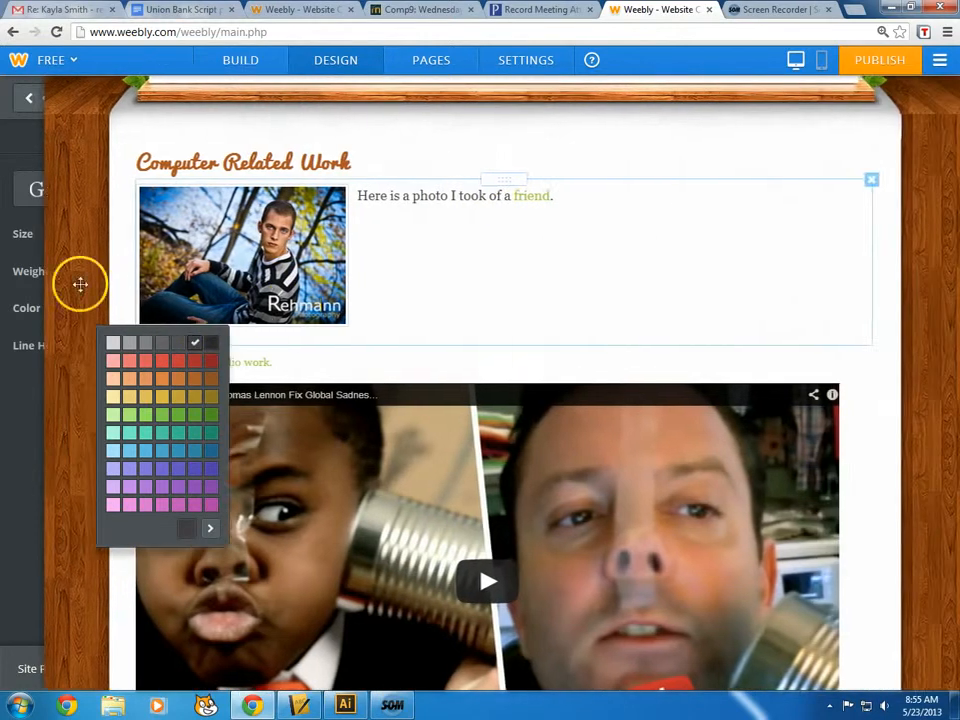
{"action": "mouse_move", "coordinate": [14, 291]}
{"action": "left_click", "coordinate": [20, 407]}
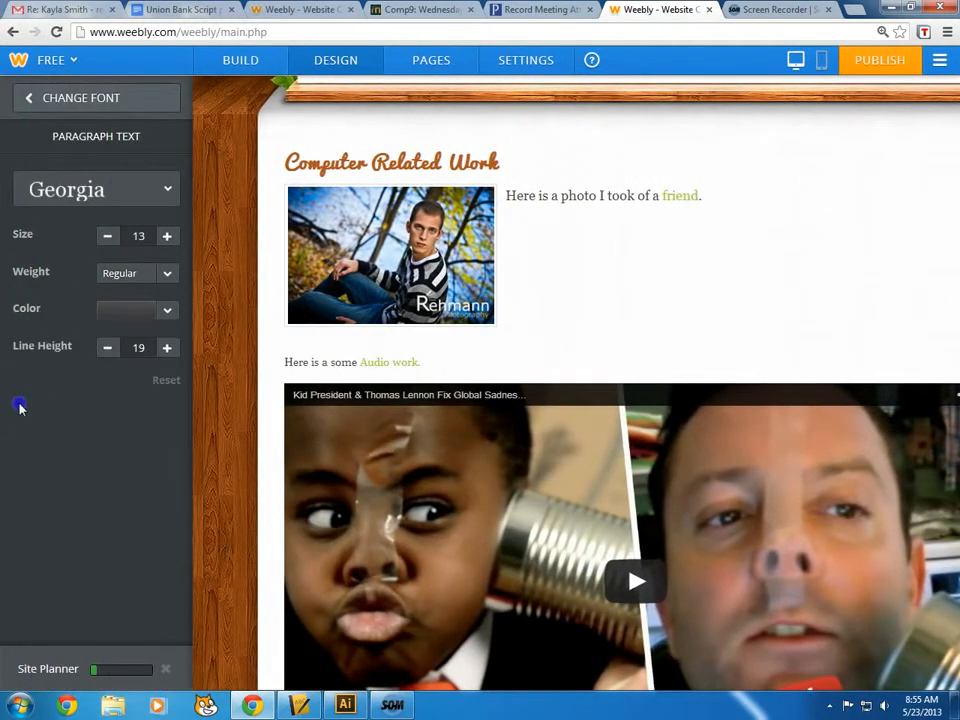
{"action": "left_click", "coordinate": [167, 348]}
{"action": "left_click", "coordinate": [167, 348]}
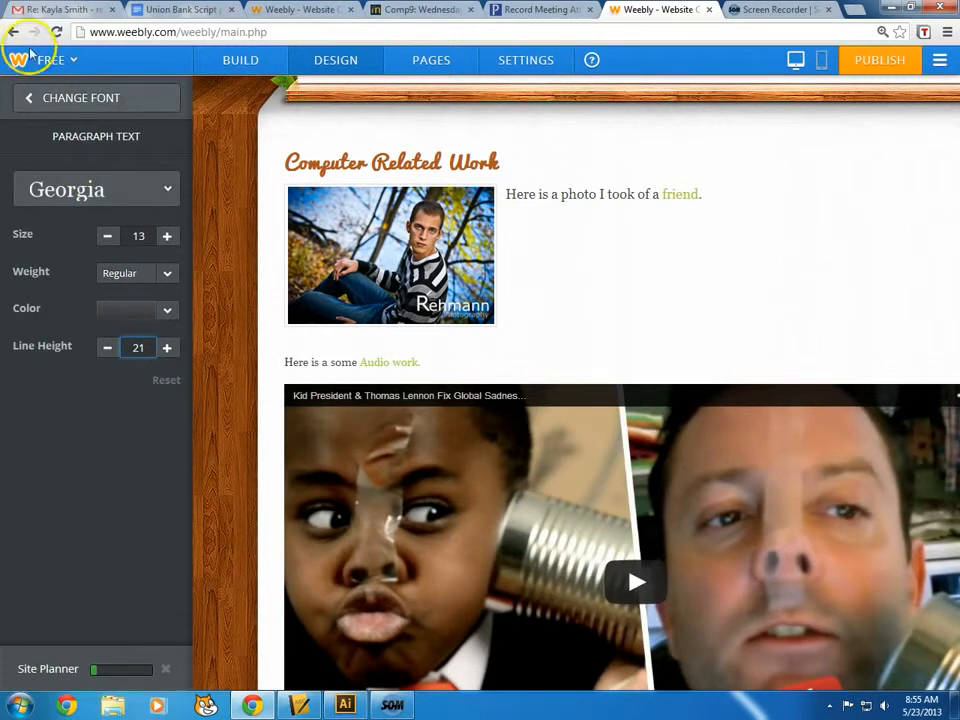
{"action": "left_click", "coordinate": [30, 98]}
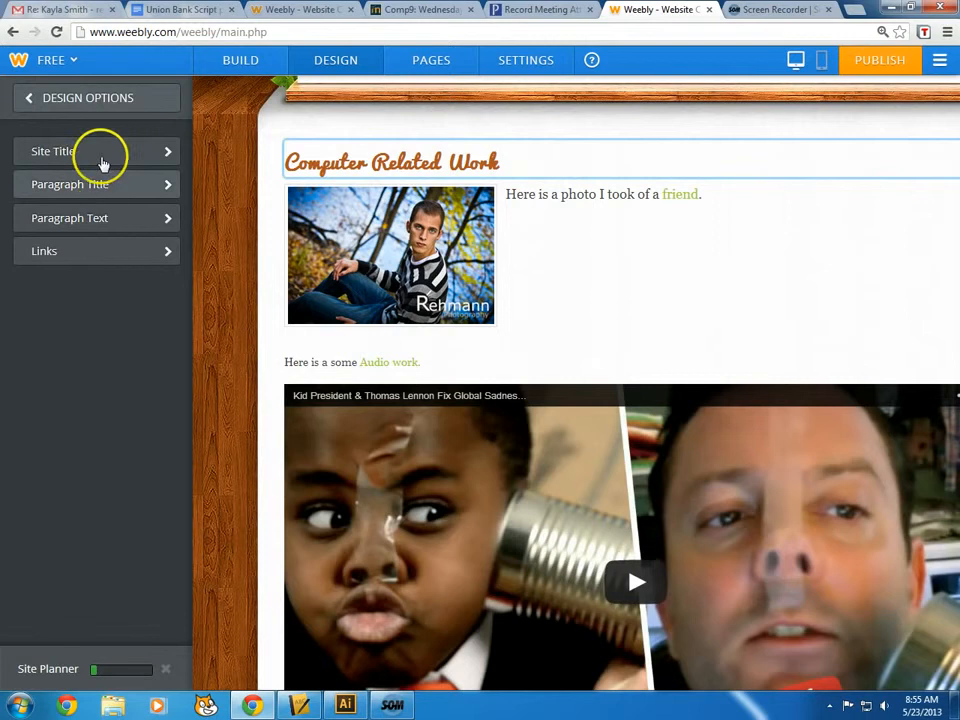
Filter themes by black and choose the dark black-and-white city bridge theme
{"action": "left_click", "coordinate": [111, 99]}
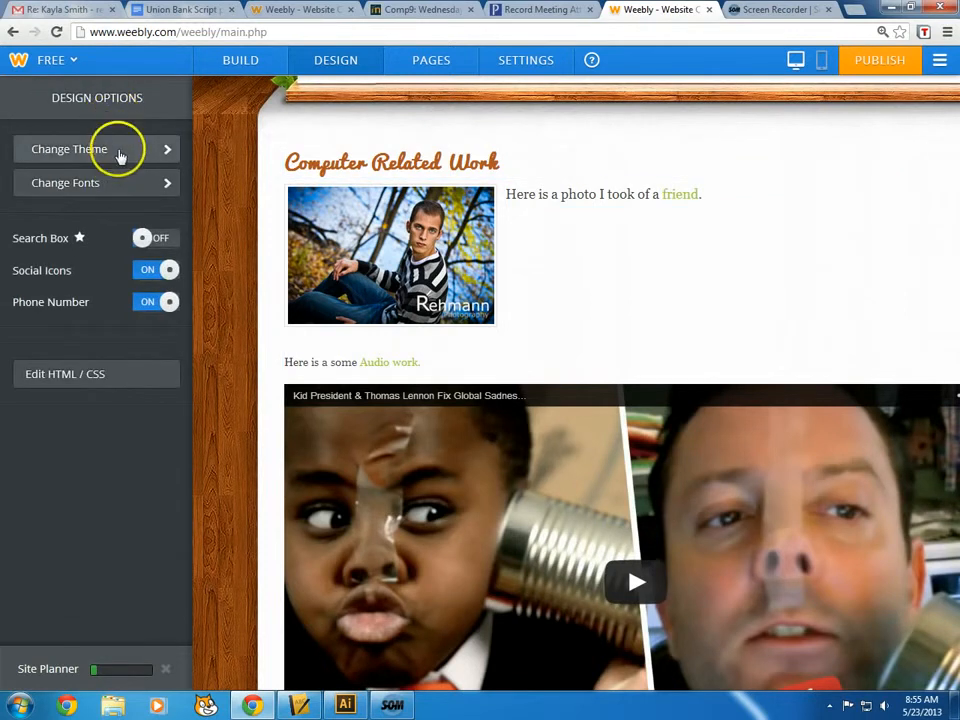
{"action": "left_click", "coordinate": [120, 156]}
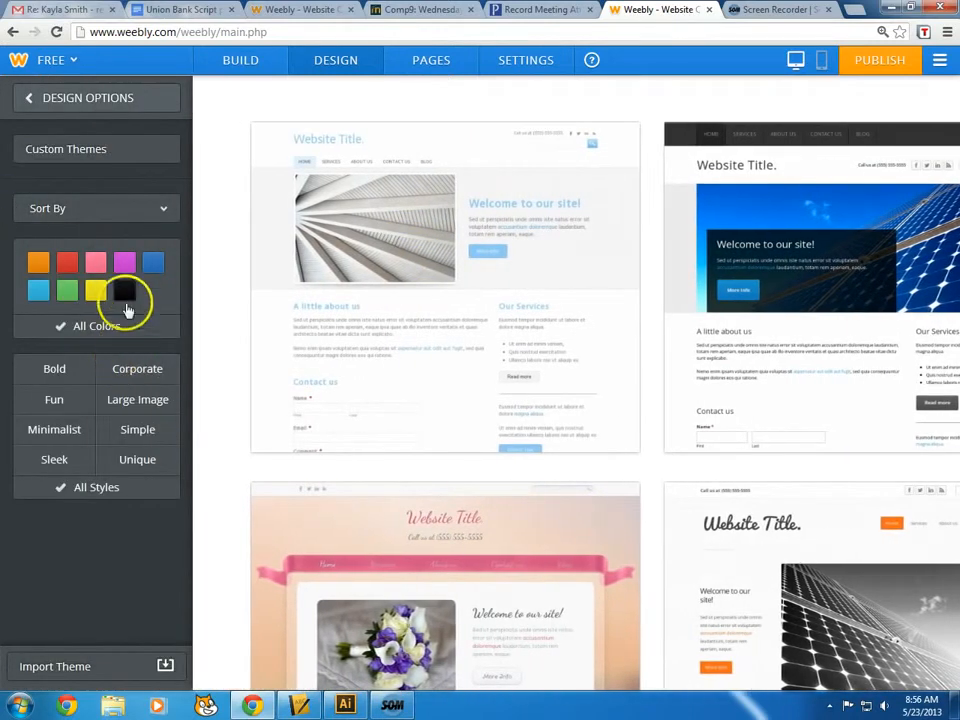
{"action": "left_click", "coordinate": [124, 291]}
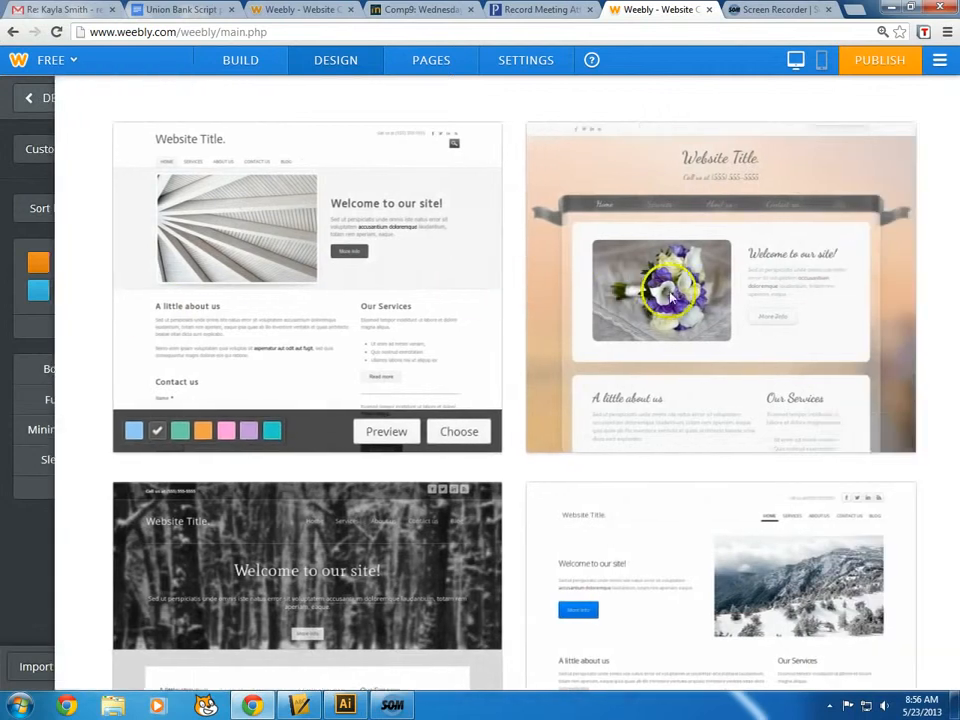
{"action": "scroll", "coordinate": [413, 317], "scroll_direction": "down", "scroll_amount": 5}
{"action": "scroll", "coordinate": [417, 317], "scroll_direction": "down", "scroll_amount": 2}
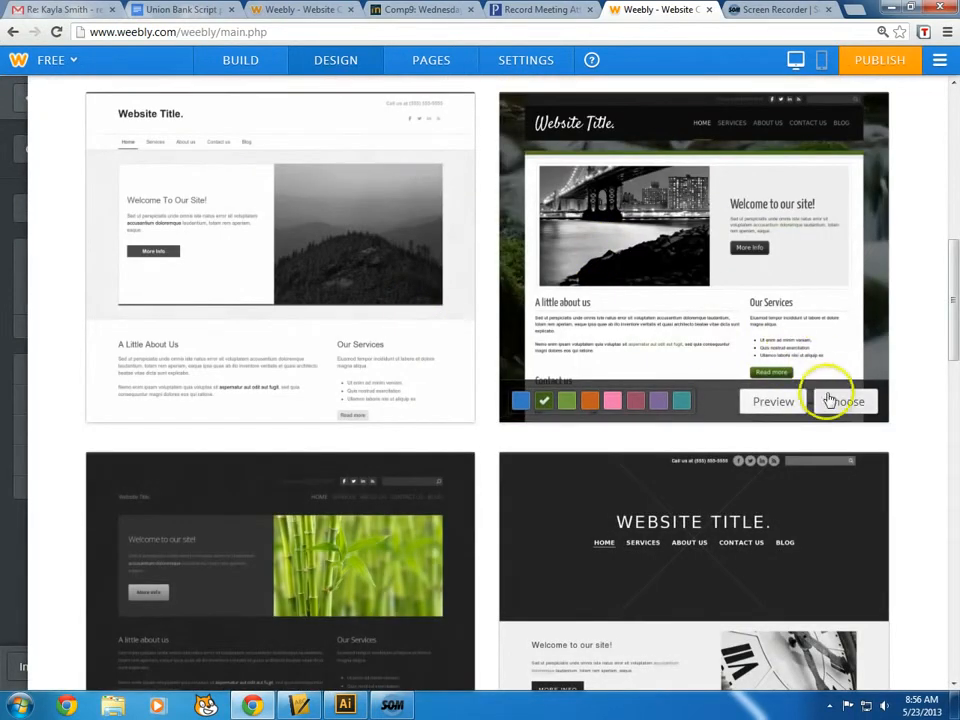
{"action": "left_click", "coordinate": [830, 404]}
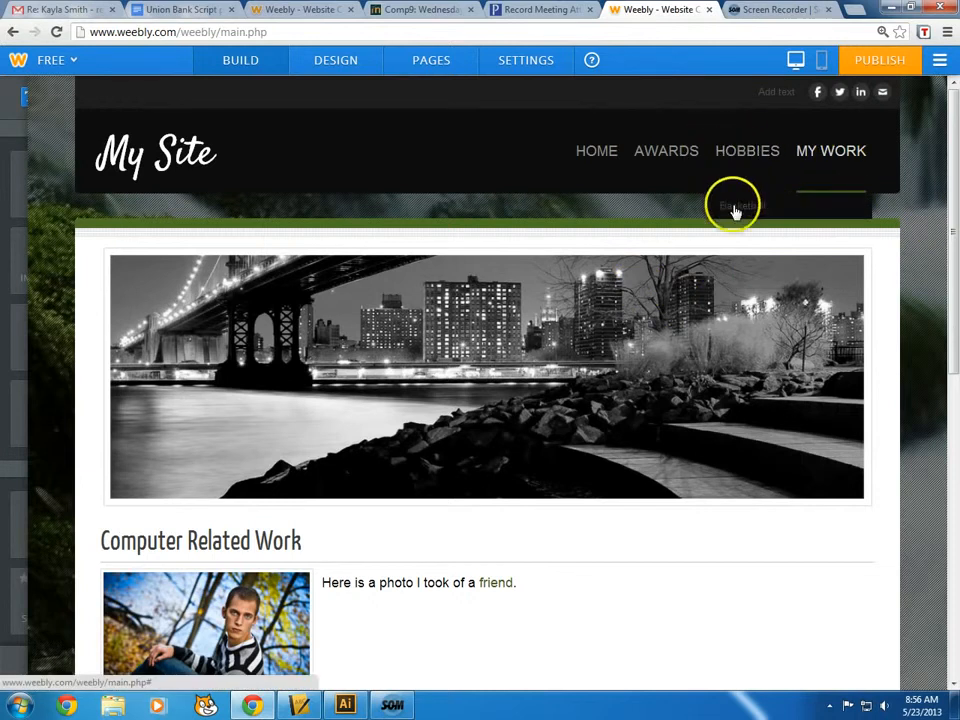
Check the Home and Hobbies pages in the new dark theme
{"action": "left_click", "coordinate": [594, 150]}
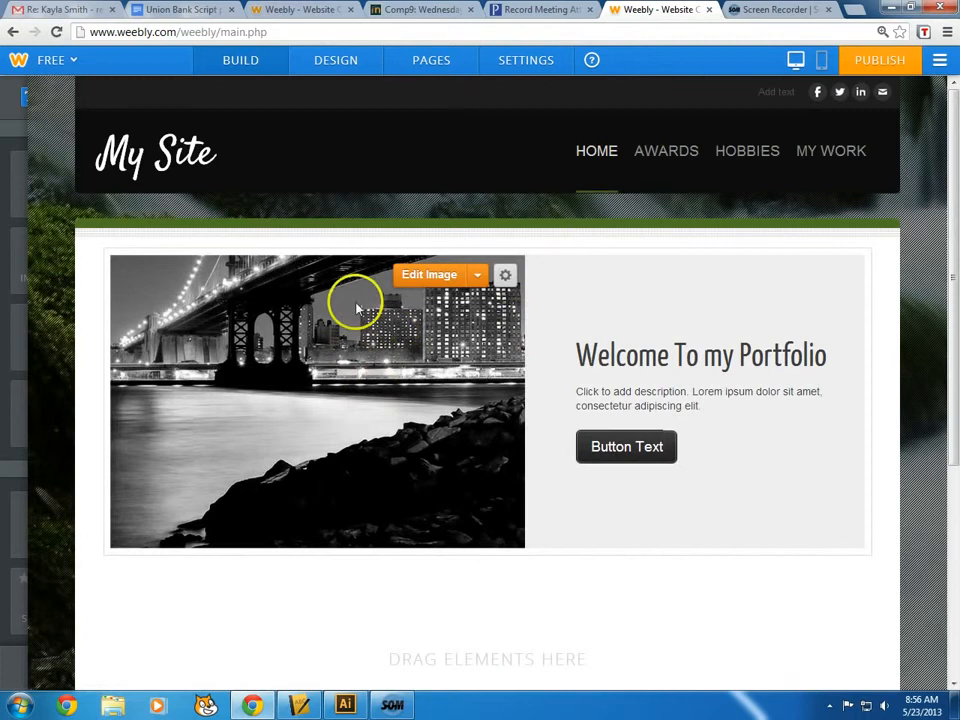
{"action": "scroll", "coordinate": [462, 428], "scroll_direction": "down", "scroll_amount": 3}
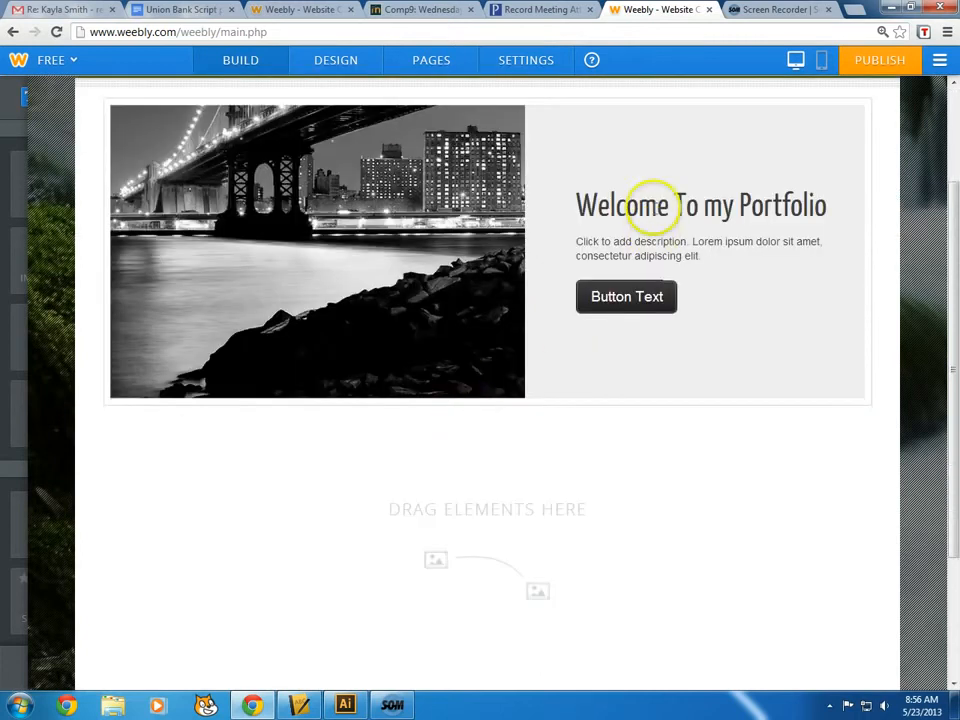
{"action": "scroll", "coordinate": [729, 237], "scroll_direction": "up", "scroll_amount": 2}
{"action": "scroll", "coordinate": [643, 138], "scroll_direction": "up", "scroll_amount": 2}
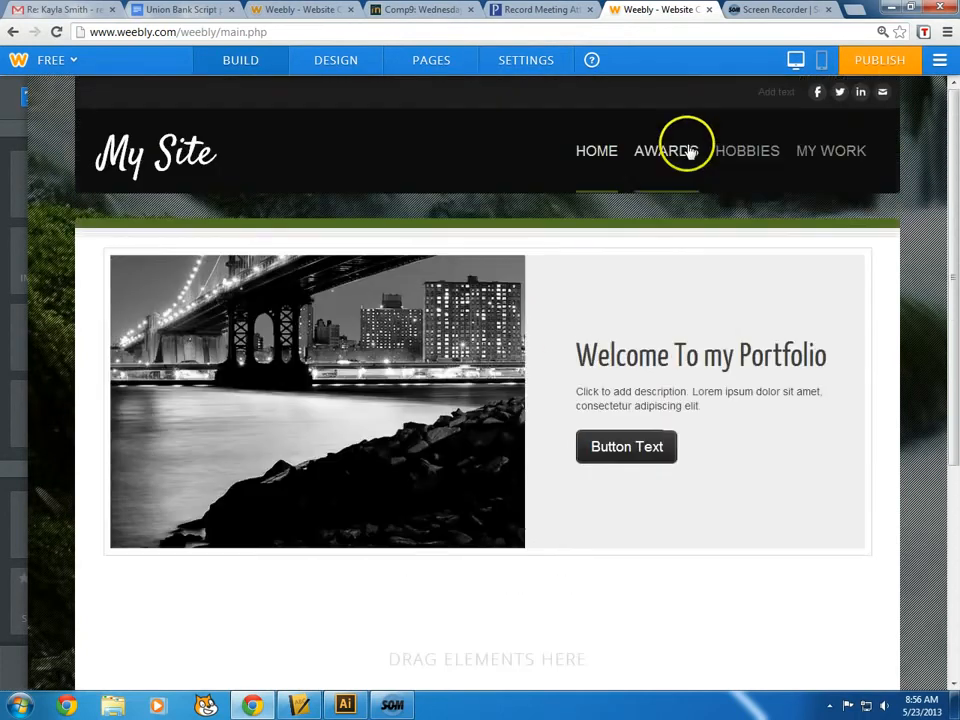
{"action": "left_click", "coordinate": [731, 153]}
{"action": "mouse_move", "coordinate": [733, 195]}
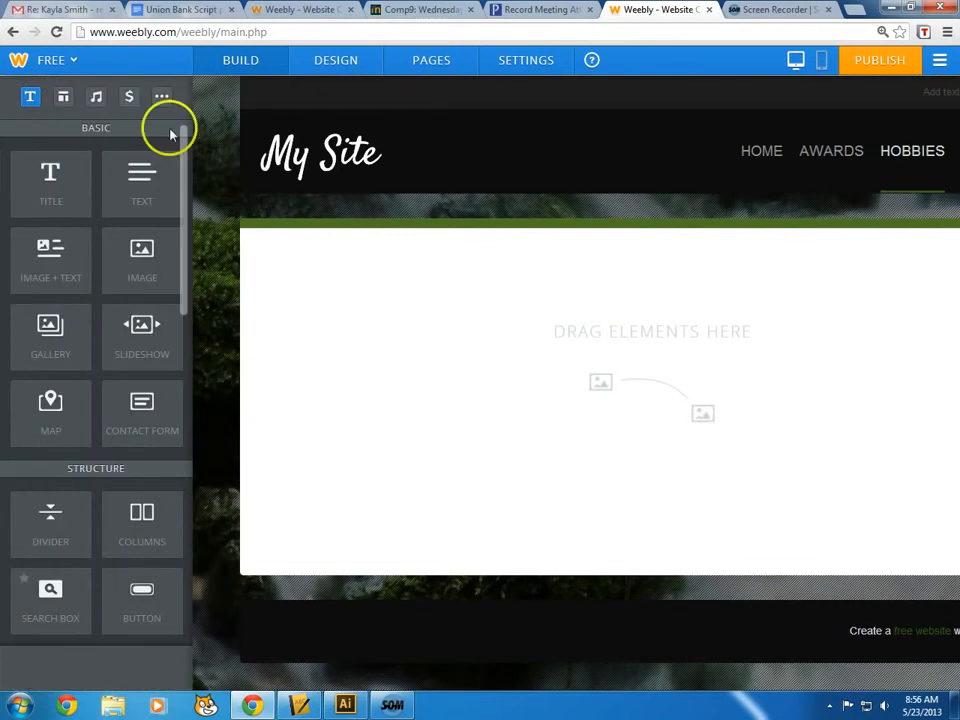
Open the Design options, then the page settings for My Work
{"action": "left_click", "coordinate": [343, 63]}
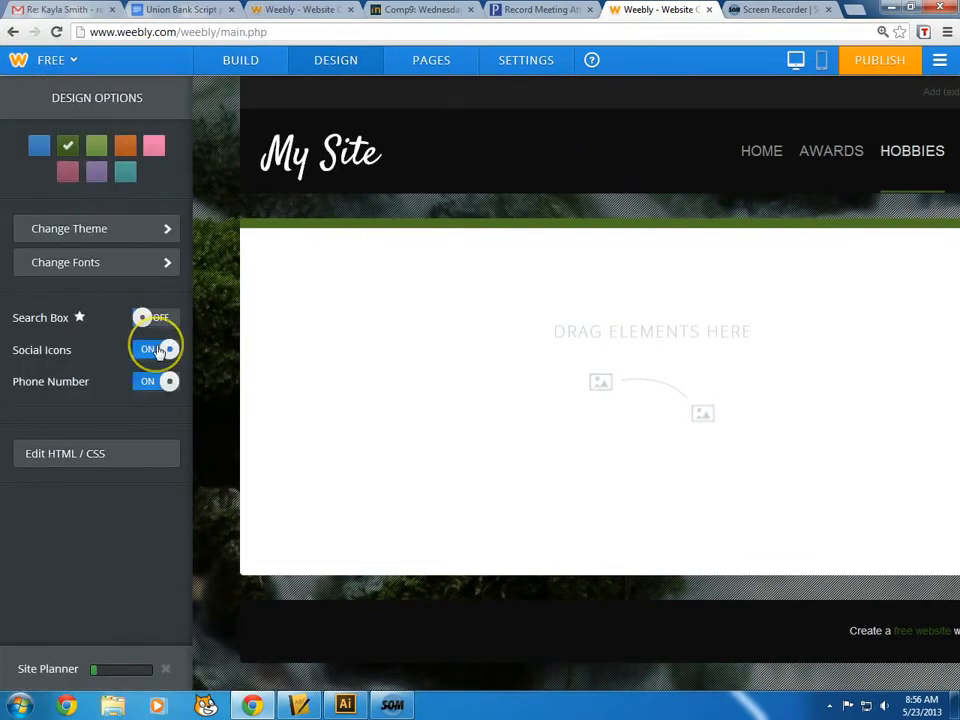
{"action": "left_click", "coordinate": [432, 72]}
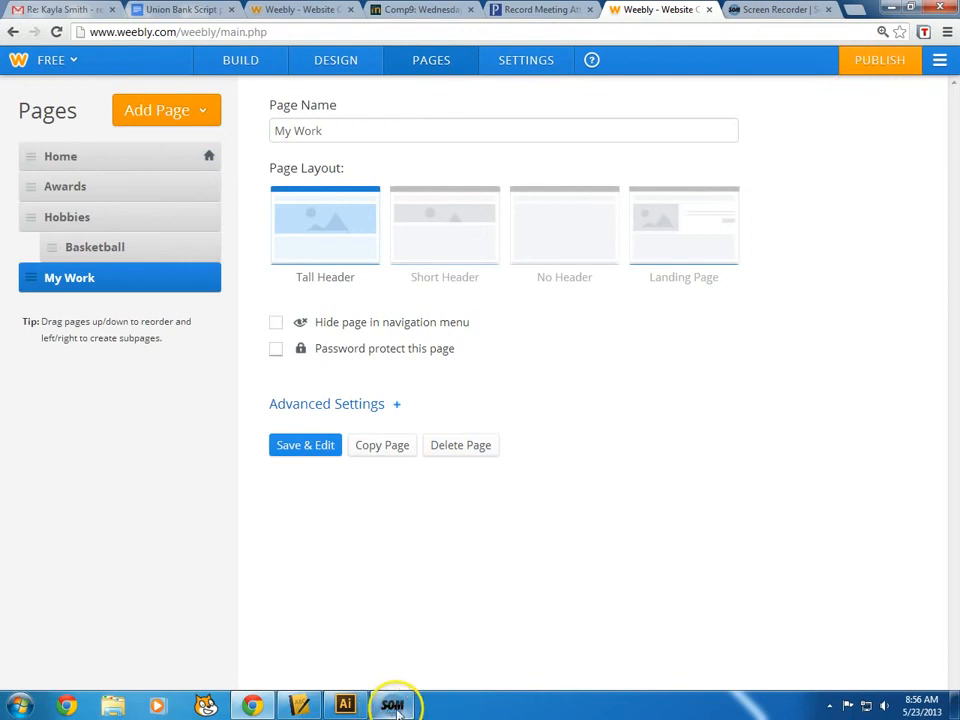
{"action": "mouse_move", "coordinate": [399, 705]}
{"action": "left_click", "coordinate": [416, 632]}
{"action": "left_click", "coordinate": [667, 126]}
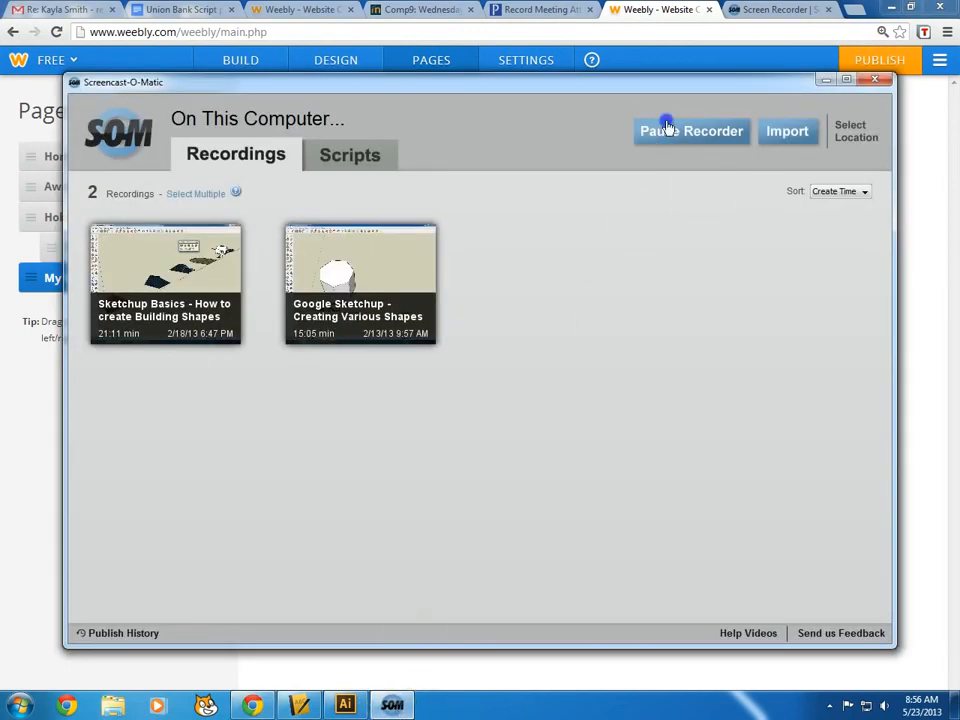